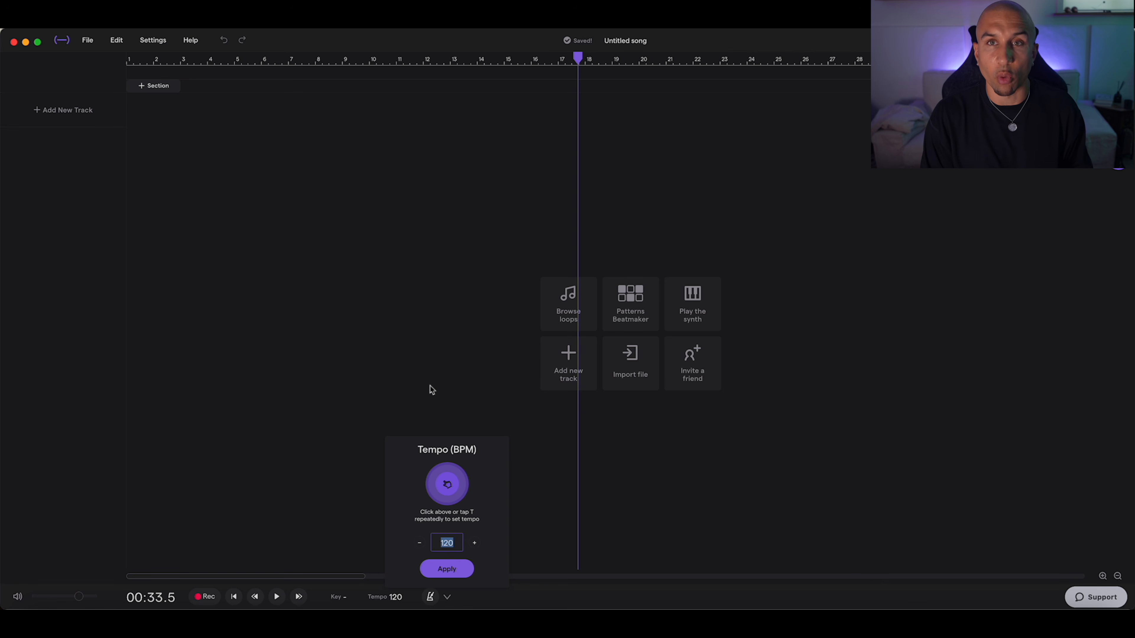
Step: Set the project tempo to 146 BPM
type("6")
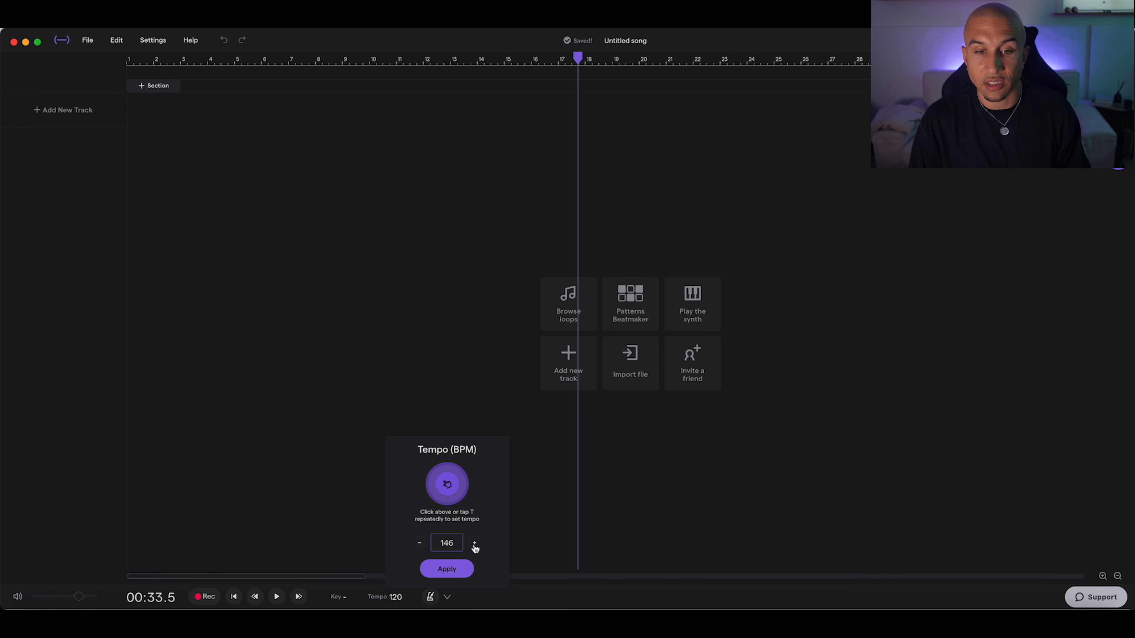
left_click(445, 569)
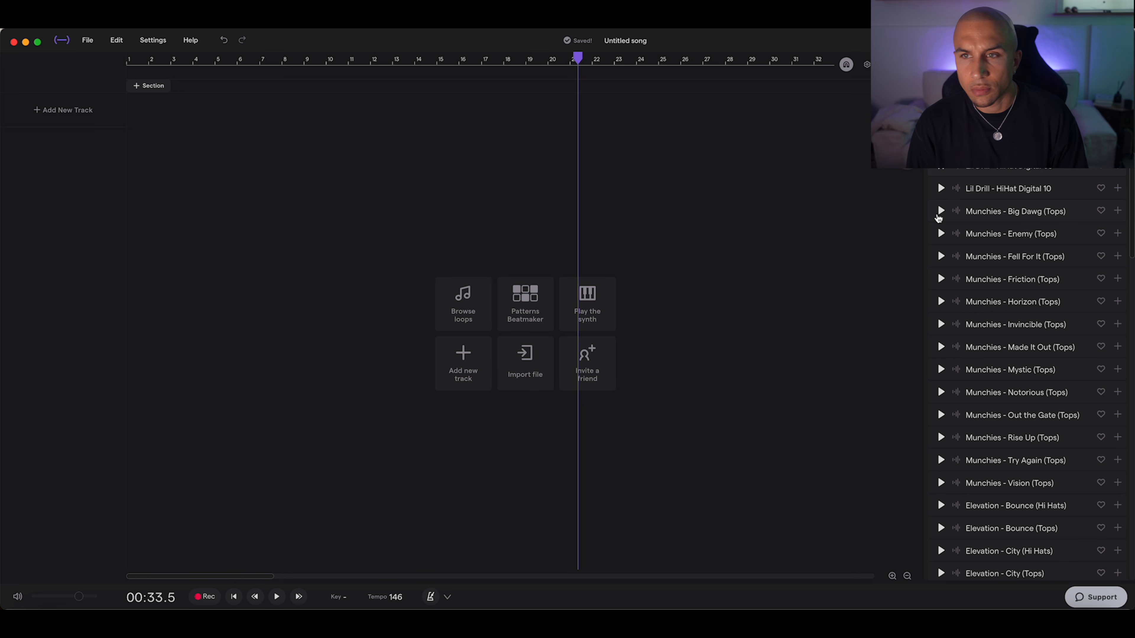
Step: Preview hi-hat loops and place G.O.A.T - Bite (Hi Hats) at bar 1 on a new track below the Million hi-hat loop
scroll(943, 442, "up", 5)
left_click(941, 444)
left_click_drag(1005, 445, 129, 152)
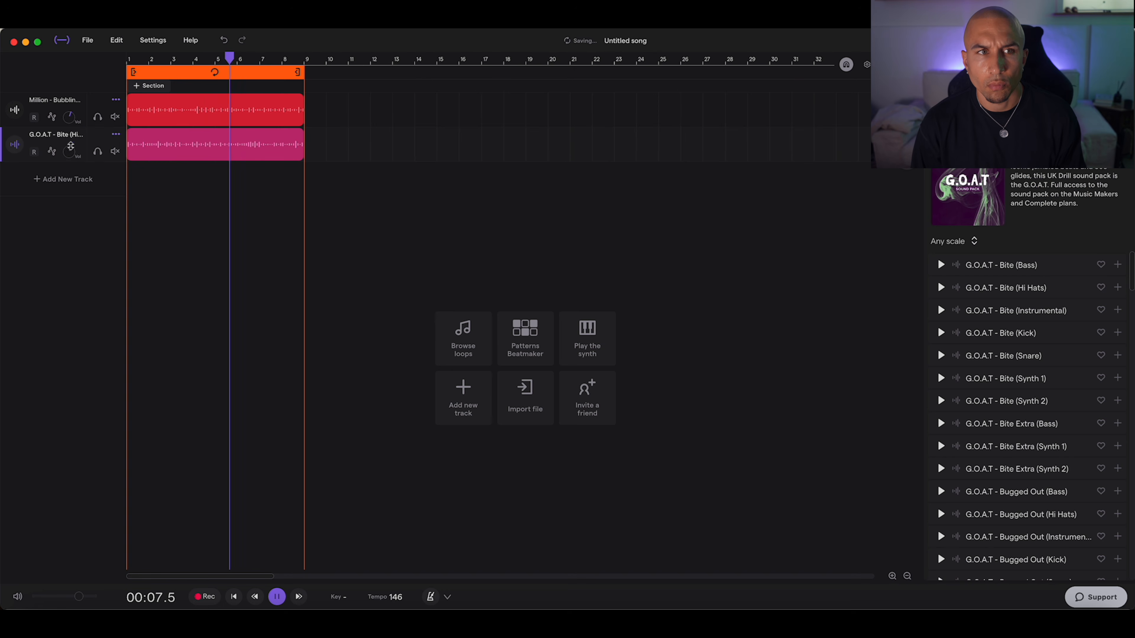
Step: Add a Visual EQ effect after the 2-Band Eq on the Million - Bubblin hi-hat track
left_click(63, 104)
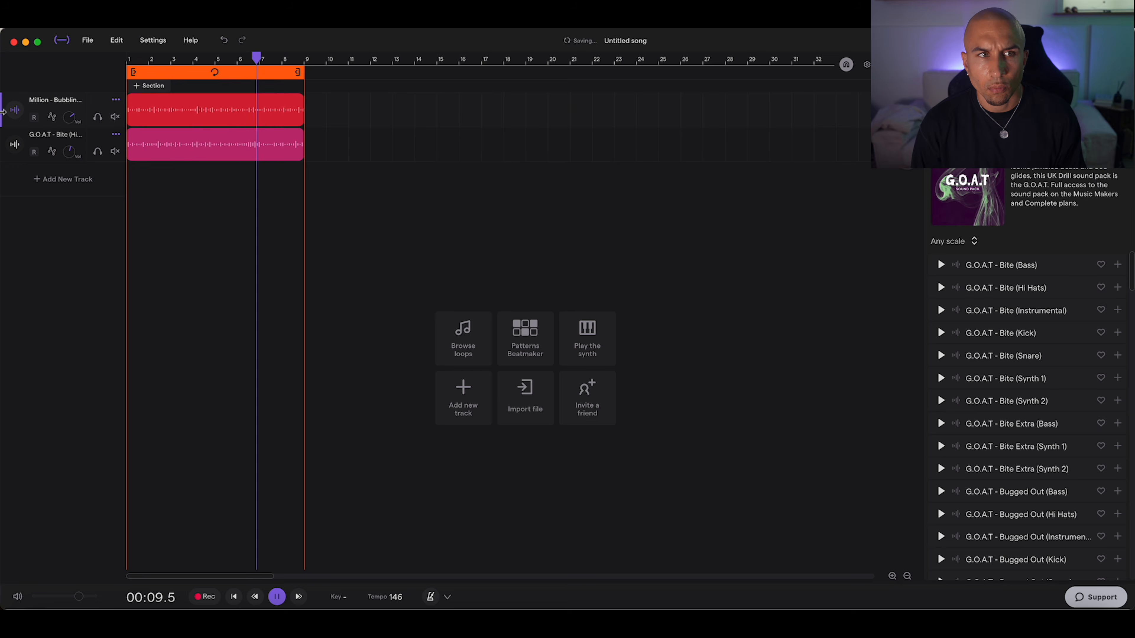
left_click(13, 111)
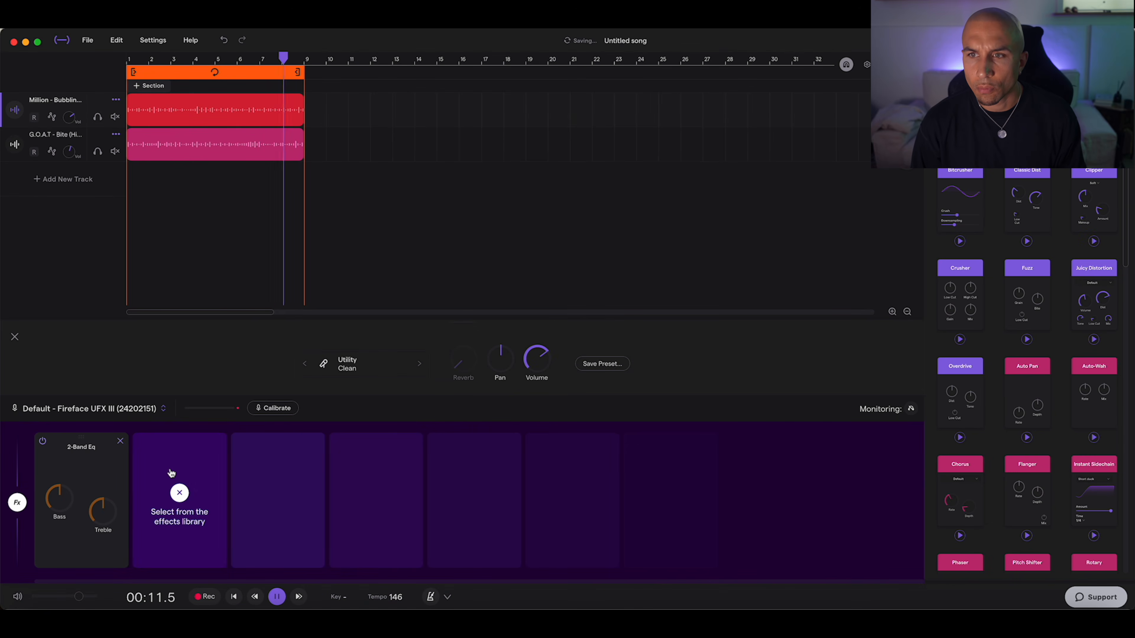
left_click(172, 474)
left_click(173, 473)
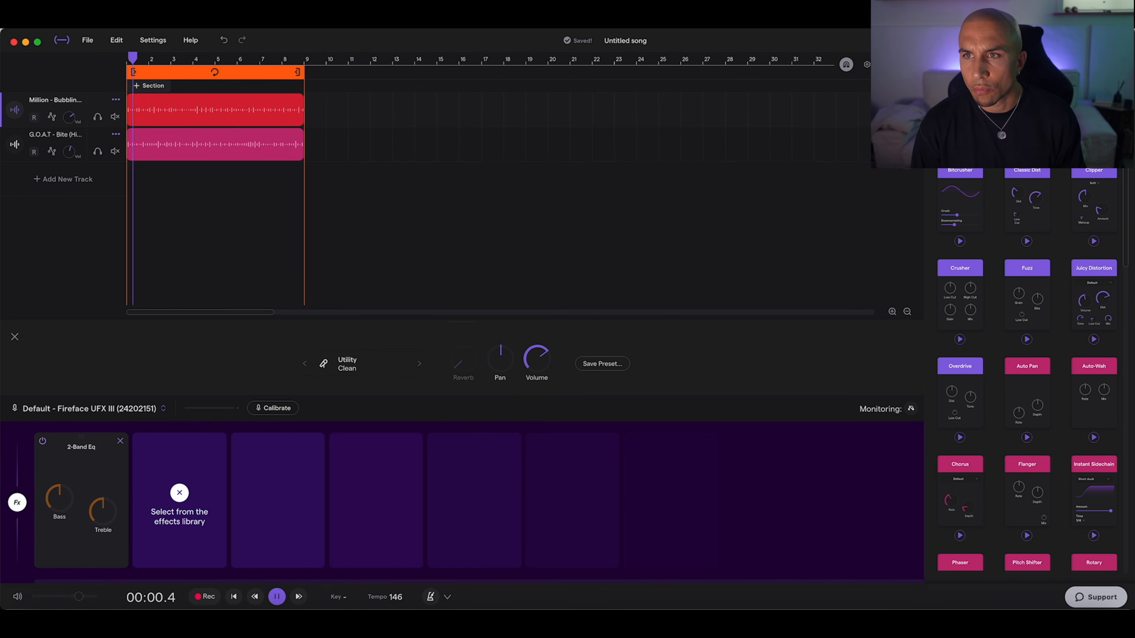
left_click(1027, 135)
left_click(1029, 493)
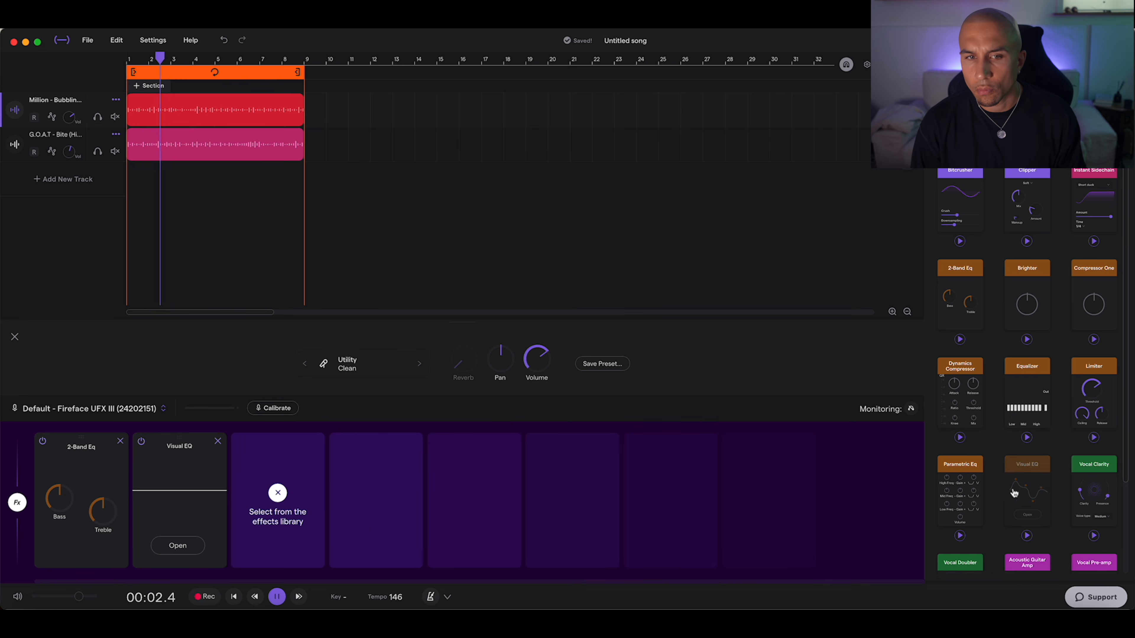
Step: In the hi-hat track's Visual EQ, boost the highs about 5 dB at 2.76 kHz and cut the lows about 14.7 dB at 68.8 Hz
left_click(168, 550)
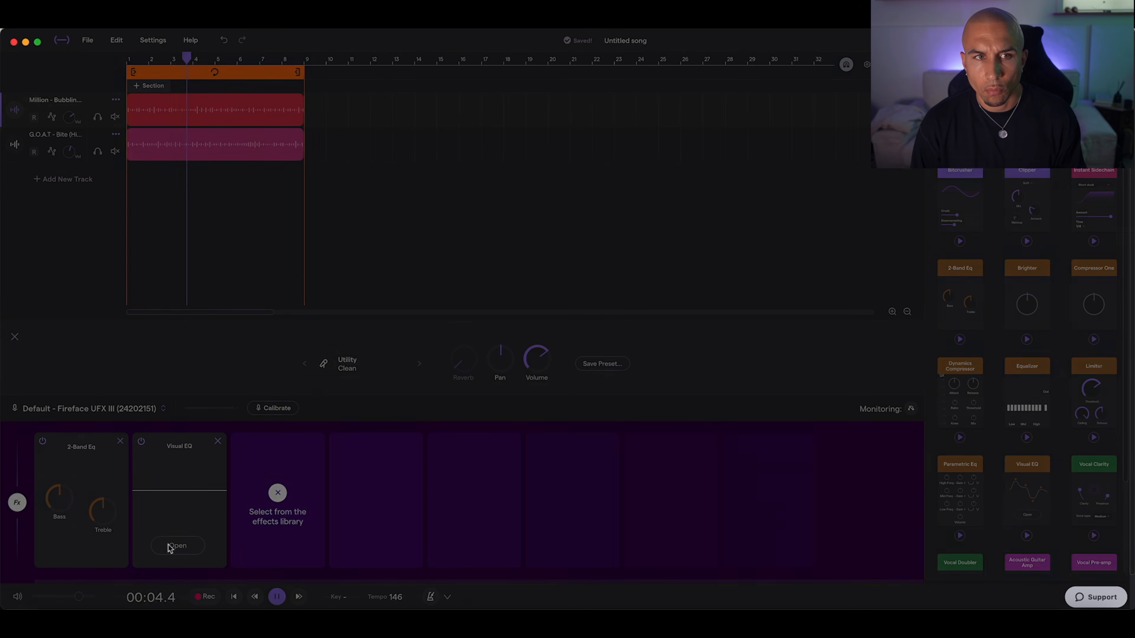
left_click_drag(648, 181, 626, 159)
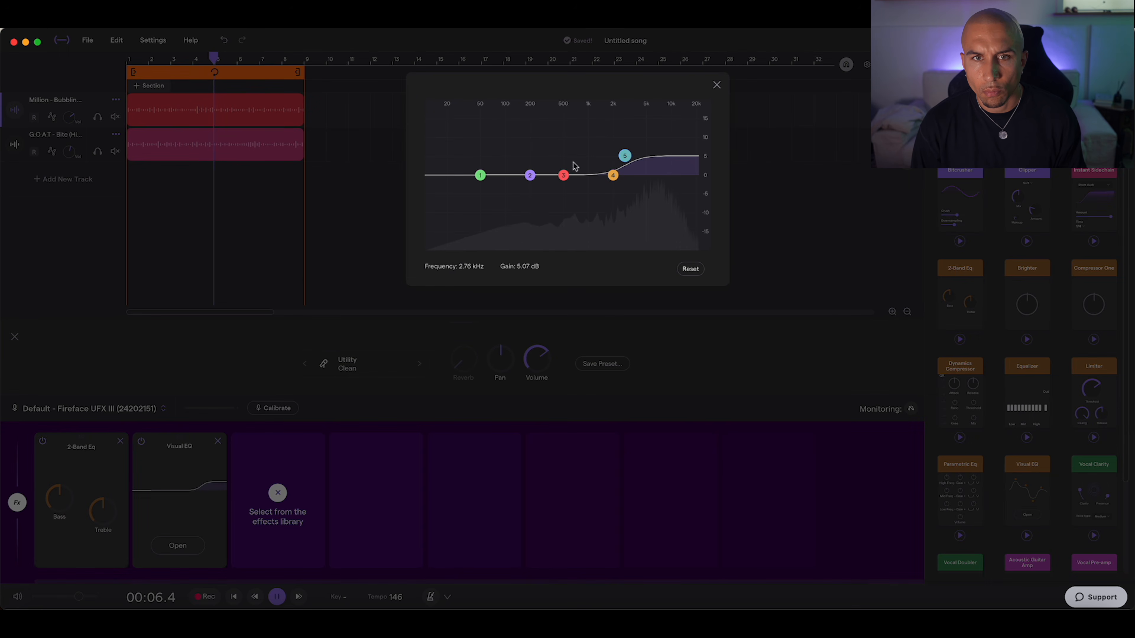
left_click_drag(480, 176, 491, 231)
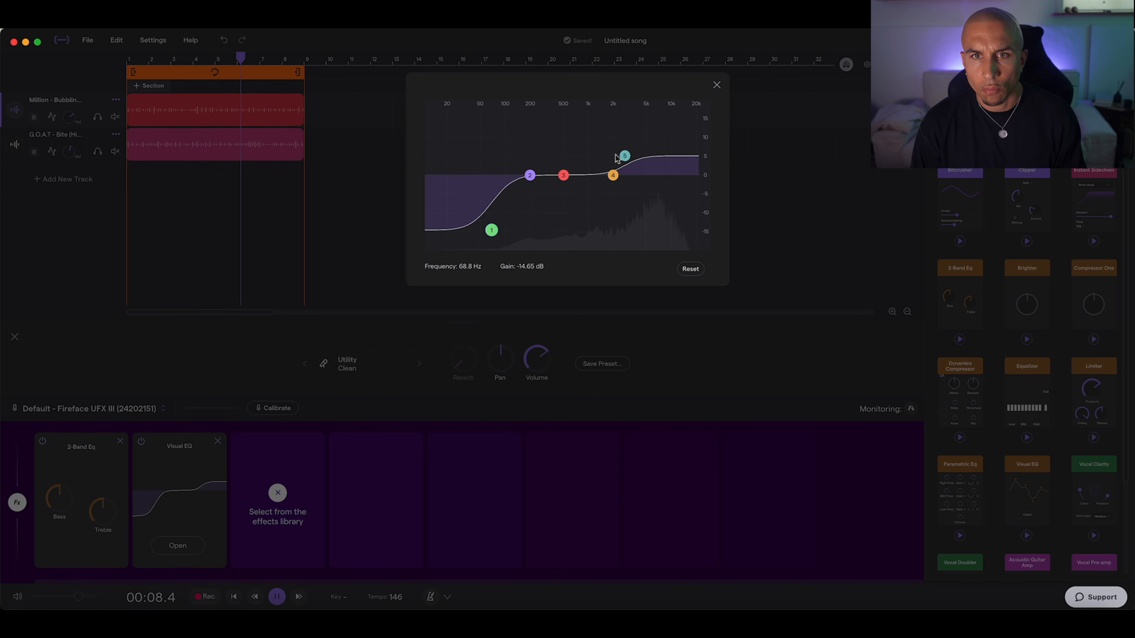
left_click(716, 85)
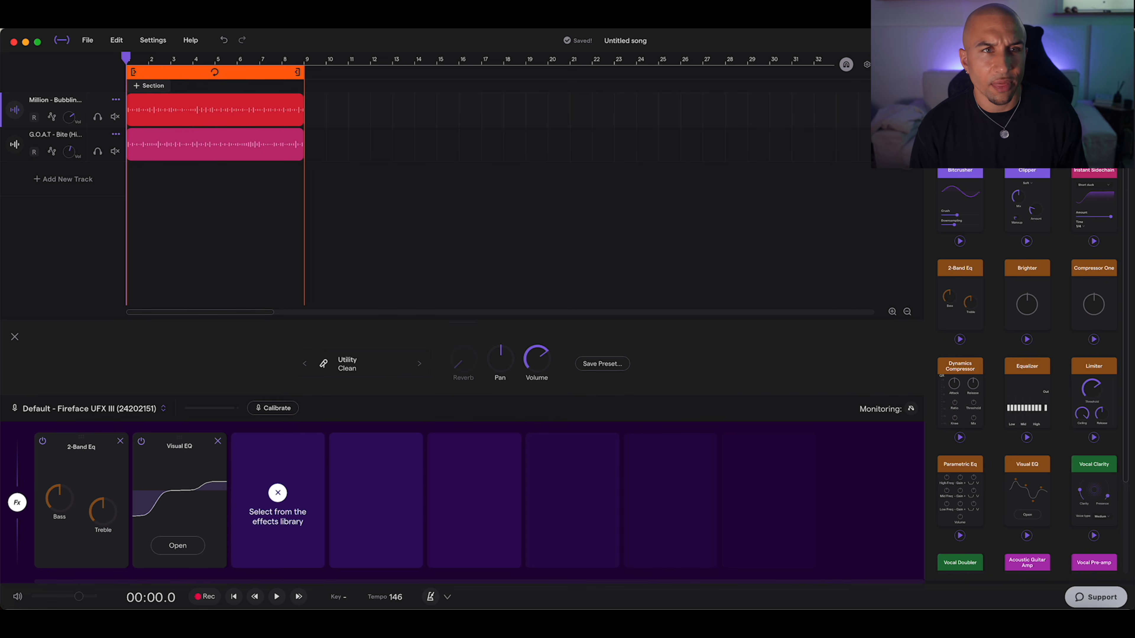
Step: Adjust the volume of the Opps - Snip Snare track
left_click(1027, 134)
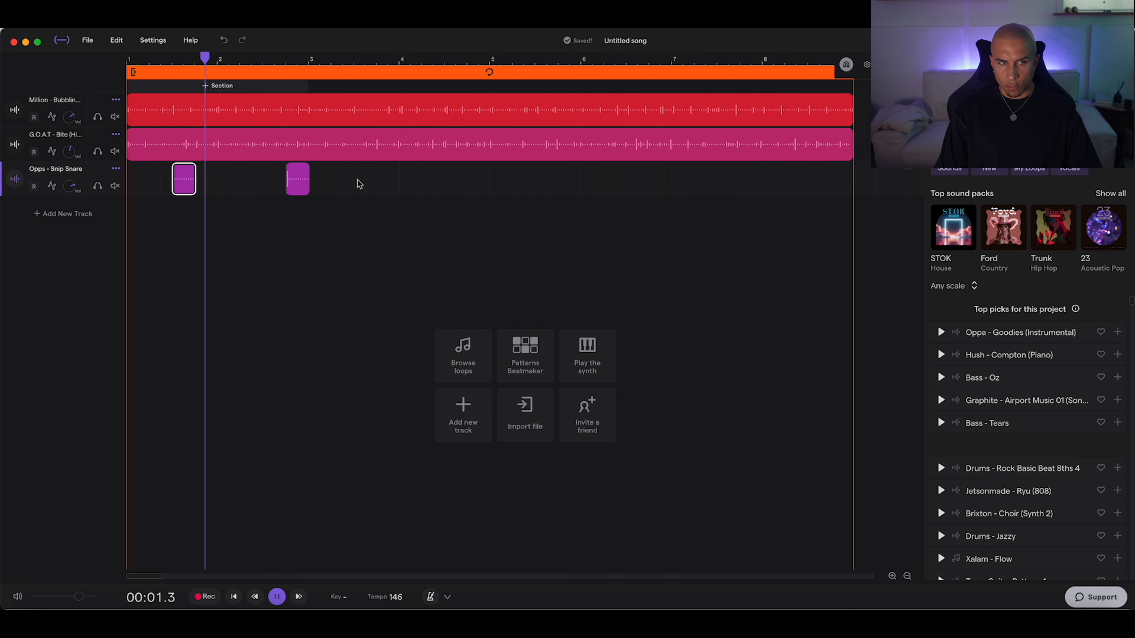
left_click_drag(70, 187, 71, 193)
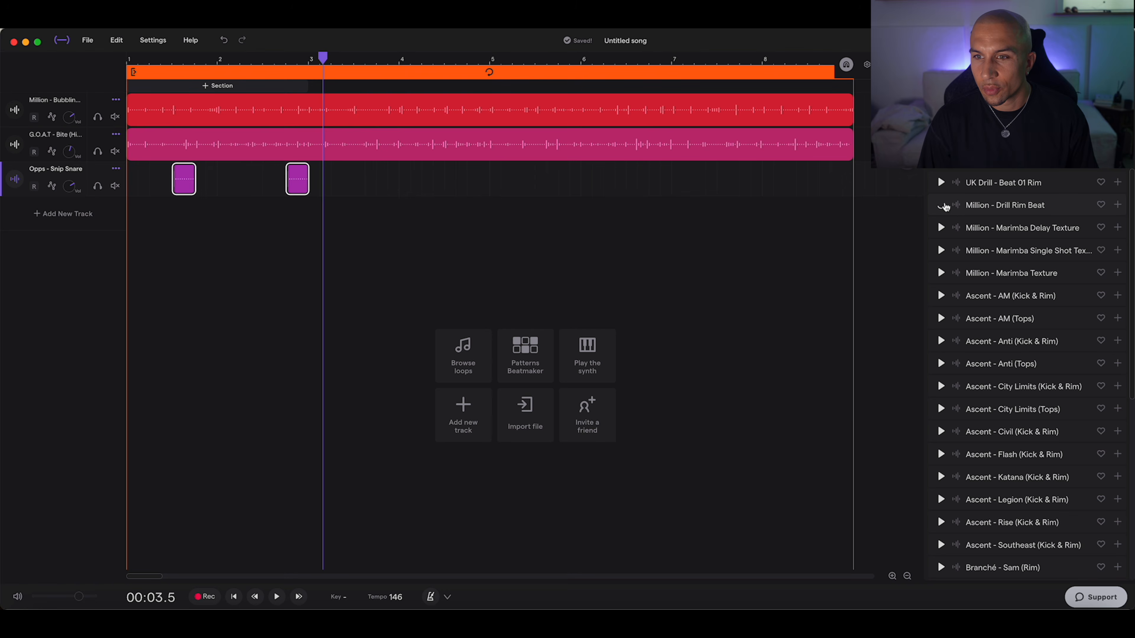
Step: Preview rim loops and place Munchies - Enemy (Kick & Rimshot) on a new track, starting at the first snare hit
left_click(941, 204)
scroll(946, 207, "down", 7)
left_click_drag(1005, 381, 172, 228)
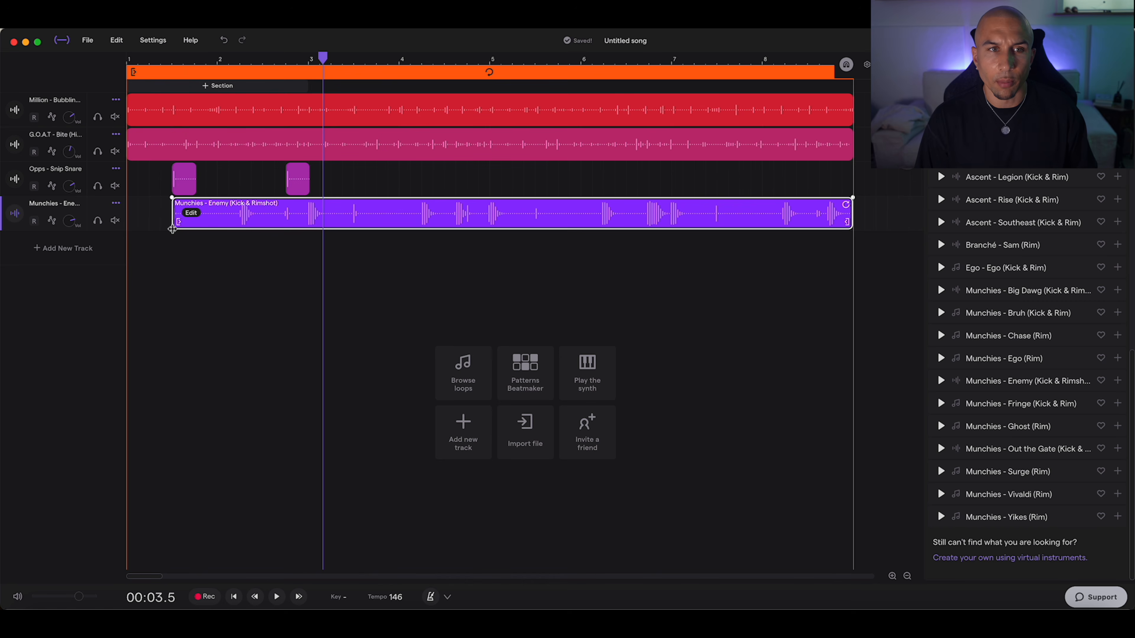
Step: Split the Munchies - Enemy clip shortly after the start of bar 2 and delete the part after the cut
left_click(239, 63)
key("super+e")
key("BackSpace")
Step: Mute the Opps - Snip Snare track, copy the rimshot clip to the second snare position and play from bar 1
left_click(111, 186)
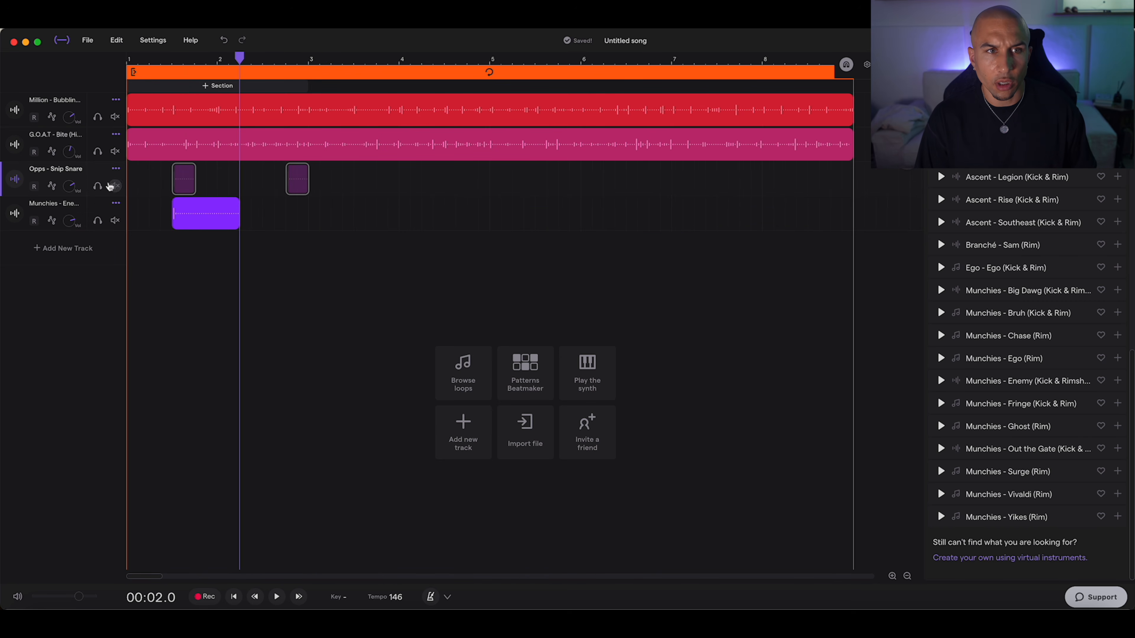
left_click_drag(197, 208, 310, 210)
left_click(129, 66)
key("space")
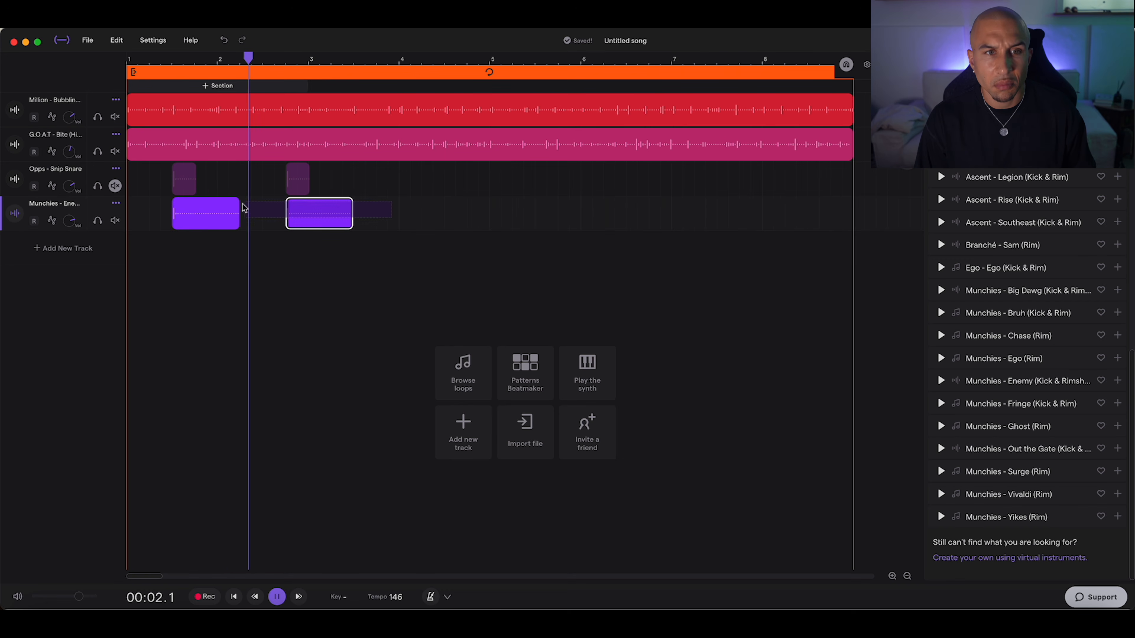
Step: Duplicate the two rimshot clips two bars further along and play the beat from the start
key("super+a")
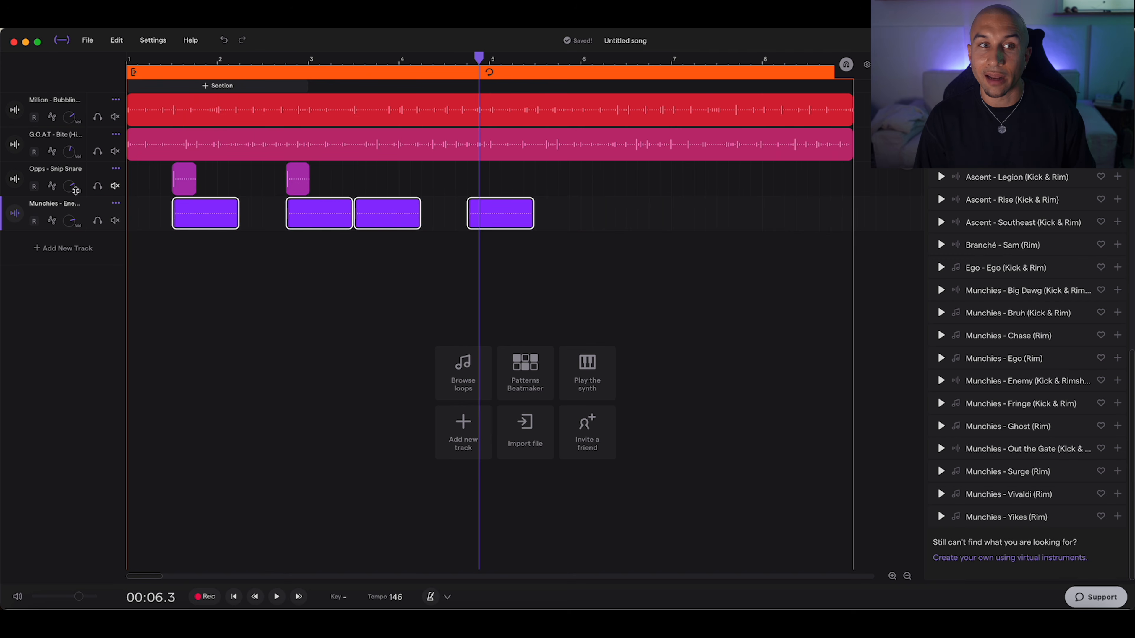
left_click(87, 167)
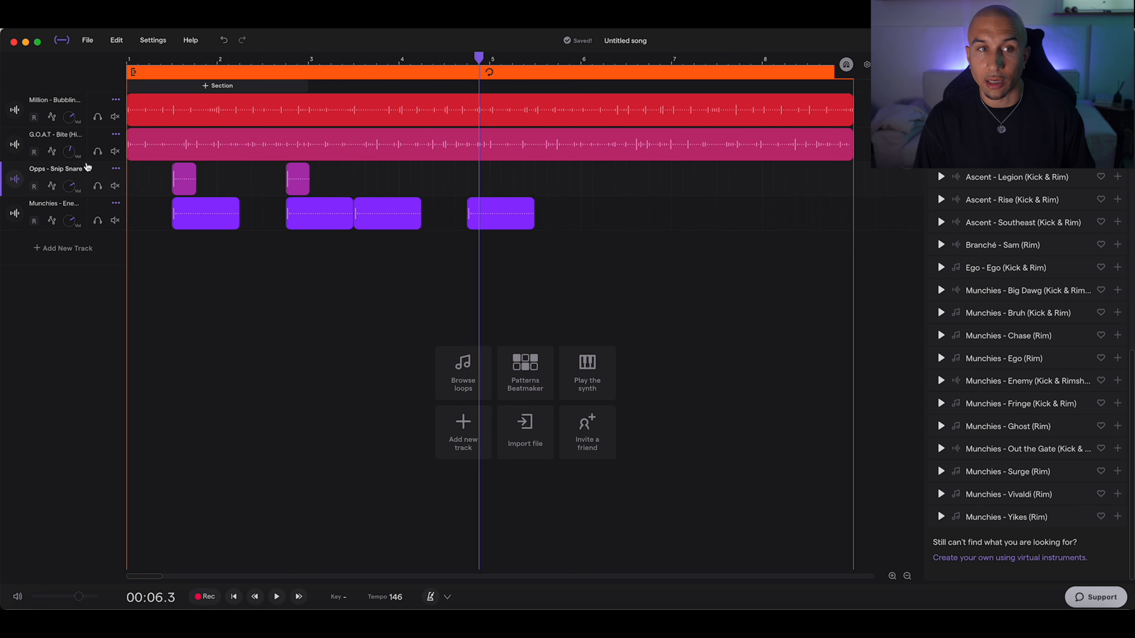
left_click(128, 73)
key("space")
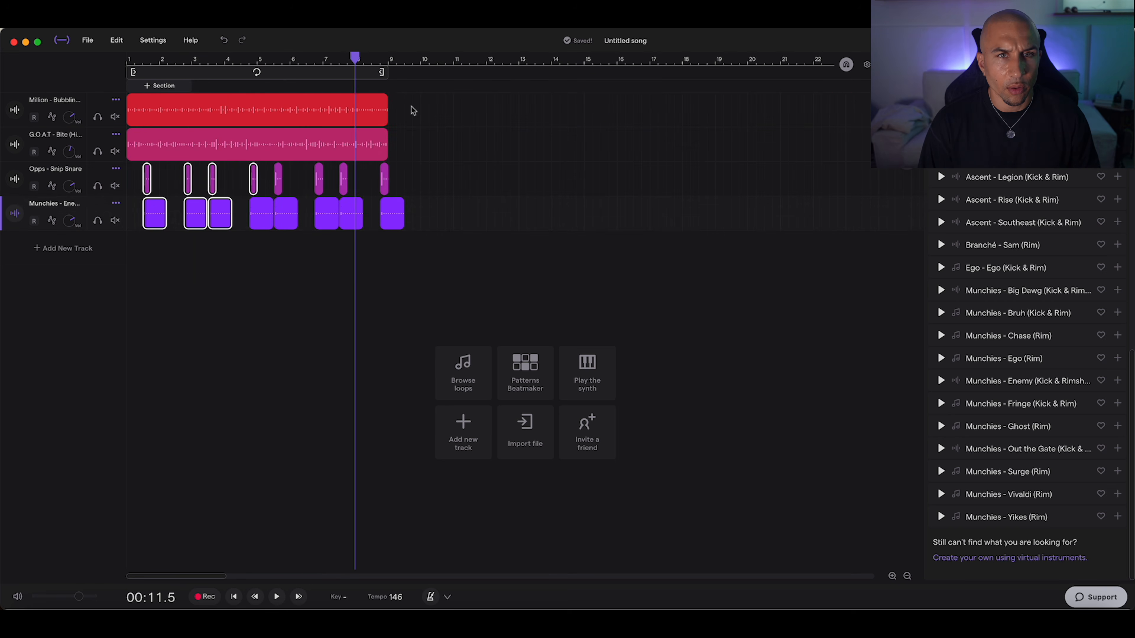
Step: Copy all clips of the first eight bars to bar 9 and set the loop region to bars 9 to 17
left_click_drag(412, 108, 117, 276)
left_click_drag(176, 117, 436, 119)
left_click_drag(340, 74, 589, 83)
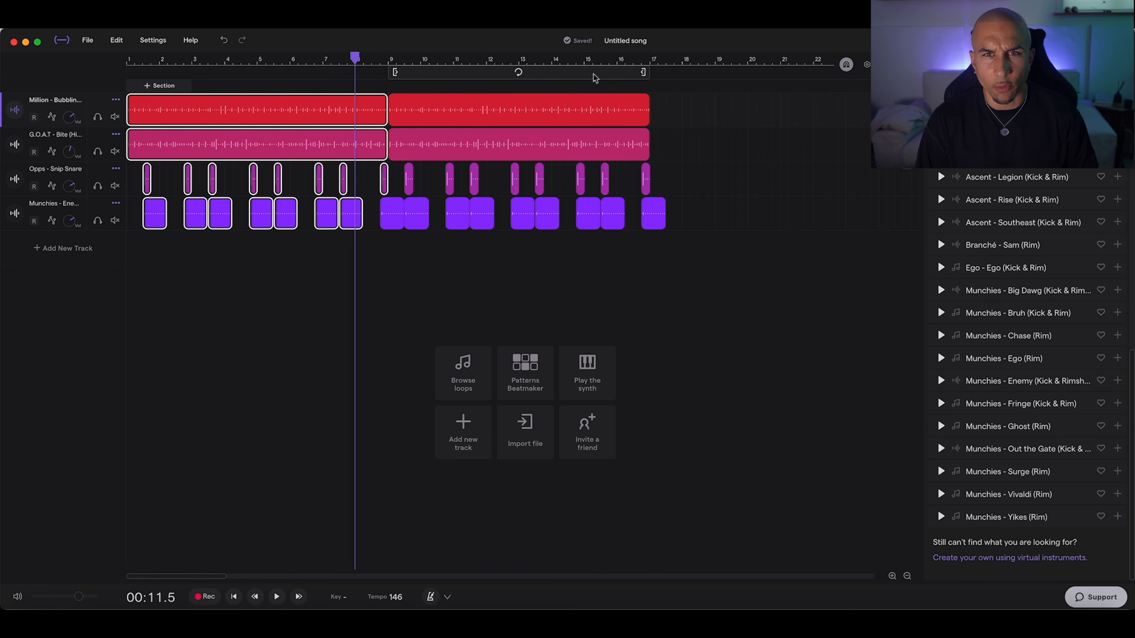
left_click(590, 77)
Step: Delete the Opps - Snip Snare clips from the first eight bars
left_click(395, 247)
left_click_drag(133, 180, 384, 180)
key("Delete")
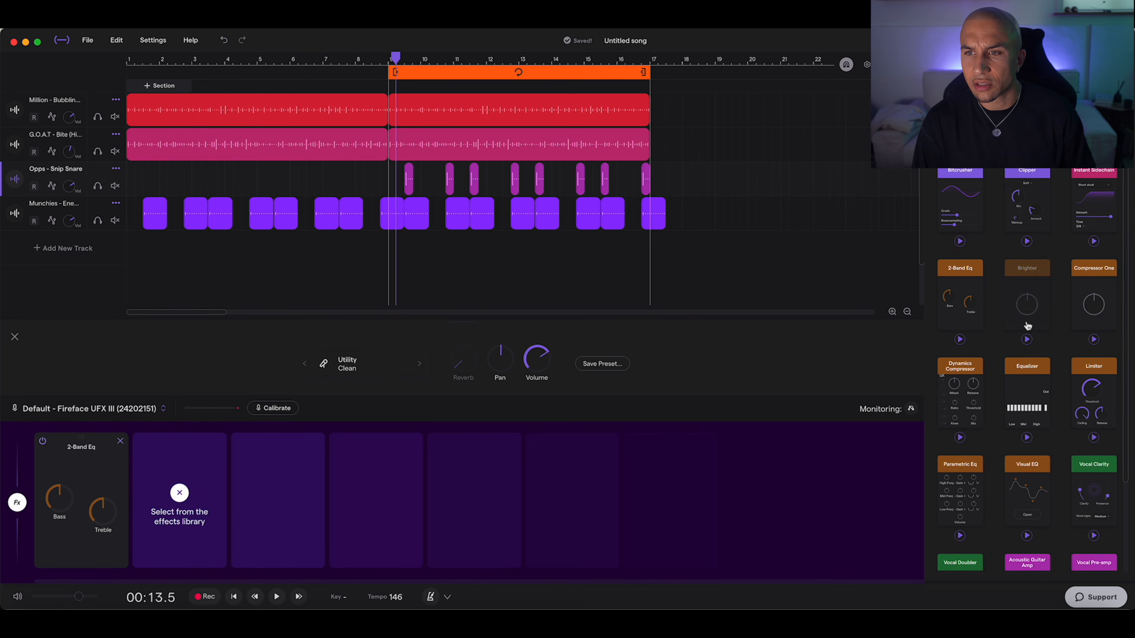
Step: Add a Visual EQ to the Opps - Snip Snare track, cutting the lows and boosting the highs about 2.4 dB at 4.2 kHz
left_click(1026, 494)
left_click(168, 545)
left_click_drag(481, 176, 493, 210)
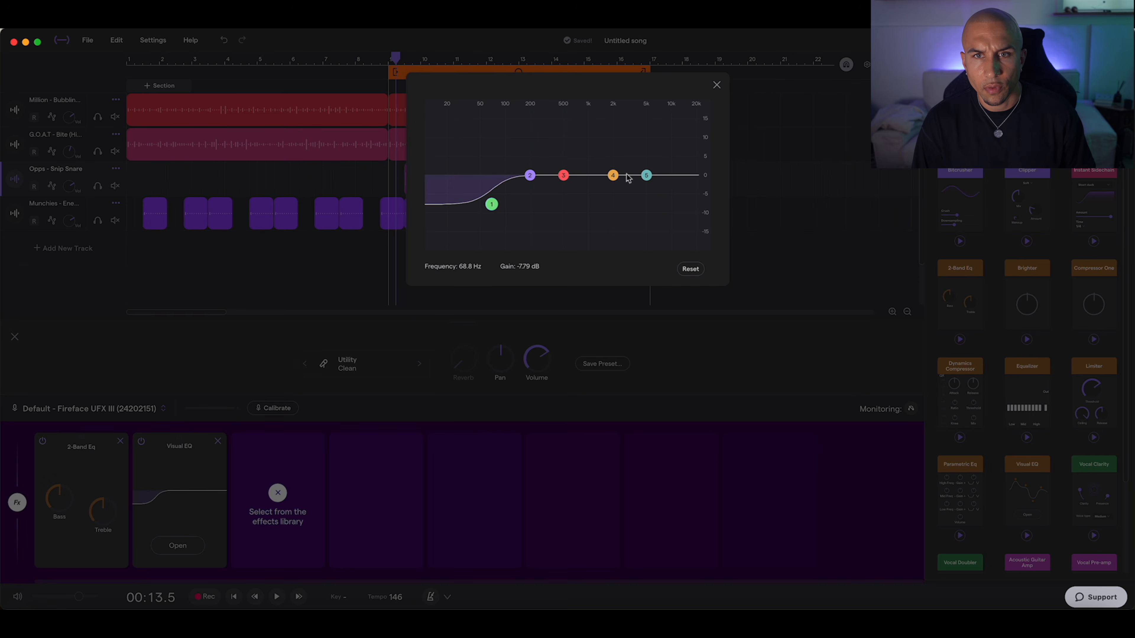
left_click(718, 84)
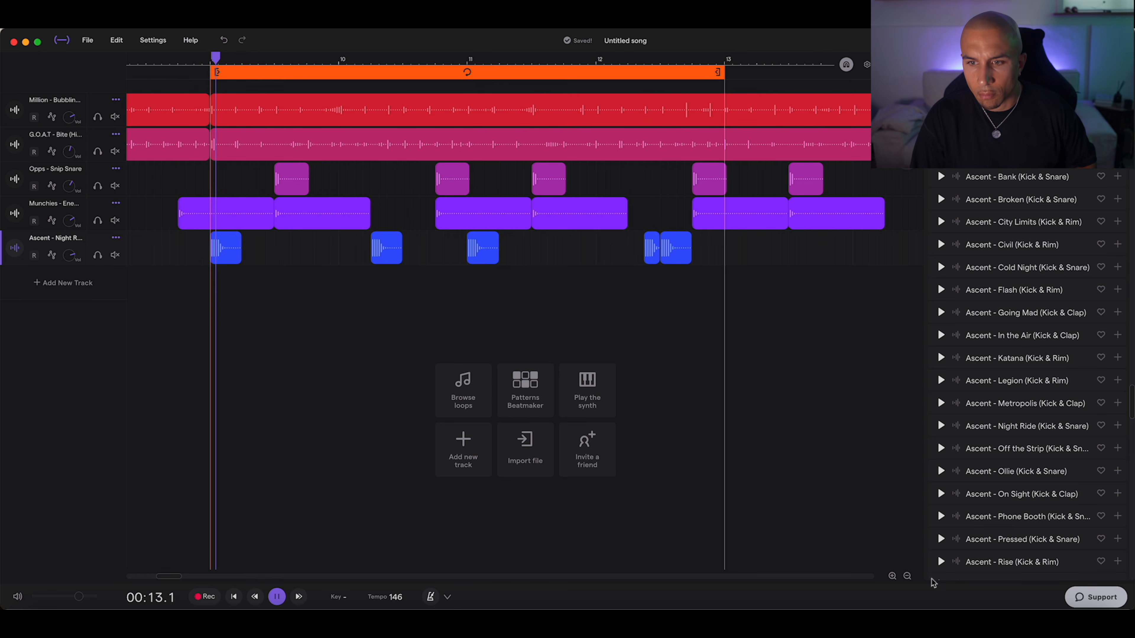
Step: Copy the Ascent - Night Ride clips from bars 9 to 12 so that they repeat from bar 13
left_click(907, 576)
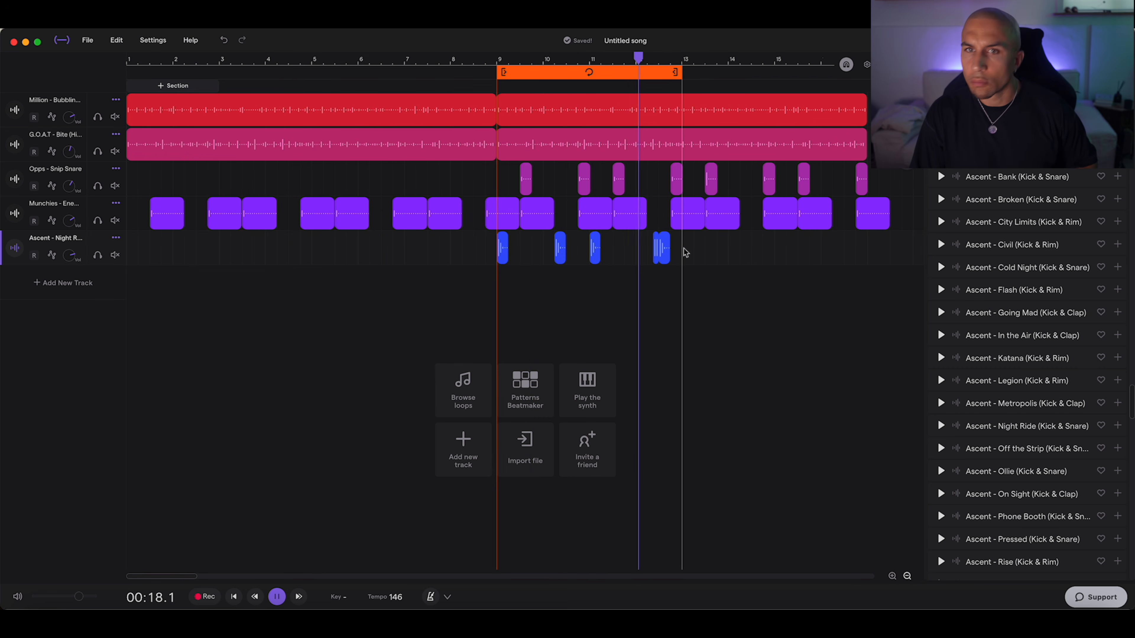
key("space")
left_click_drag(684, 249, 391, 259)
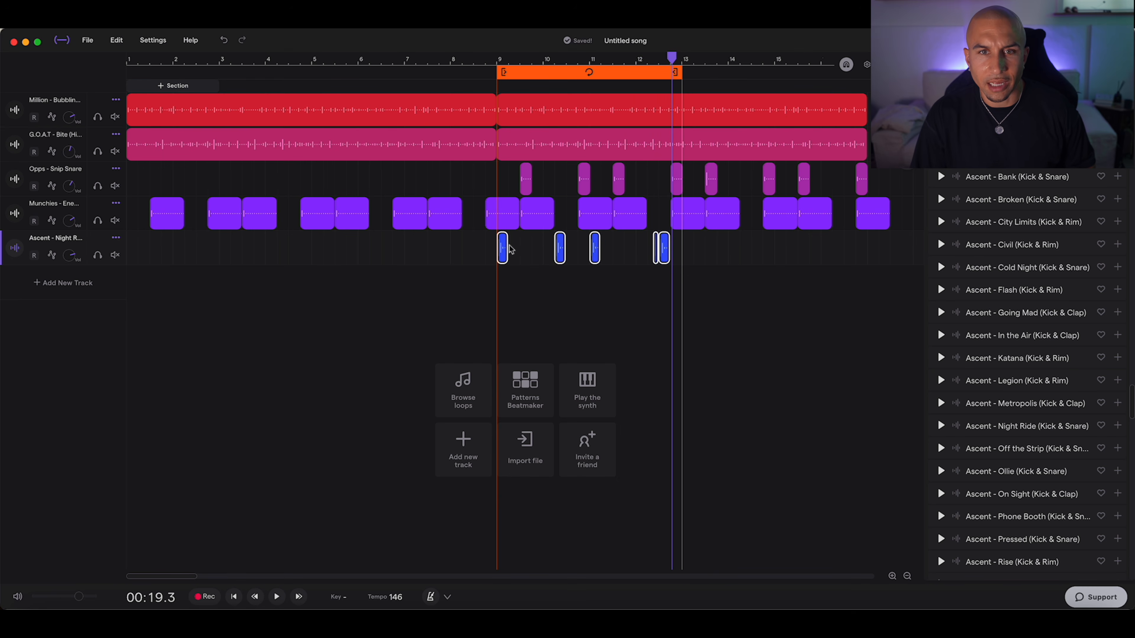
left_click_drag(503, 247, 699, 249)
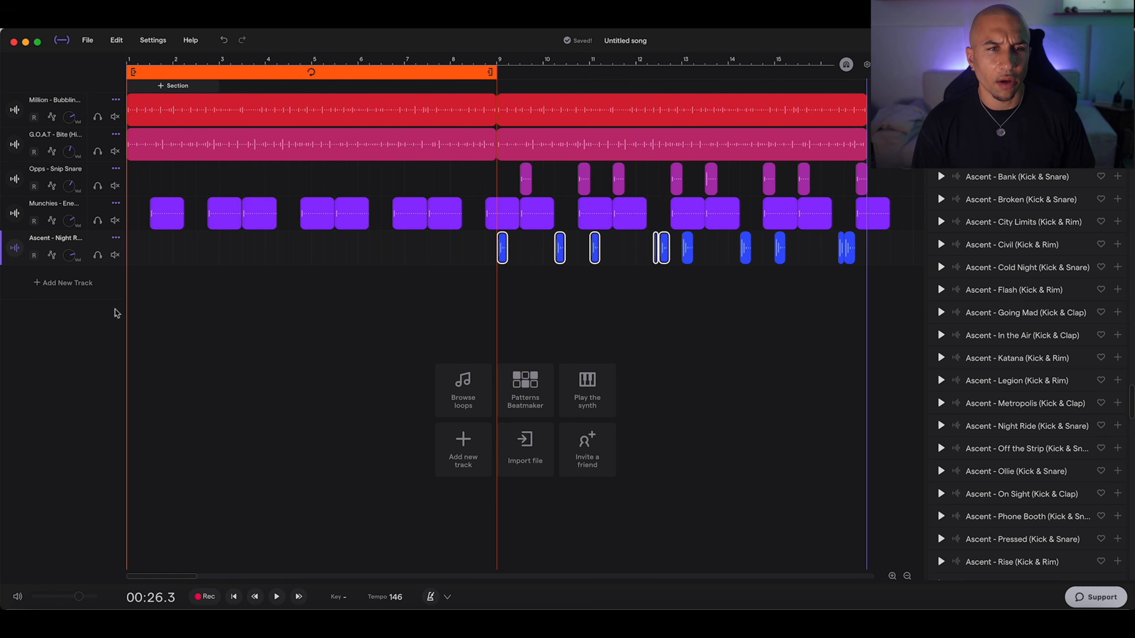
Step: Return the playhead to the start of the song and add a new synth track with the Andromeda Waves pad
left_click(128, 278)
left_click(131, 275)
left_click_drag(148, 63, 117, 64)
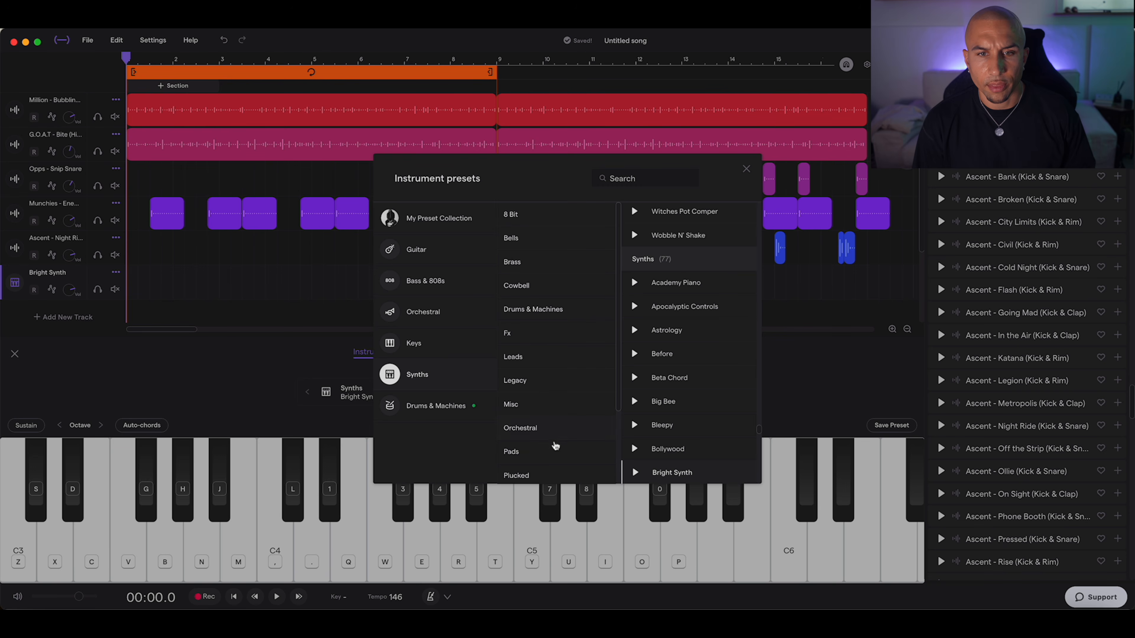
left_click(555, 447)
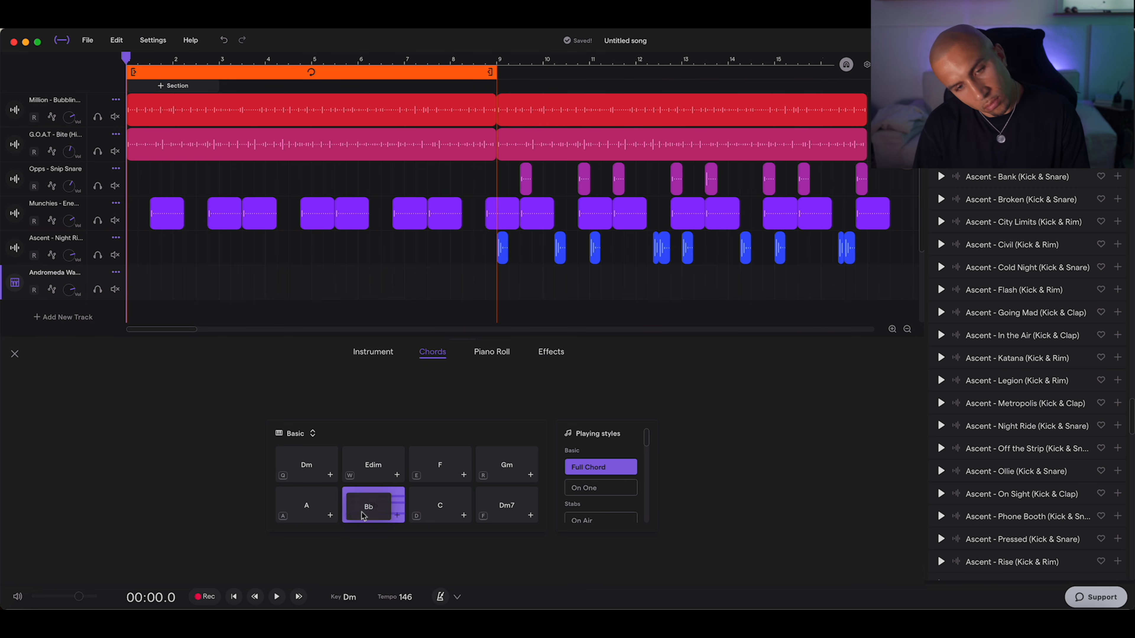
Step: Audition the A and Dm7 chords and play a D minor triad (D, F, A) on the pad's keyboard
left_click(280, 507)
left_click(500, 508)
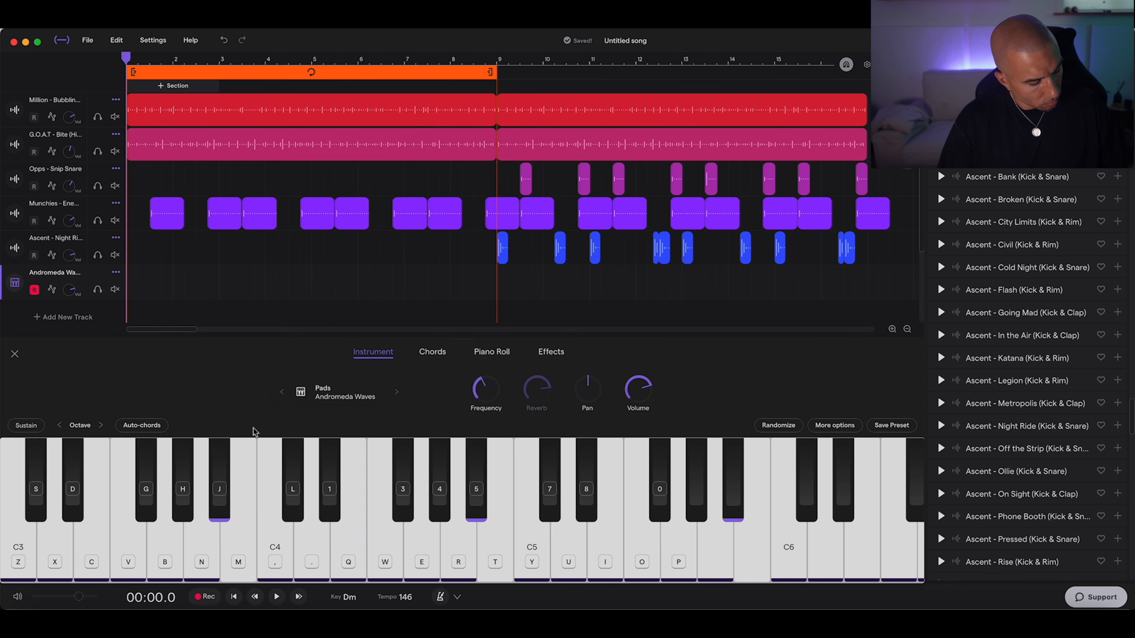
key("x")
key("v")
key("n")
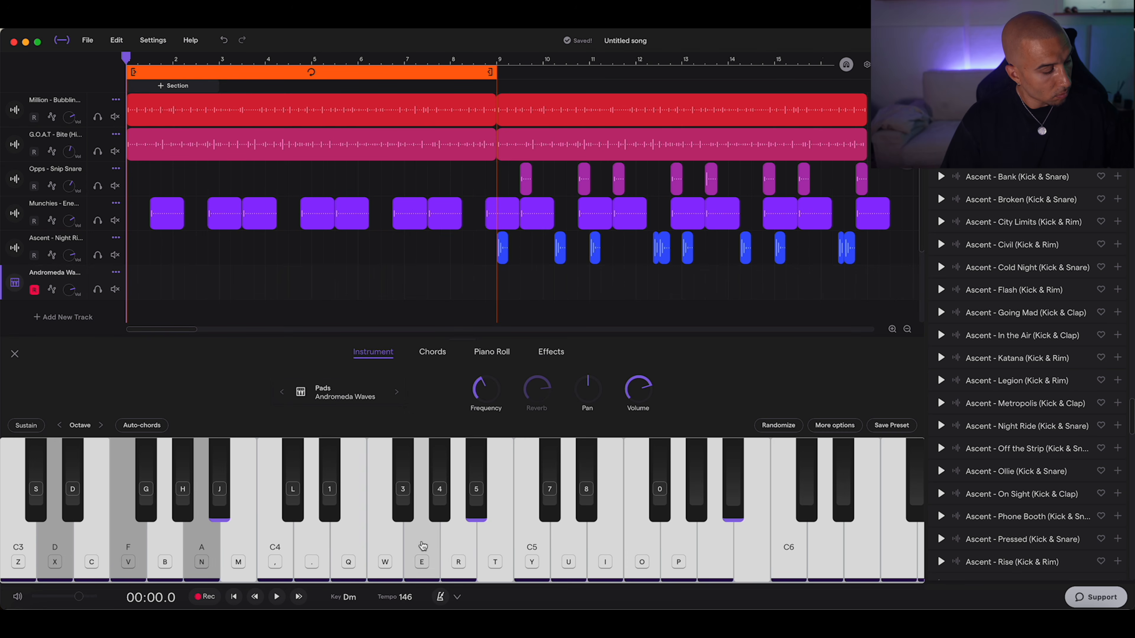
Step: Rehearse and record pad chords in D minor on the Andromeda Waves track from bar 1
key("c")
key("n")
key("x")
key("v")
key("b")
key("n")
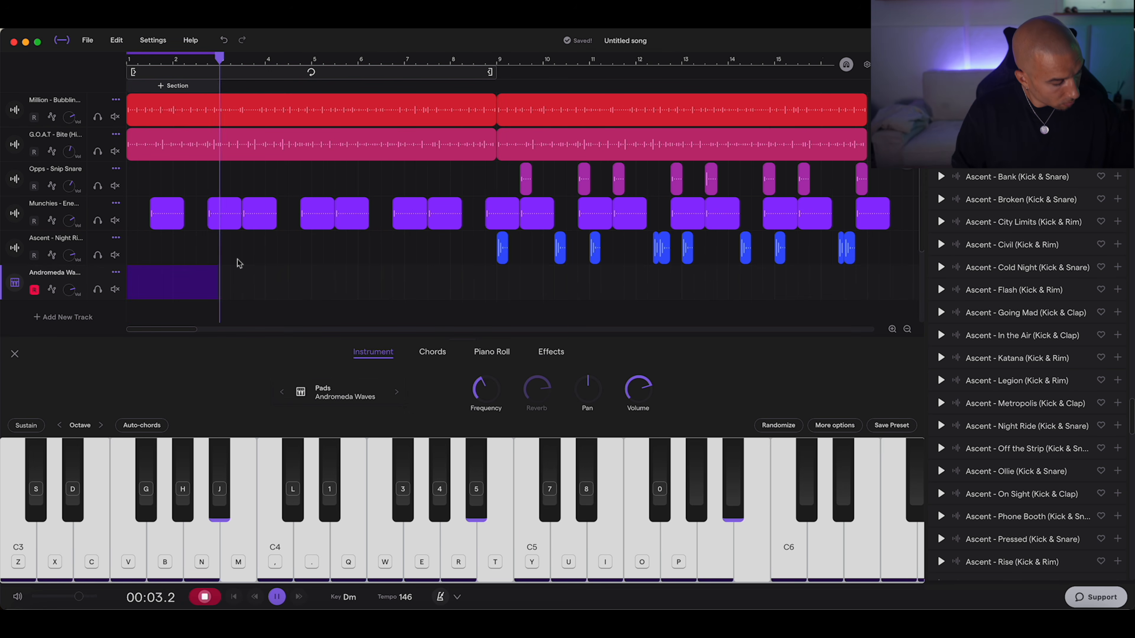
key("c")
key("n")
key("v")
key("n")
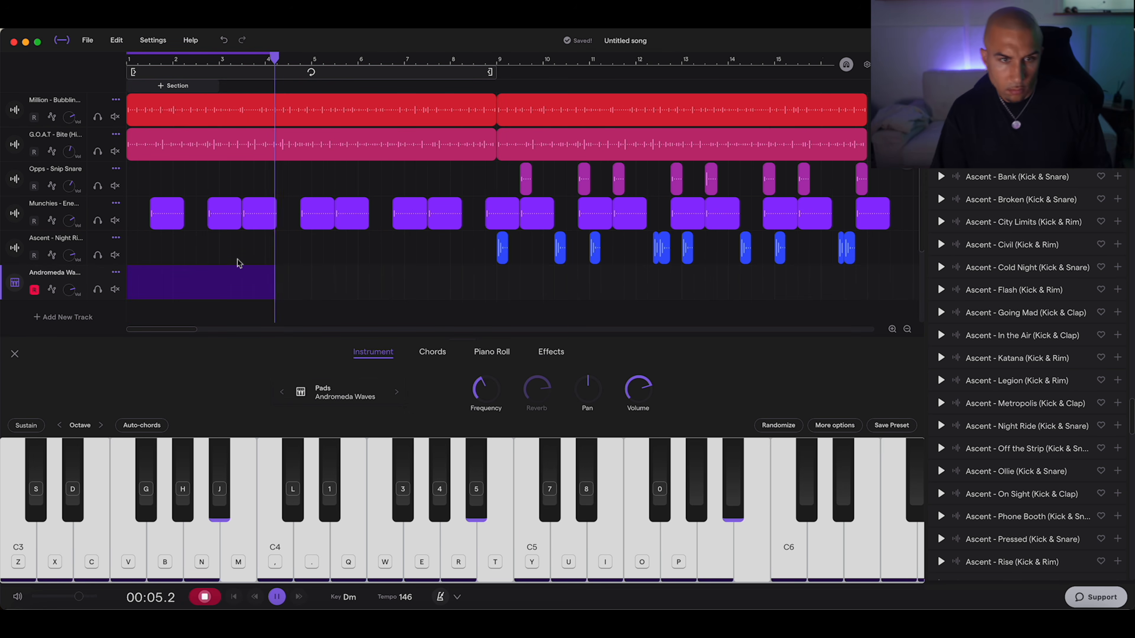
Step: Repeat the recorded pad clip every two bars up to bar 7 and set the loop region to bars 7 to 9
left_click_drag(171, 280, 452, 286)
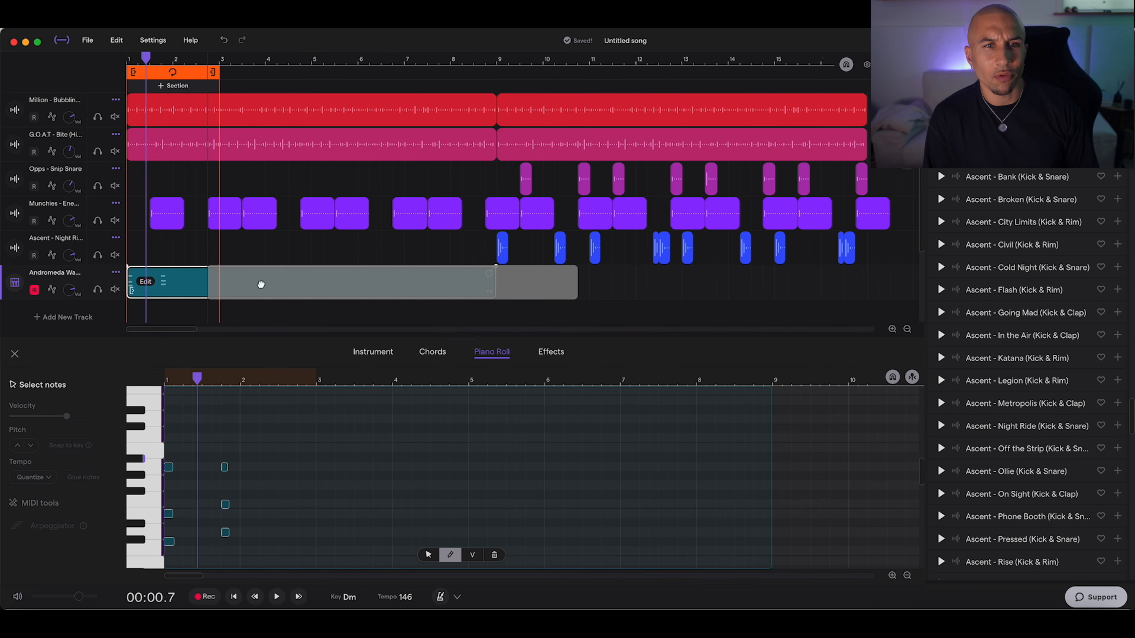
left_click_drag(218, 77, 495, 75)
left_click_drag(129, 75, 409, 81)
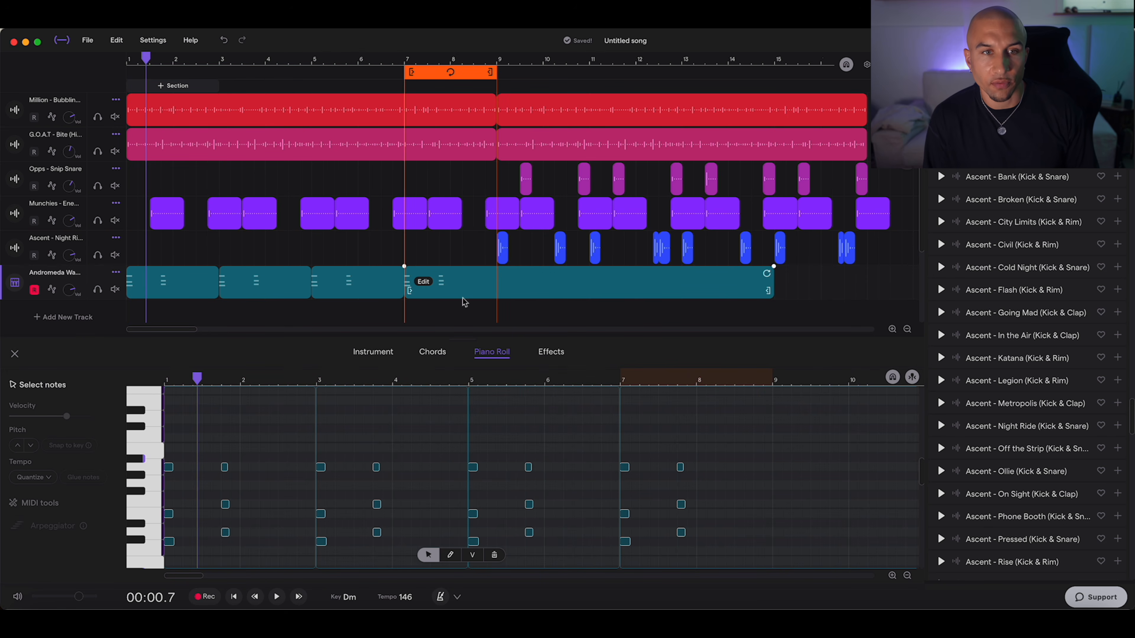
Step: Play the pad clip that starts at bar 7 and move a note of its chord down in the piano roll
left_click(463, 287)
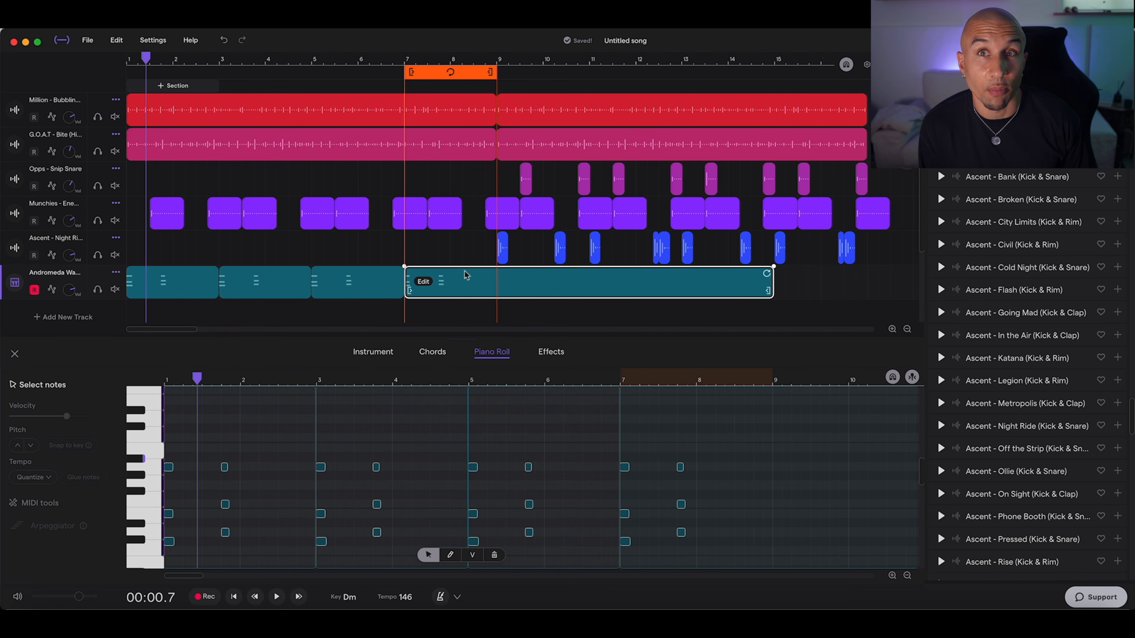
key("space")
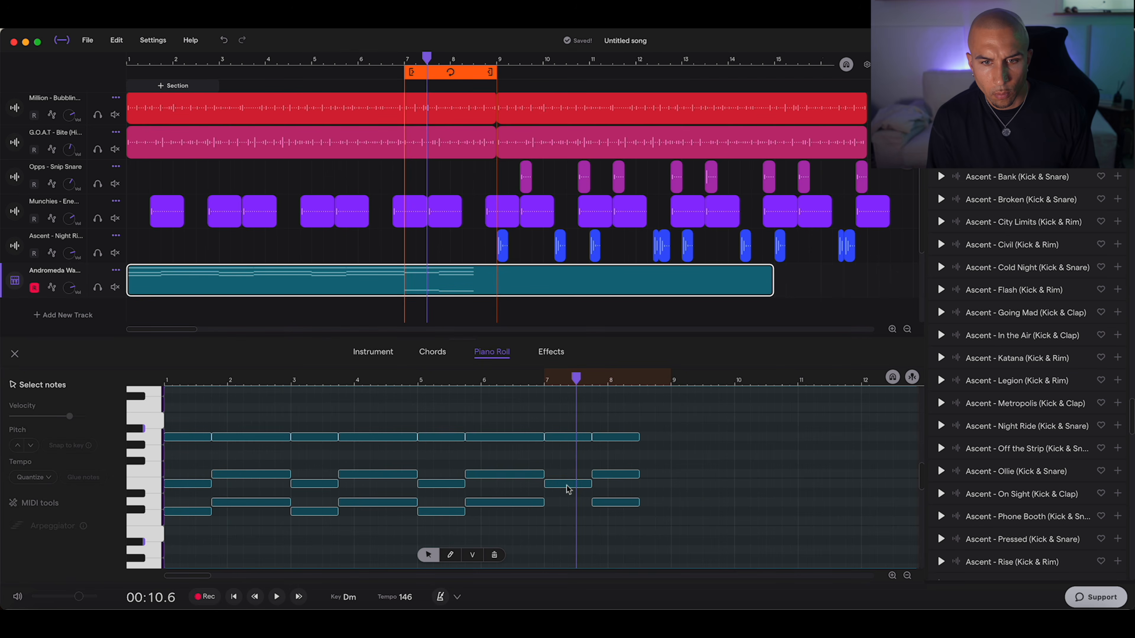
left_click_drag(565, 487, 565, 543)
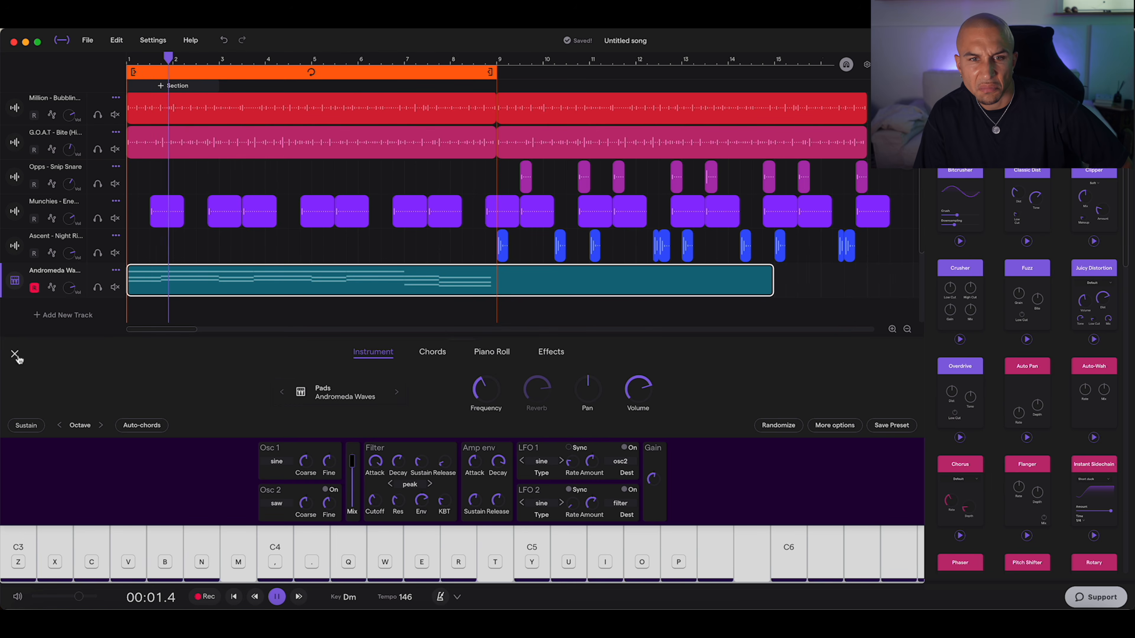
Step: Add Reverb Pro to the Andromeda Waves pad's effects chain and adjust its Low Cut
left_click(551, 353)
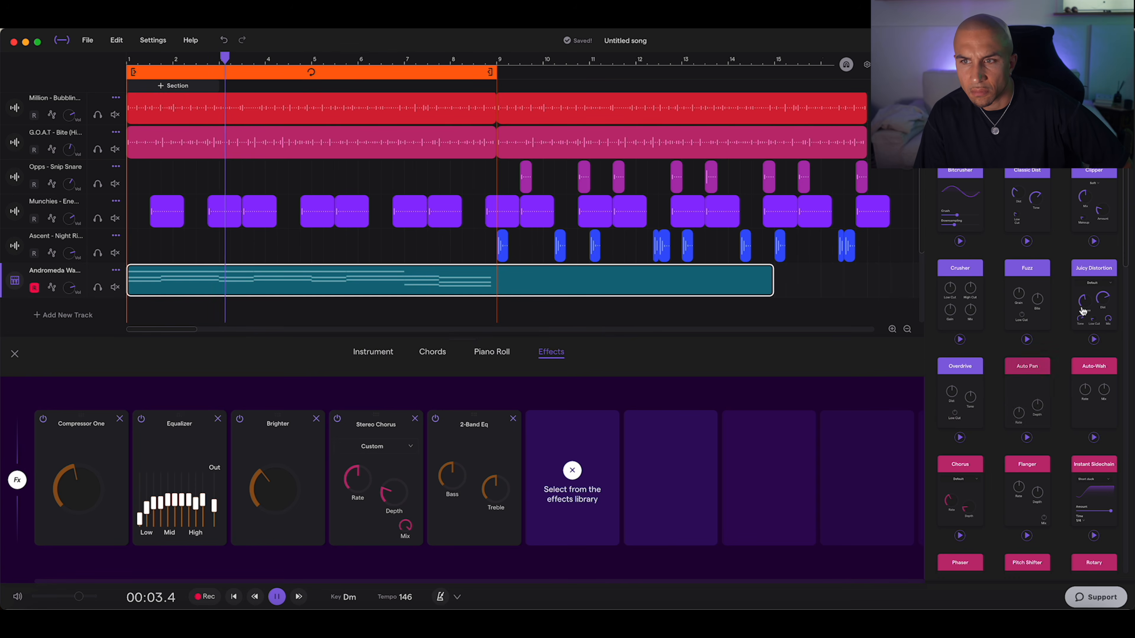
scroll(1027, 371, "down", 5)
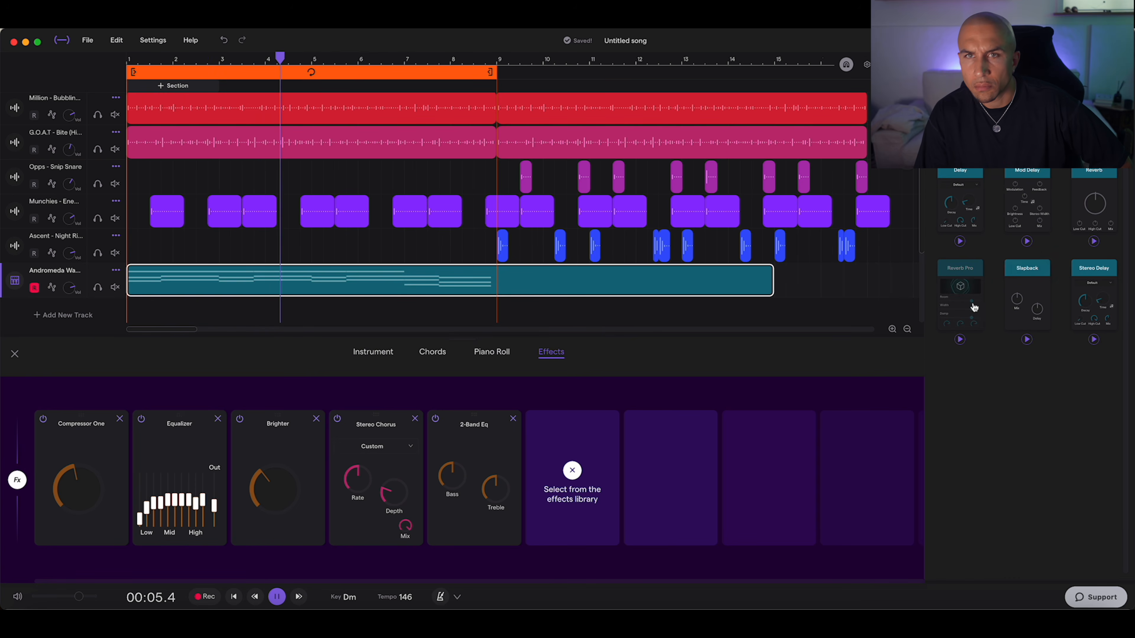
left_click_drag(960, 268, 576, 478)
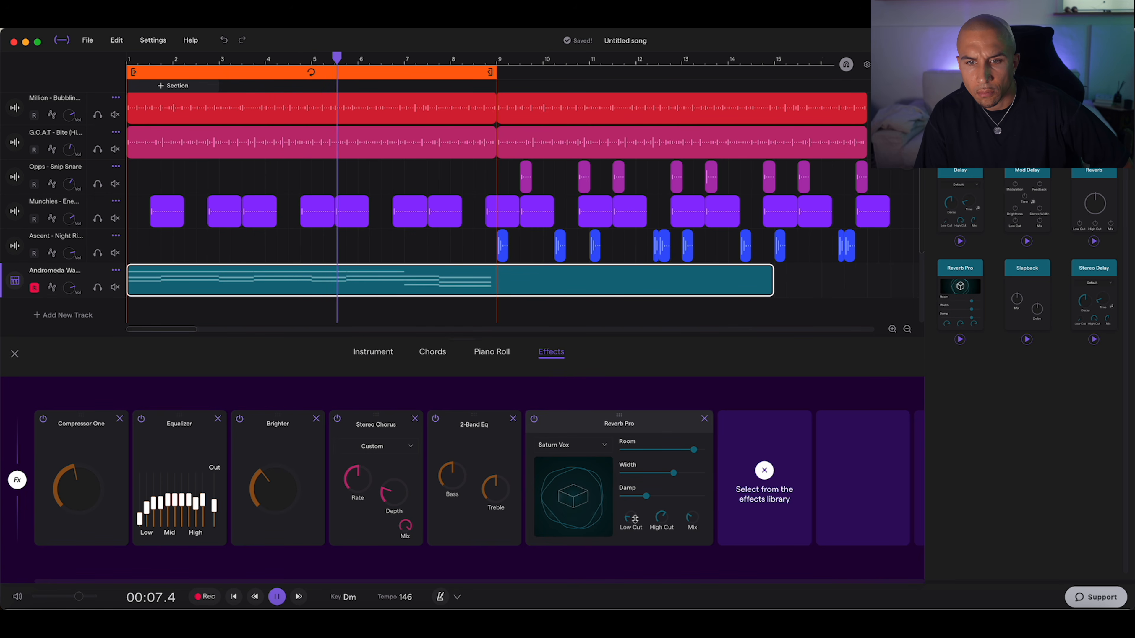
left_click_drag(633, 511, 639, 504)
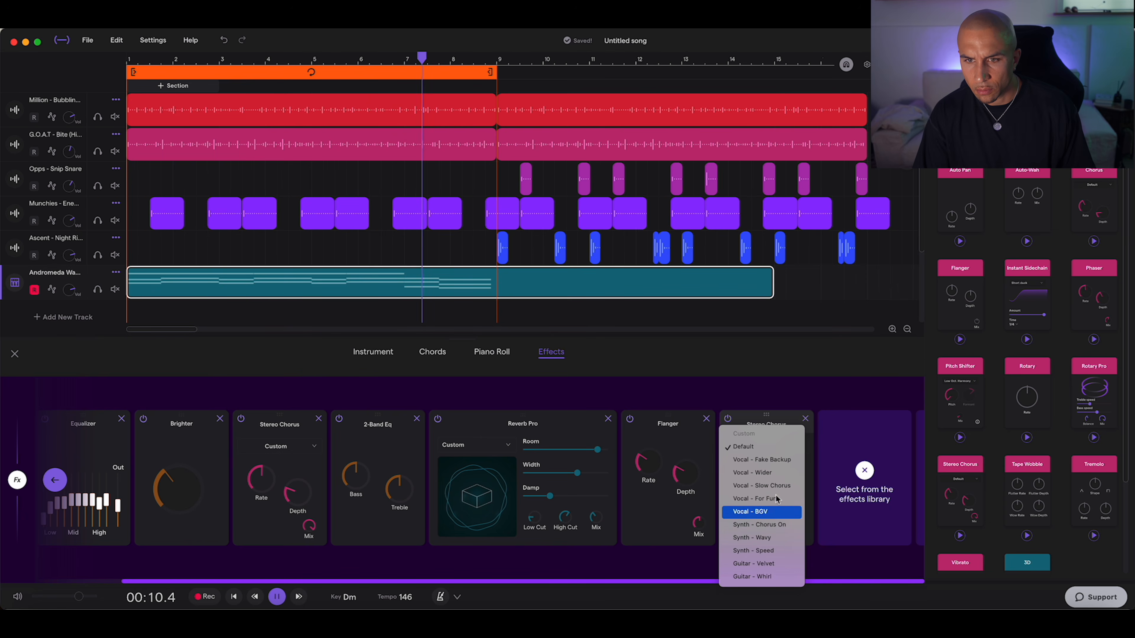
Step: Add Flanger, Stereo Chorus and Visual EQ to the pad's effects chain, and lower the chorus Rate
left_click(755, 538)
left_click_drag(784, 492, 782, 447)
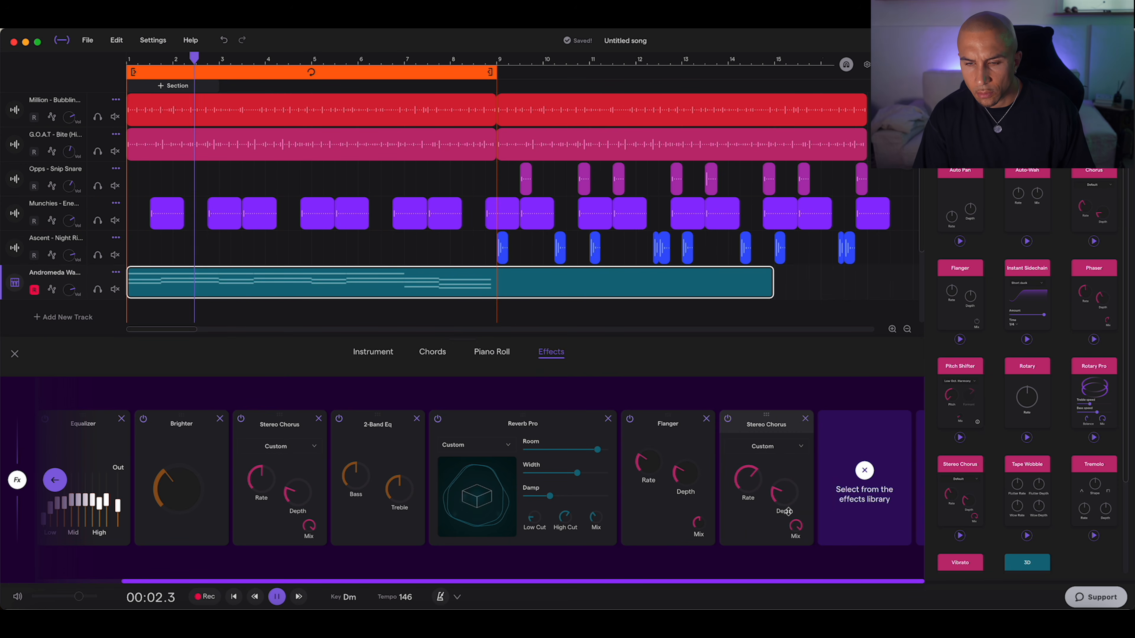
left_click_drag(747, 480, 792, 593)
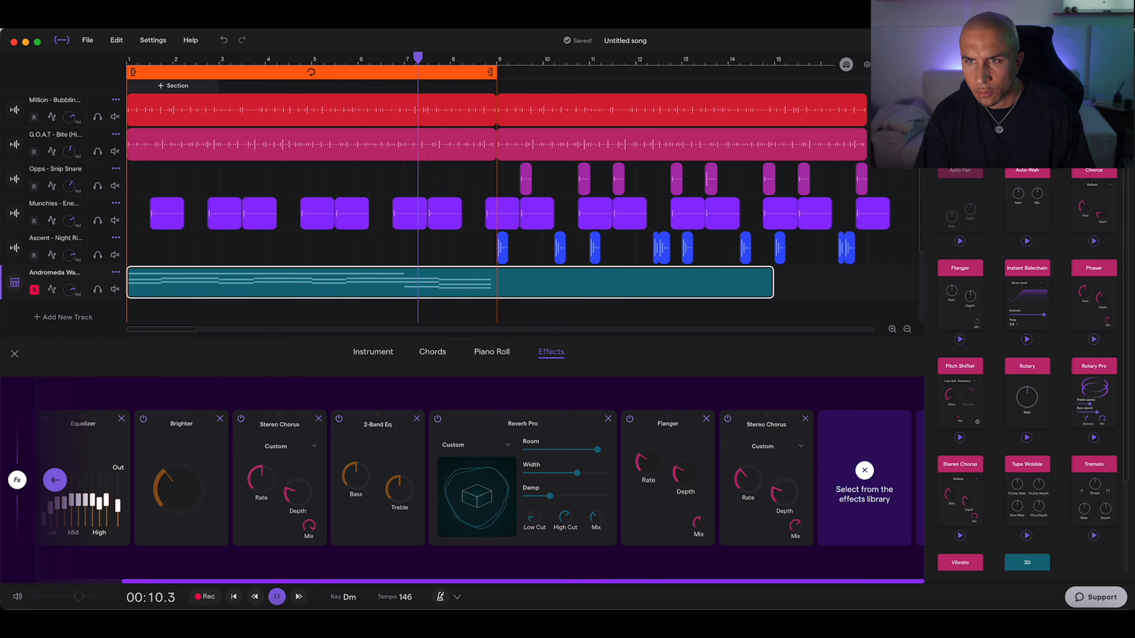
left_click(973, 134)
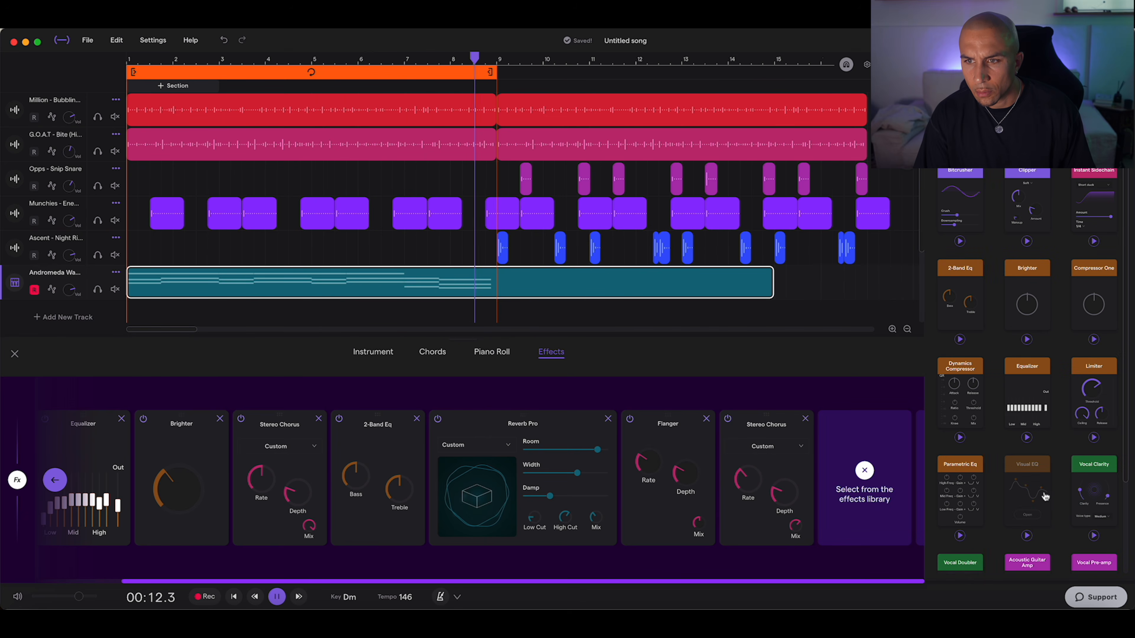
left_click(1026, 464)
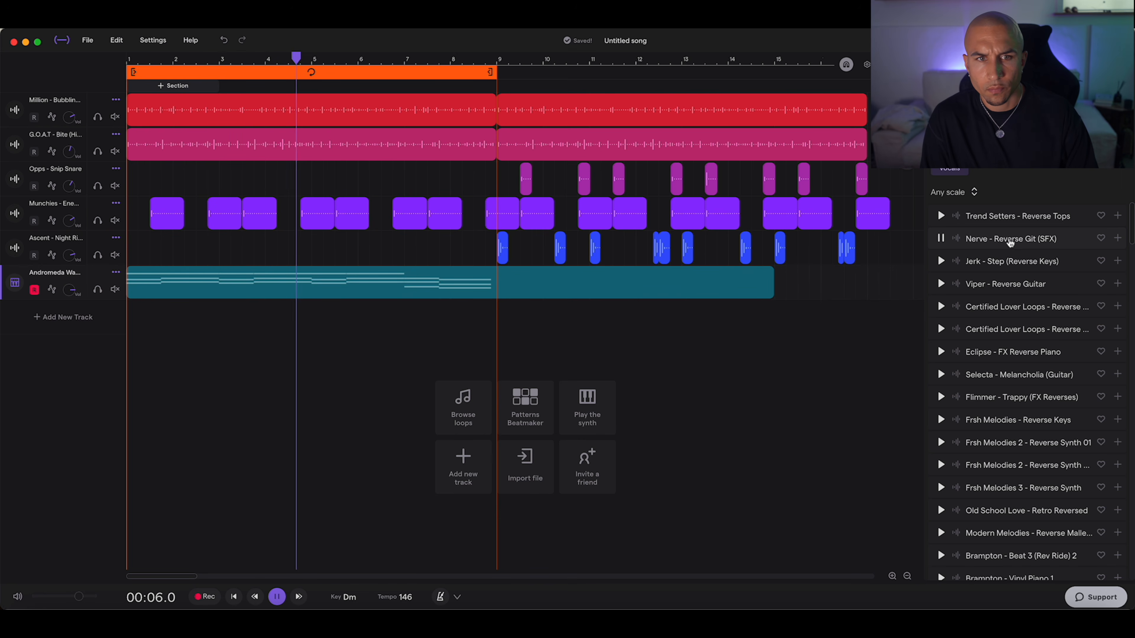
Step: Place the Nerve - Reverse Git (SFX) loop at bar 1 and the Timeless Melodies reverse electric guitar loop at bar 5, each on a new track
left_click_drag(1013, 240, 130, 334)
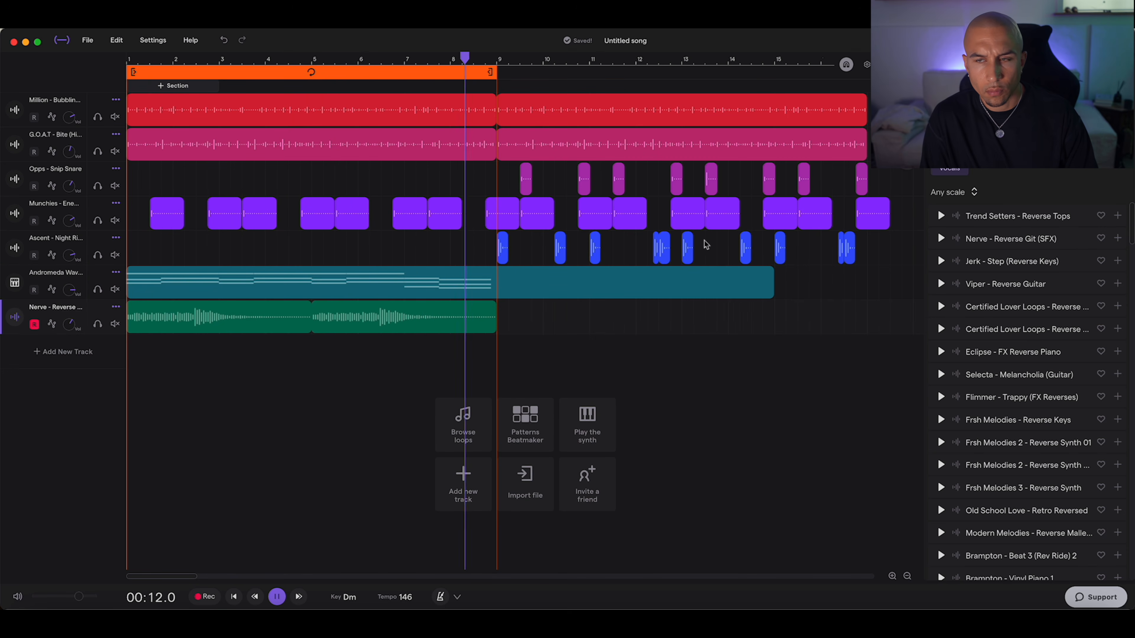
left_click(941, 261)
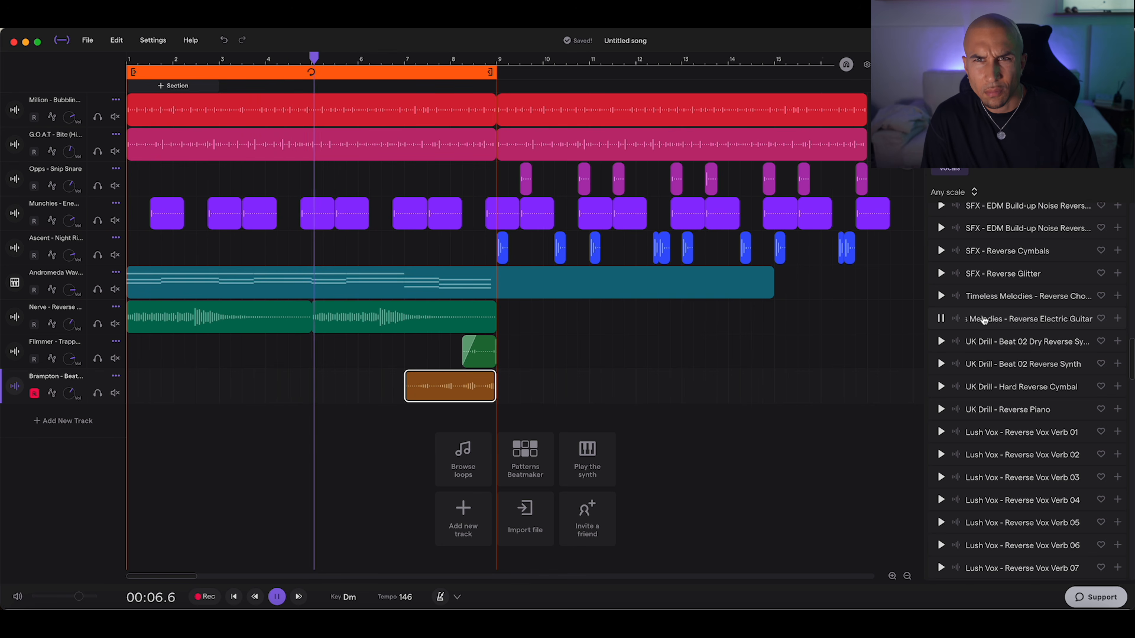
left_click_drag(985, 317, 403, 422)
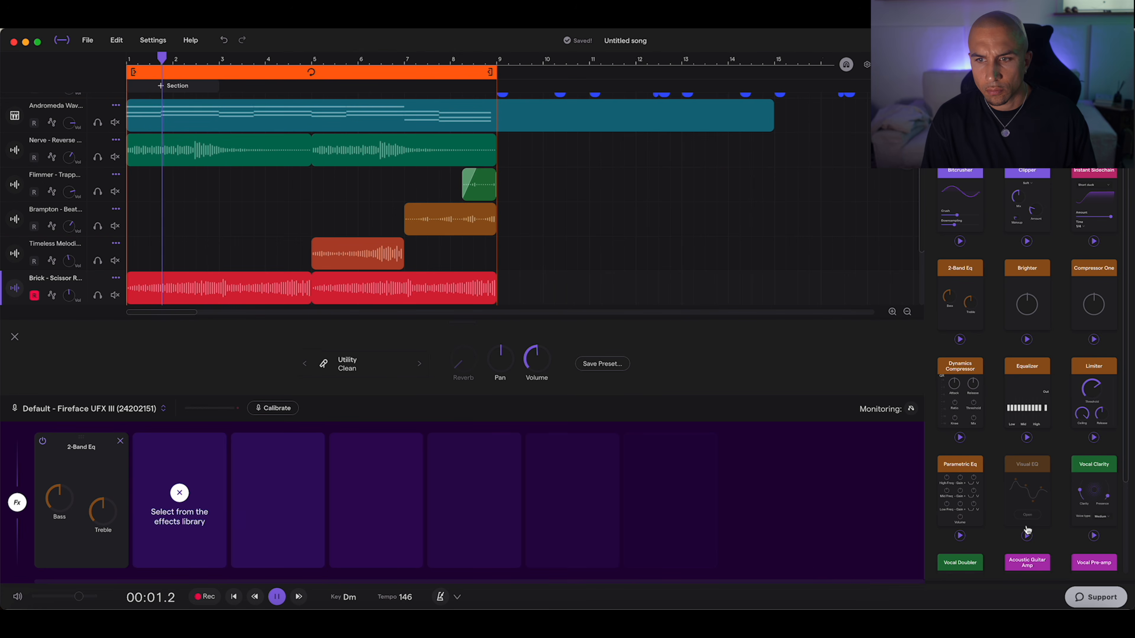
Step: Add a Visual EQ to the Brick - Scissor track, cut its low frequencies and stop playback
left_click(1027, 463)
left_click_drag(481, 175, 521, 247)
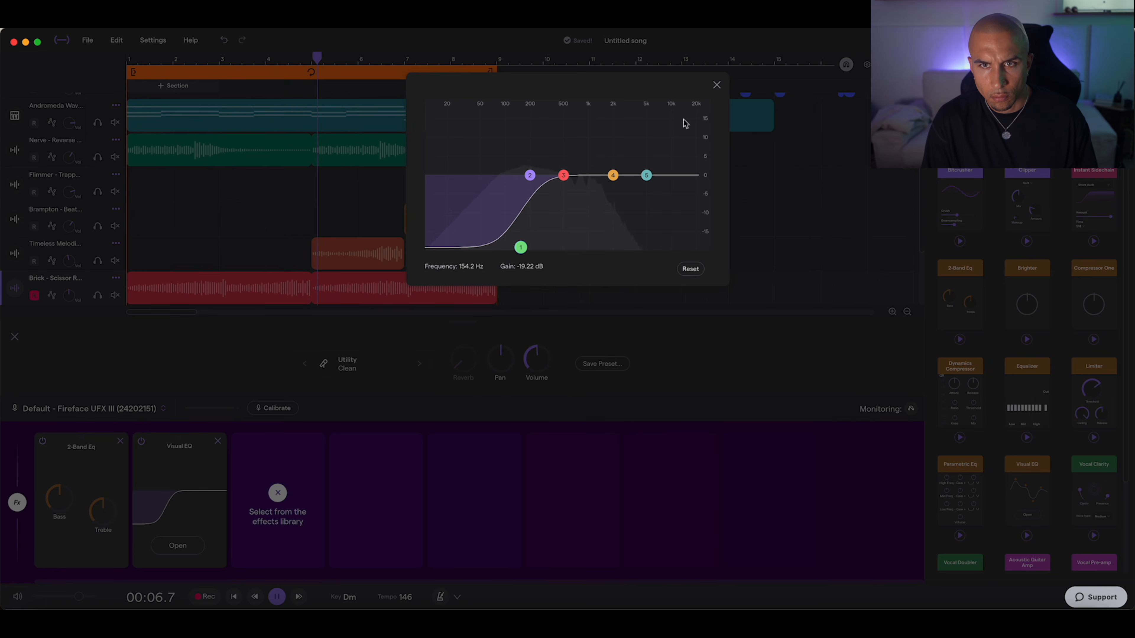
left_click(716, 85)
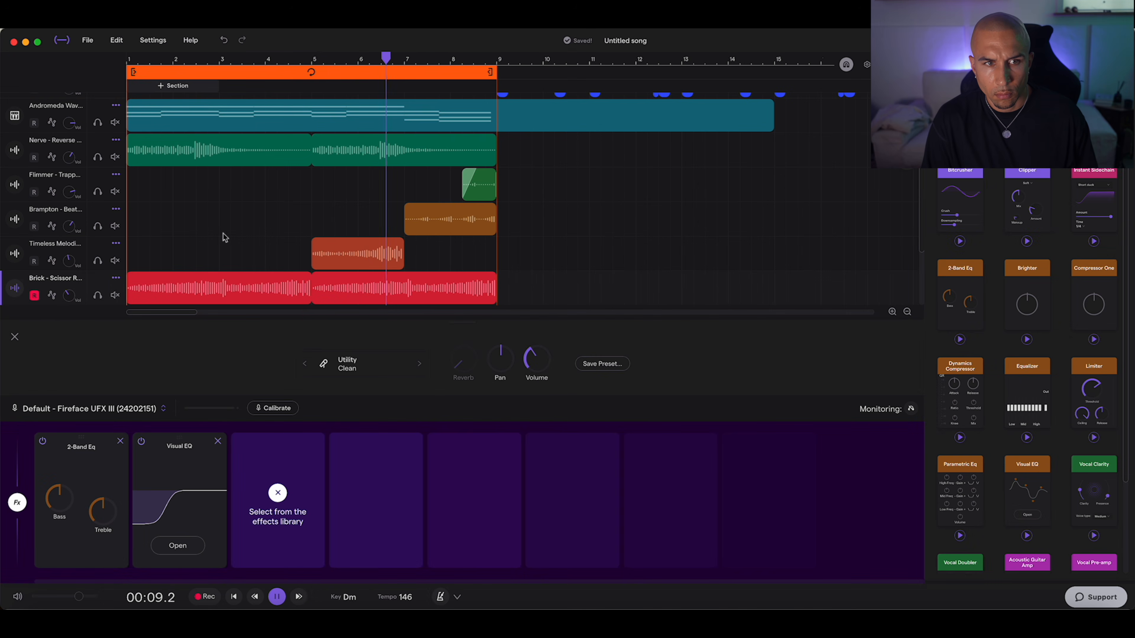
left_click(15, 338)
key("space")
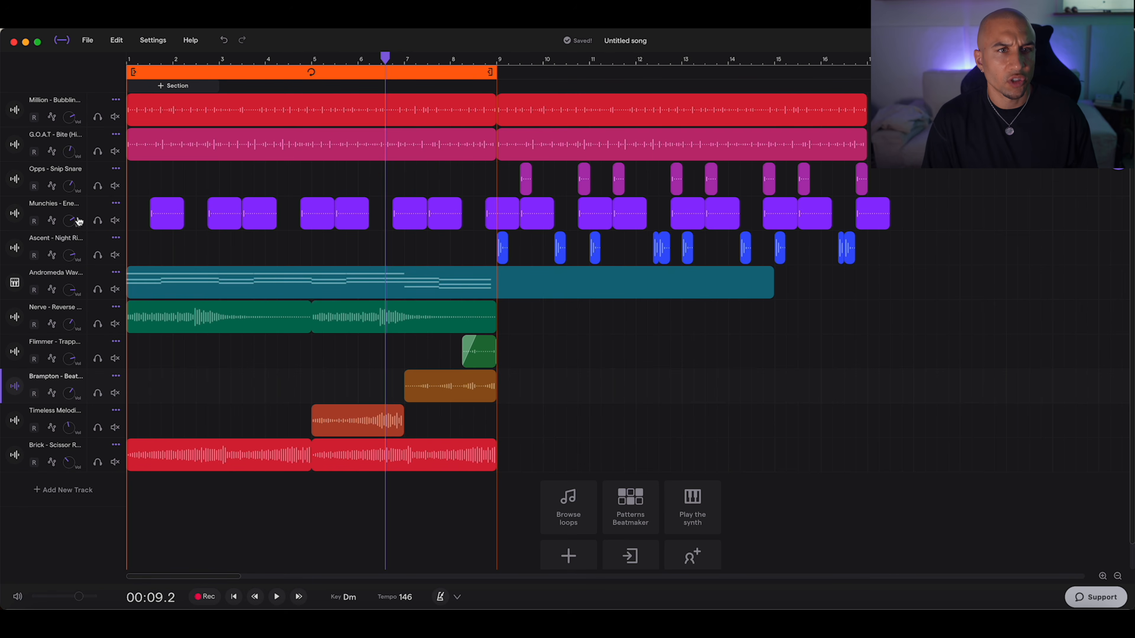
Step: Mute the Munchies, G.O.A.T - Bite and Million drum tracks
left_click(115, 220)
left_click(115, 151)
left_click(115, 116)
scroll(190, 348, "down", 2)
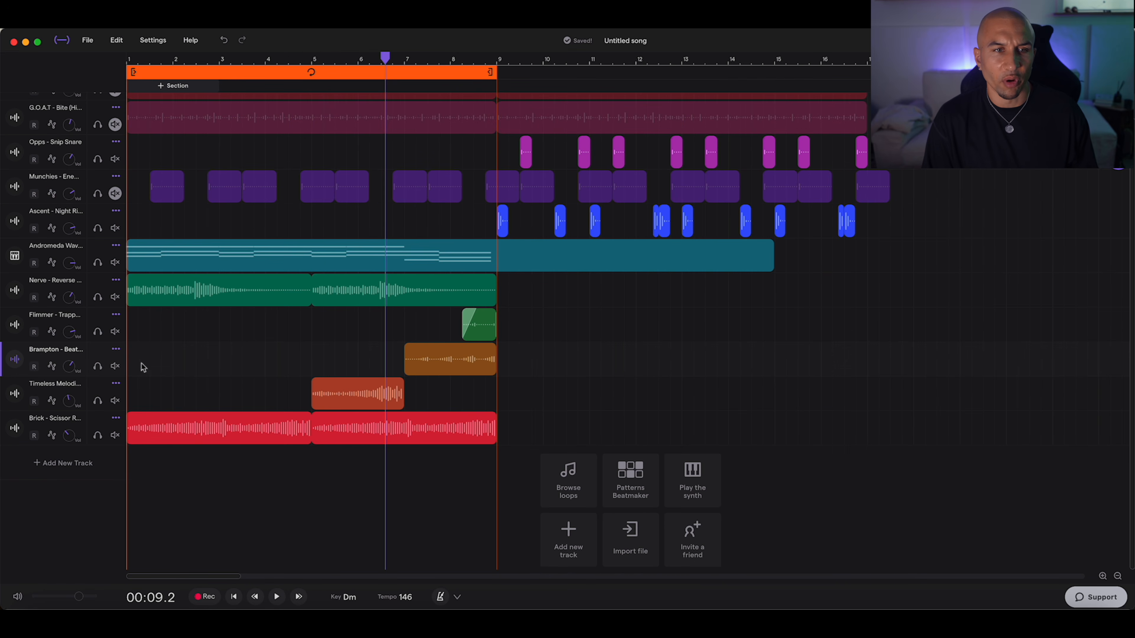
left_click(133, 372)
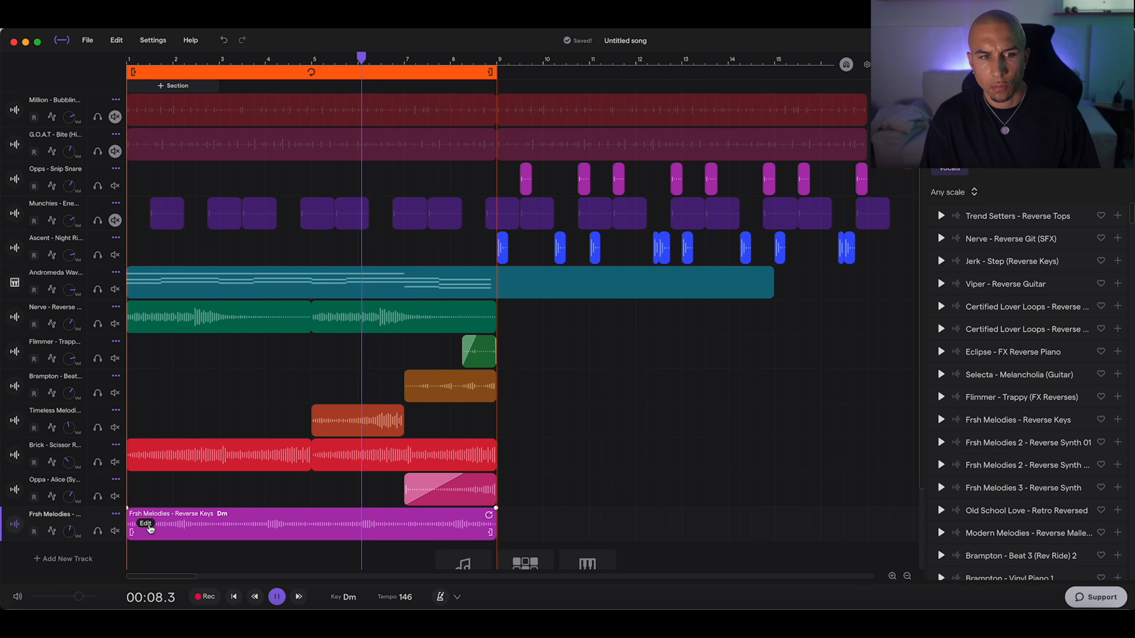
Step: Transpose the Frsh Melodies - Reverse Keys clip, replay from bar 1 and adjust its track volume
right_click(151, 529)
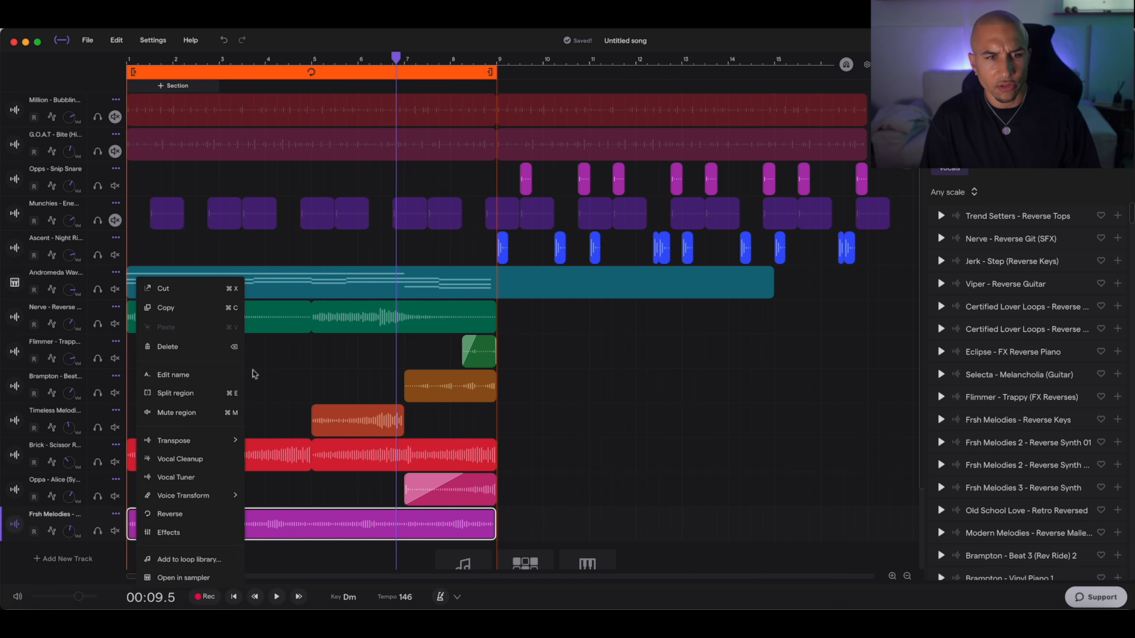
mouse_move(214, 445)
left_click(303, 335)
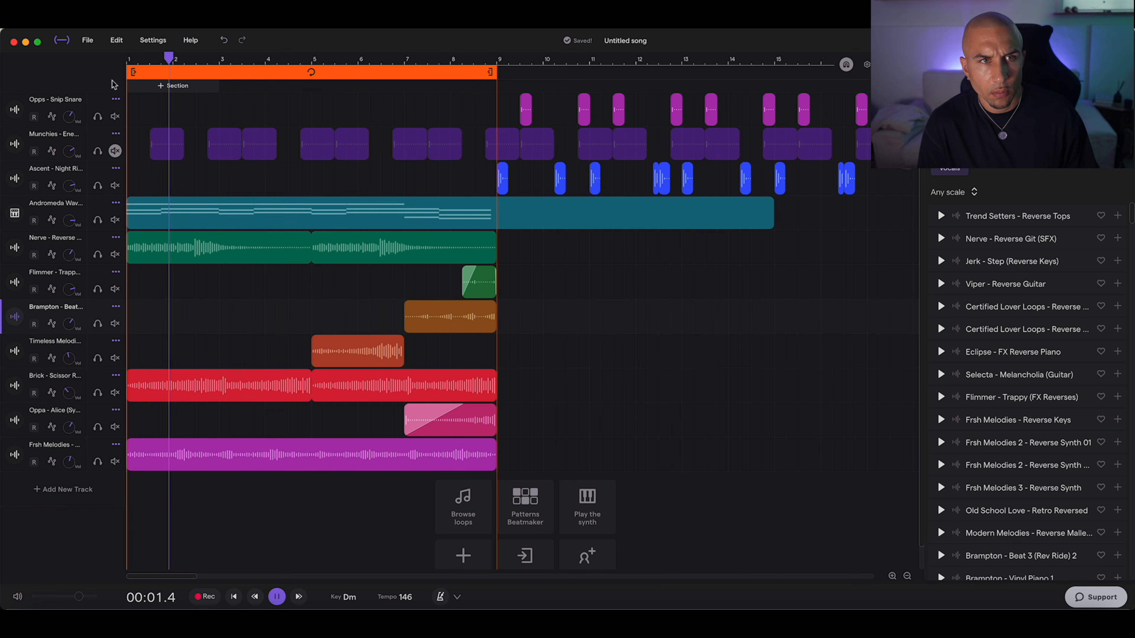
left_click(127, 60)
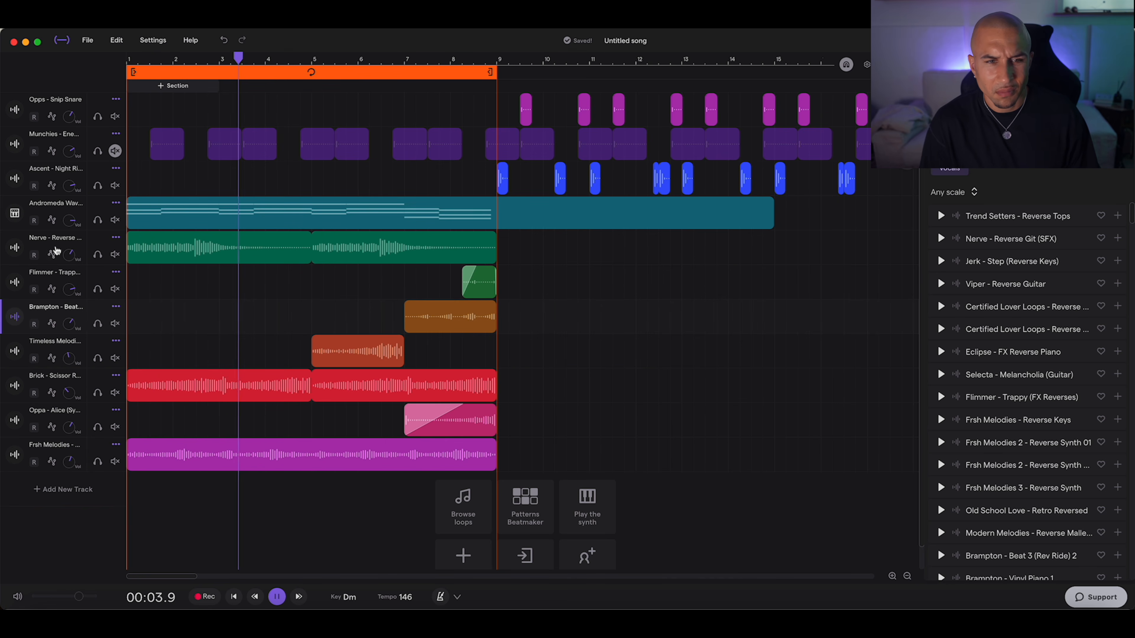
left_click_drag(80, 465, 79, 462)
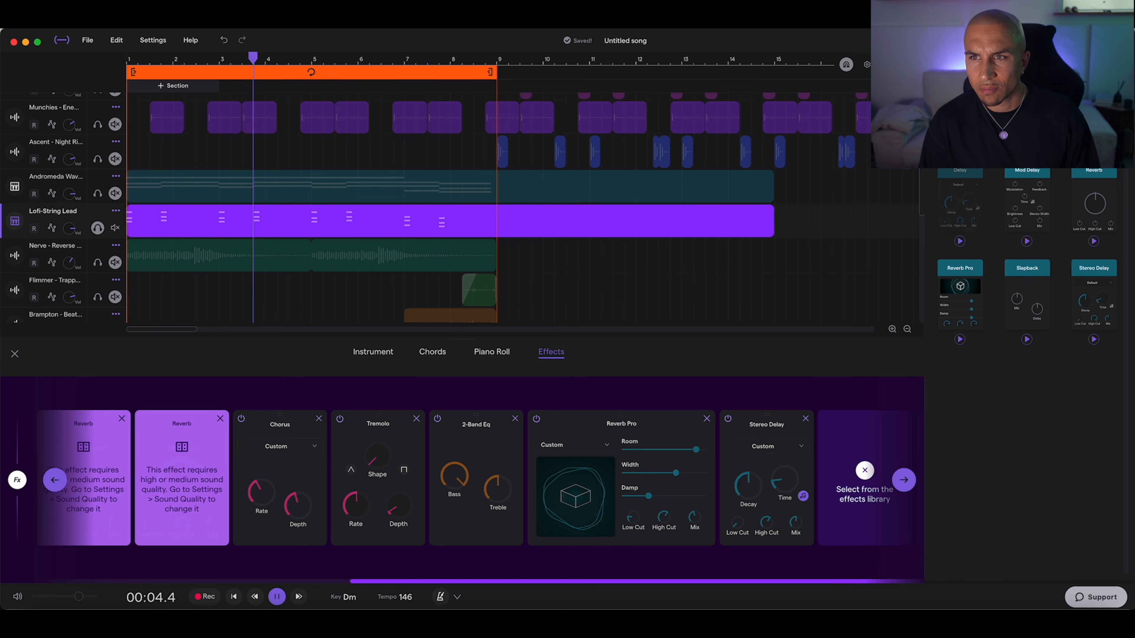
Step: Add a Visual EQ with a boosted upper range to the Lofi-String Lead track and close its effects
scroll(1026, 357, "down", 10)
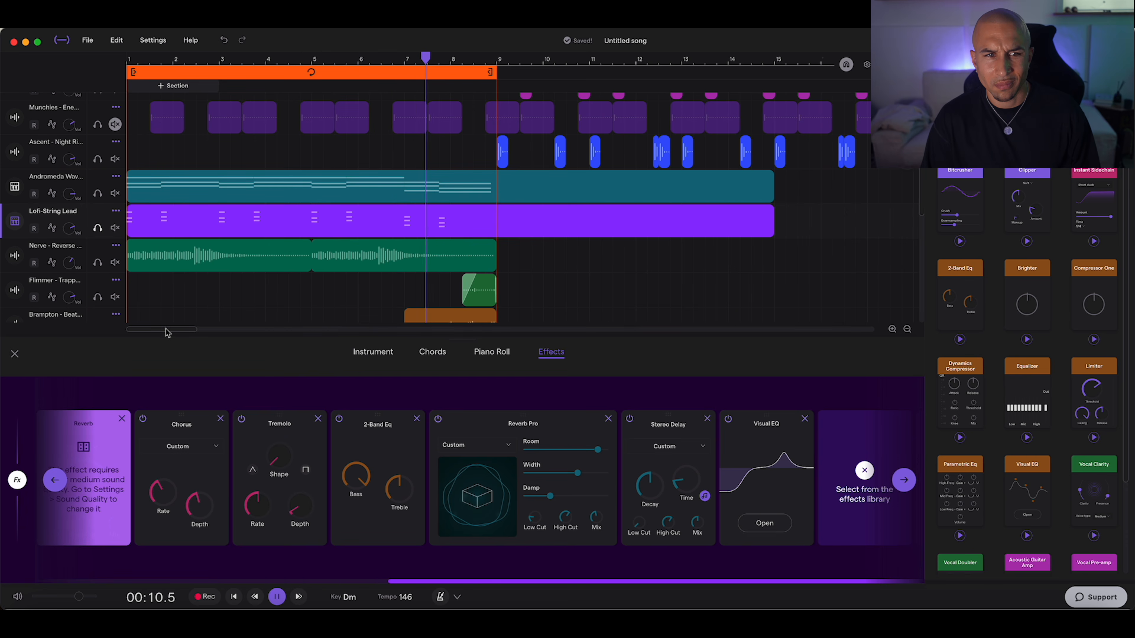
left_click(21, 359)
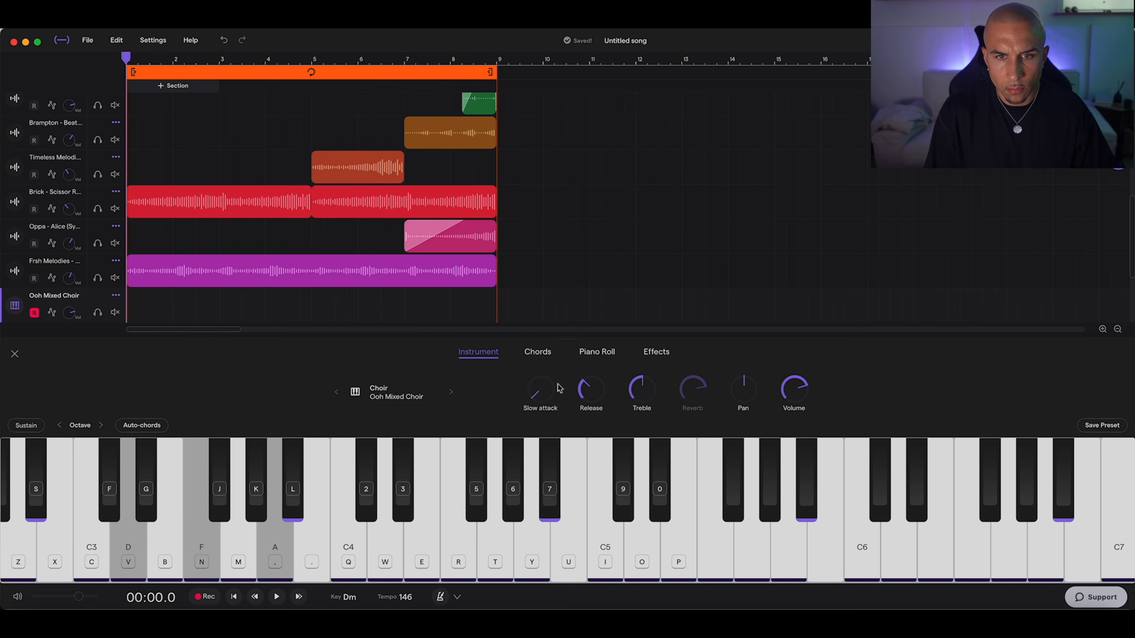
Step: Record a D minor chord (D, F, A) on the Ooh Mixed Choir track
left_click_drag(557, 386, 560, 313)
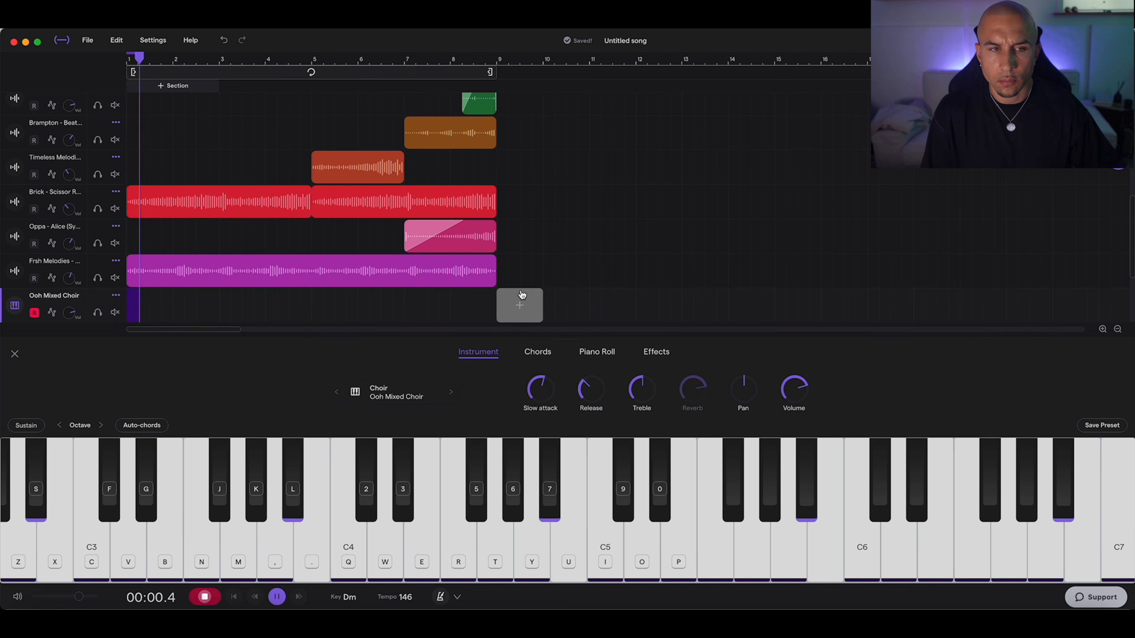
key("v")
key("n")
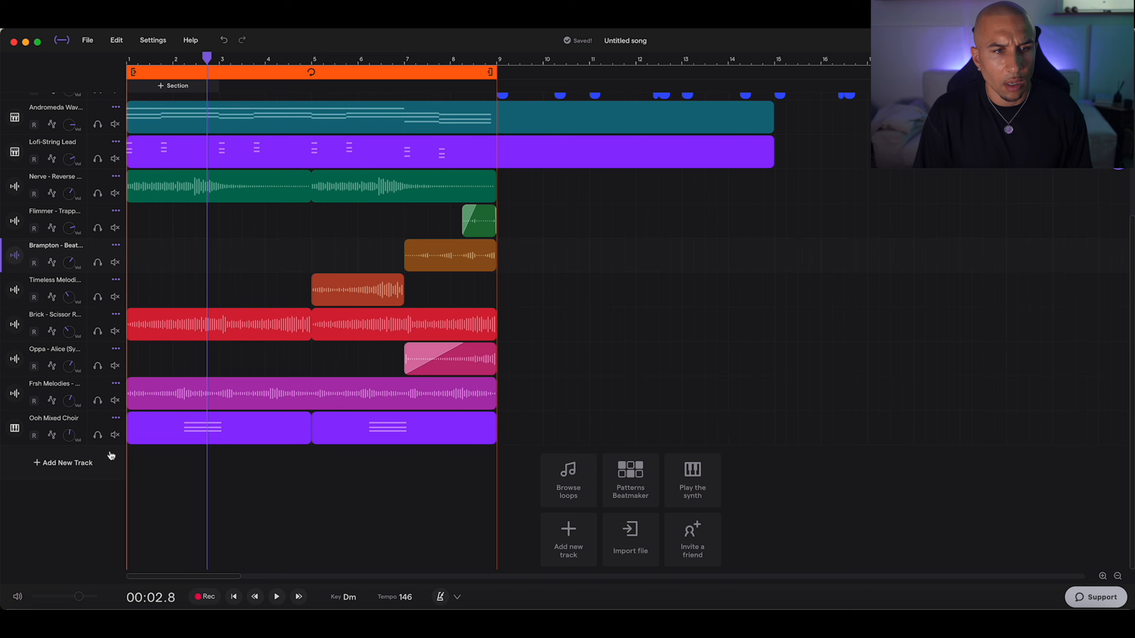
Step: Add a String Ensemble track and change its instrument to Cello - Pizzicato
left_click(98, 465)
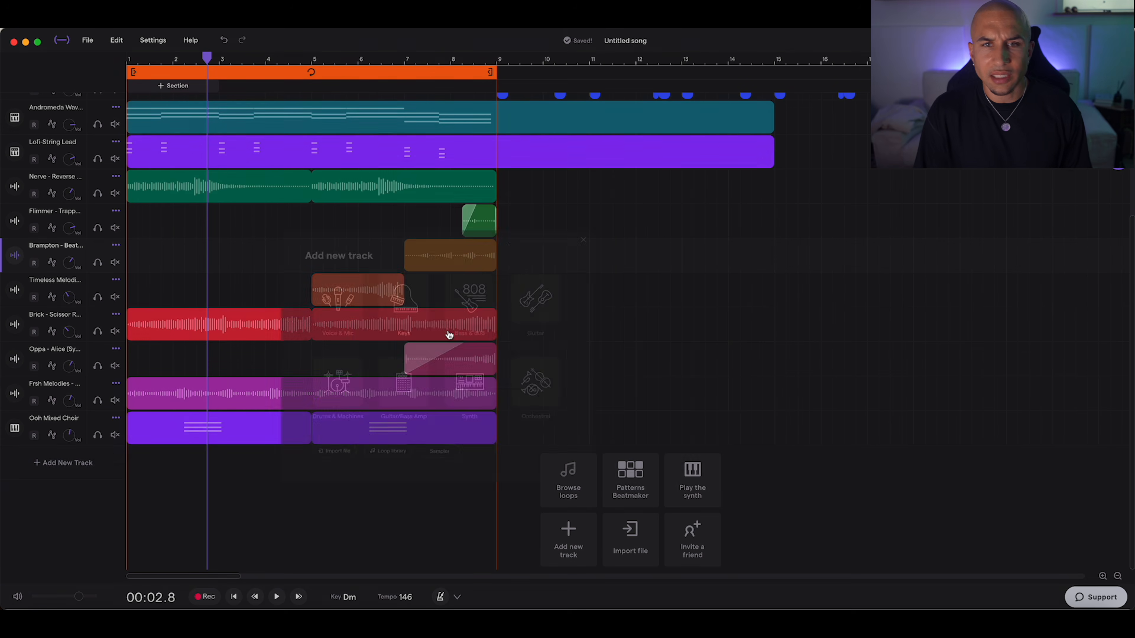
left_click(678, 367)
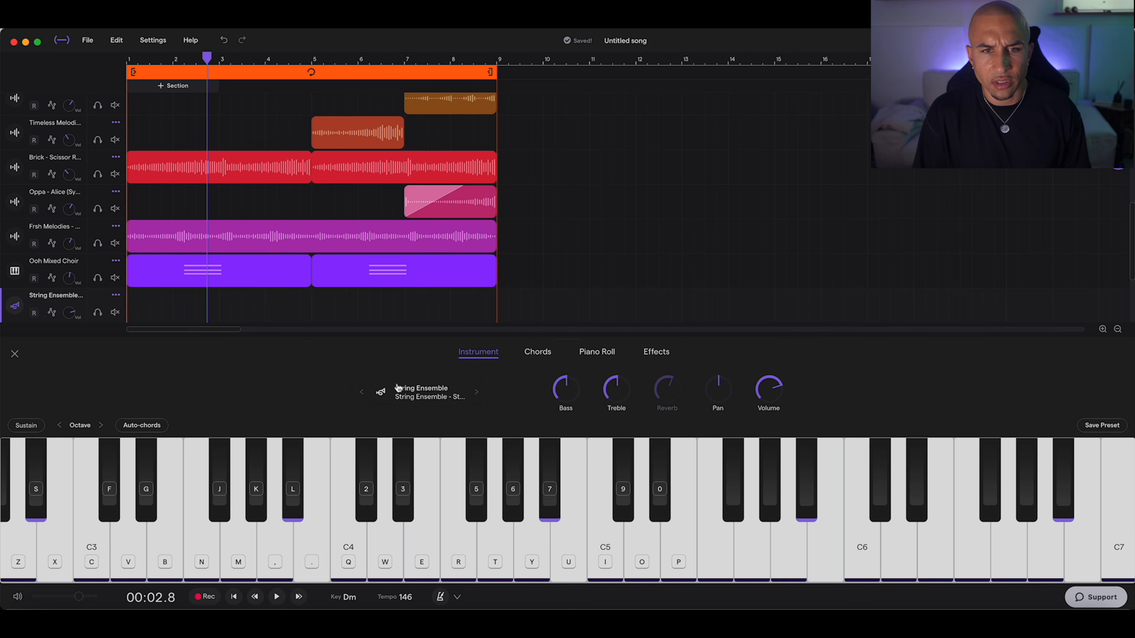
left_click(398, 388)
scroll(648, 284, "up", 2)
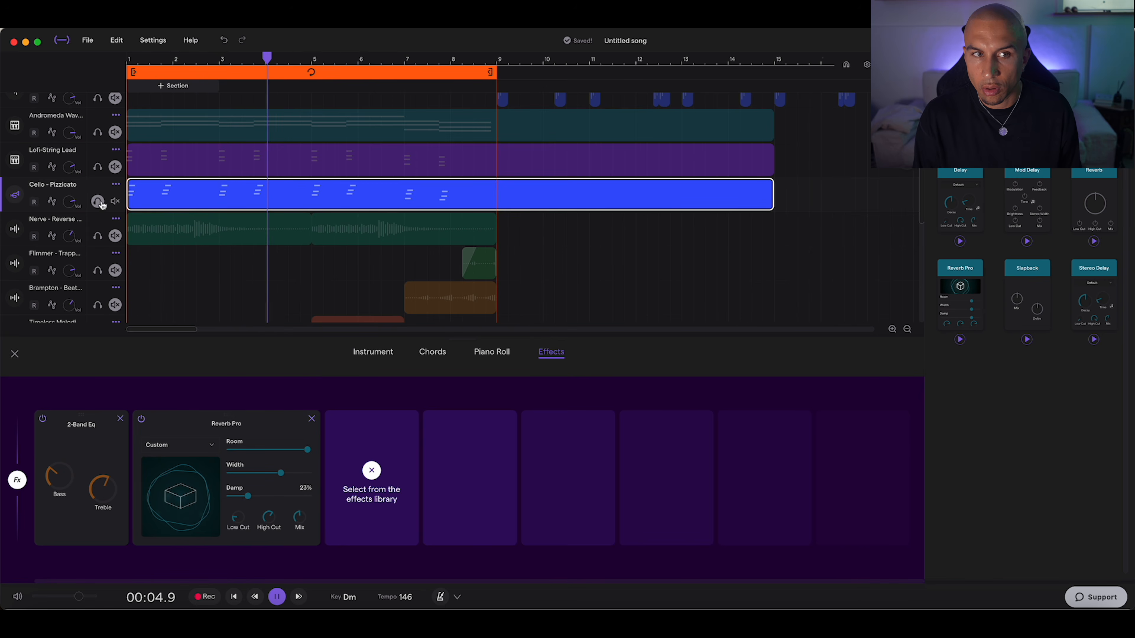
Step: Turn off solo on the Cello - Pizzicato track and compare it with the full mix from bar 1
left_click(102, 204)
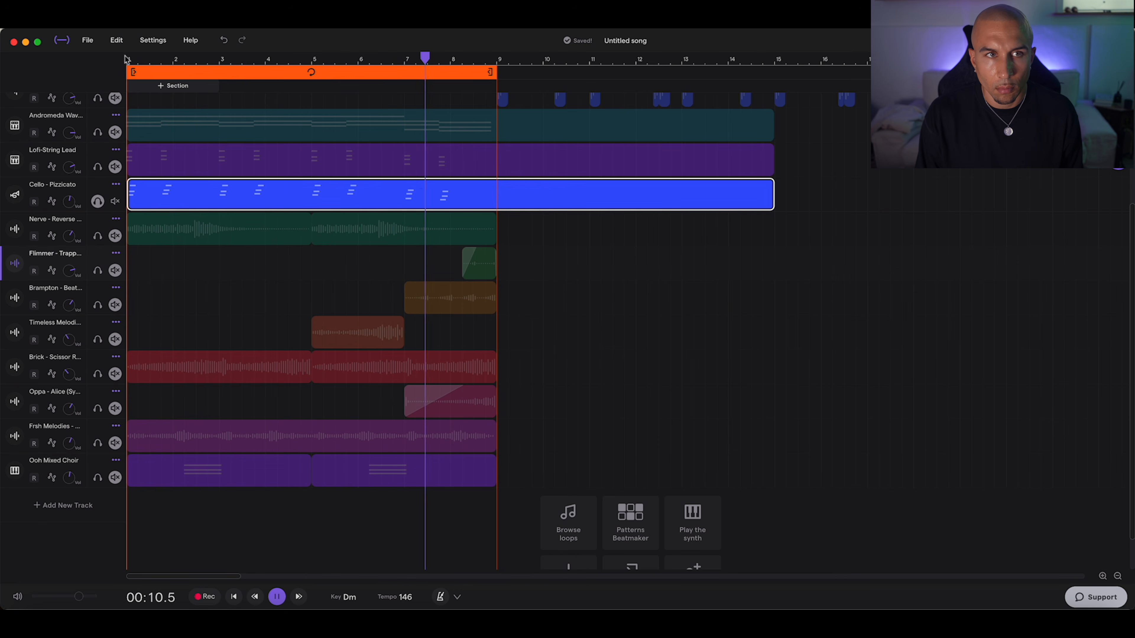
left_click(130, 59)
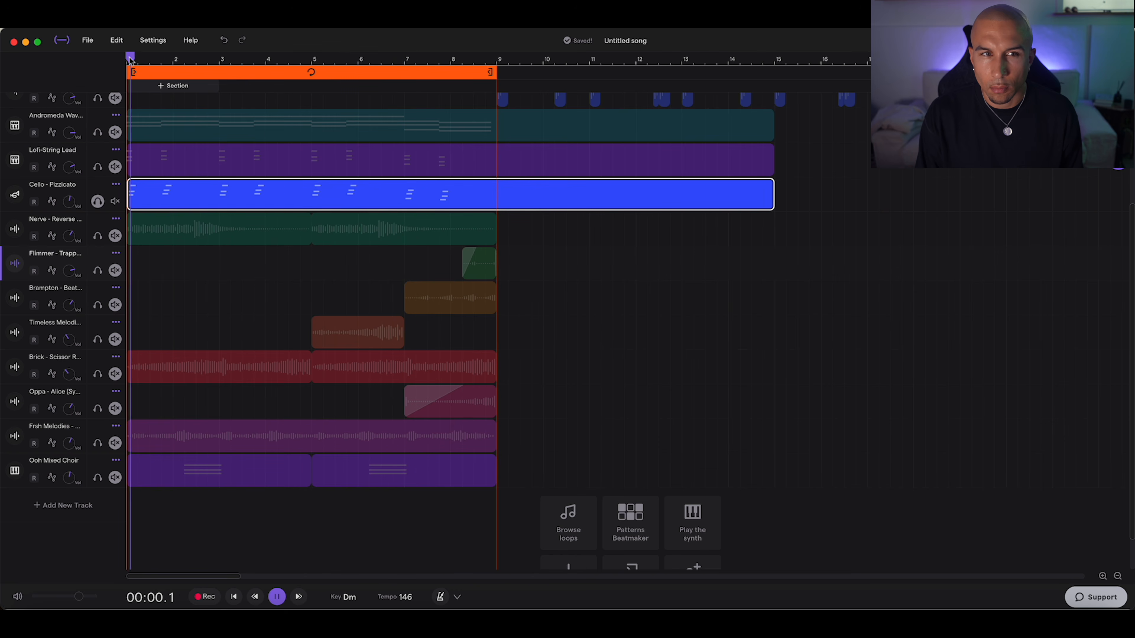
left_click(98, 201)
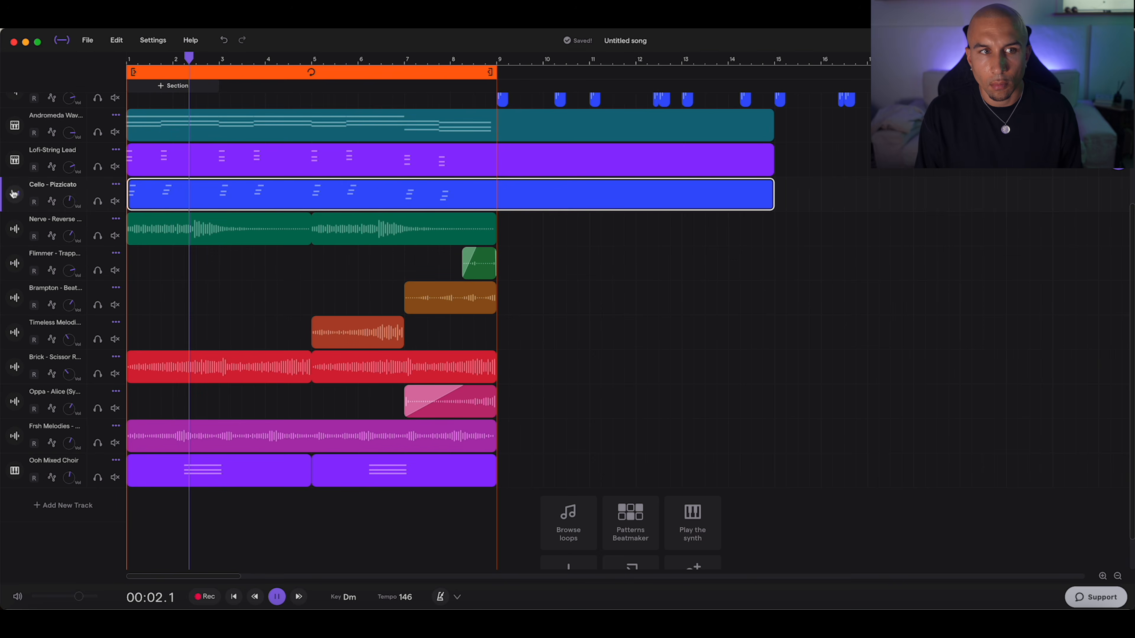
Step: Adjust the Reverb Pro mix on the Cello - Pizzicato track and set its Room to 87%
left_click(13, 193)
left_click(653, 353)
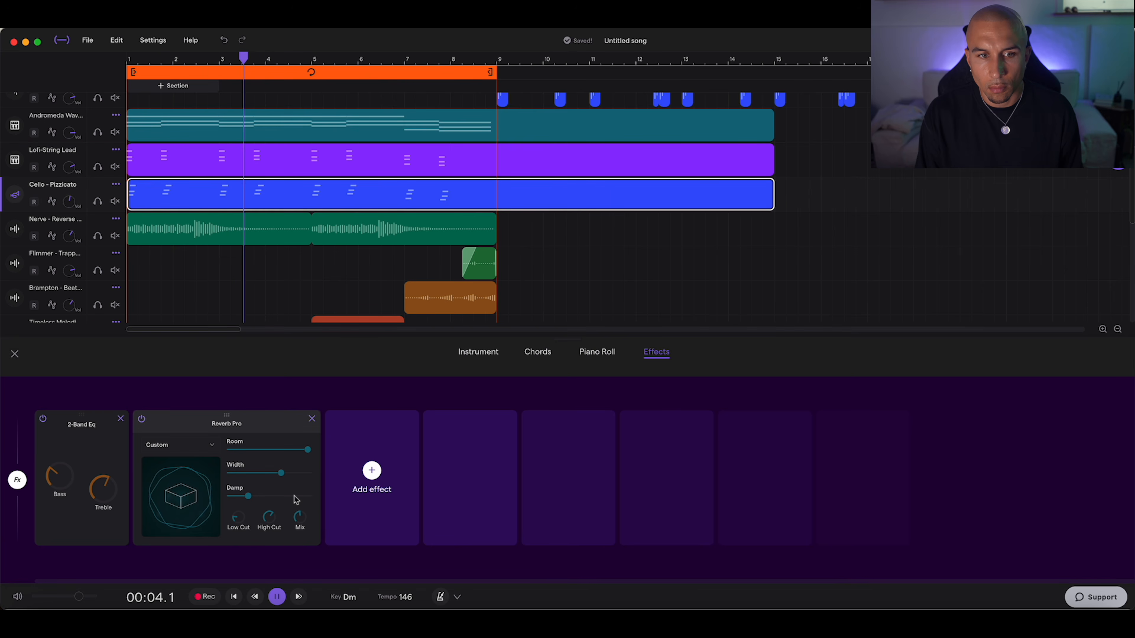
left_click_drag(296, 526, 299, 551)
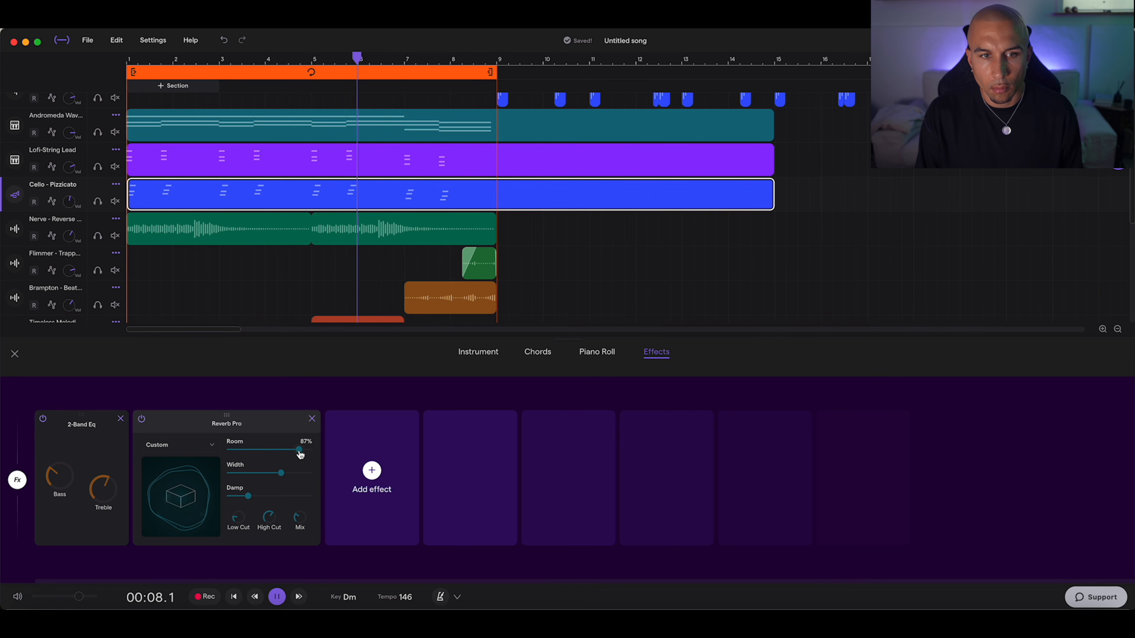
Step: Add a Visual EQ to the Cello - Pizzicato track and pull band 1 down to -20 dB at 63.8 Hz
left_click(473, 359)
left_click(649, 357)
left_click(1118, 160)
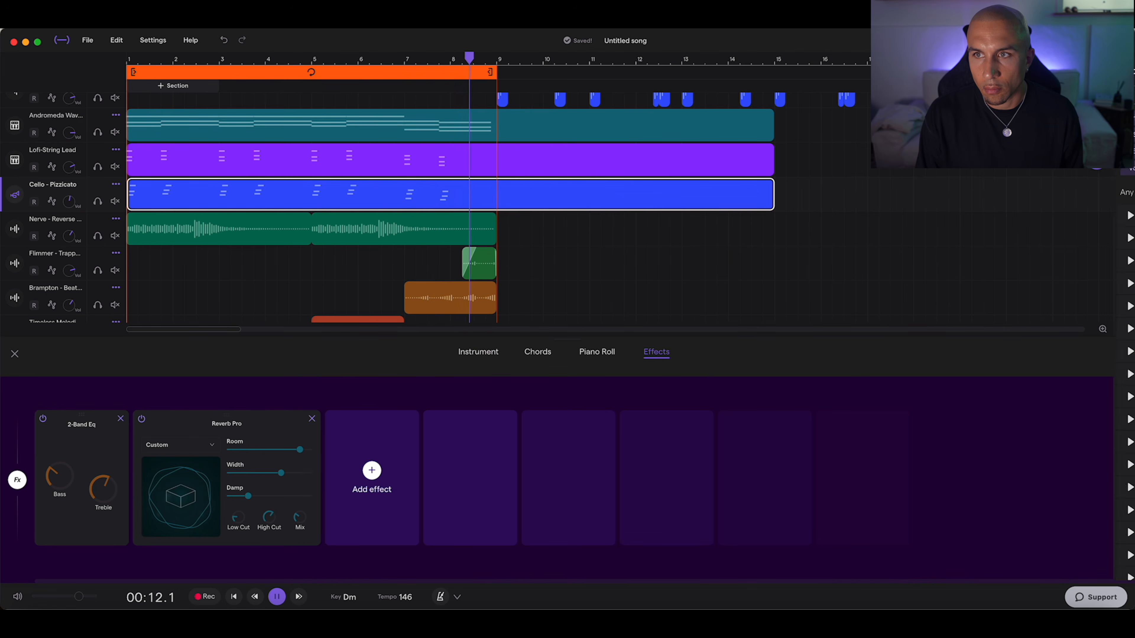
left_click(902, 168)
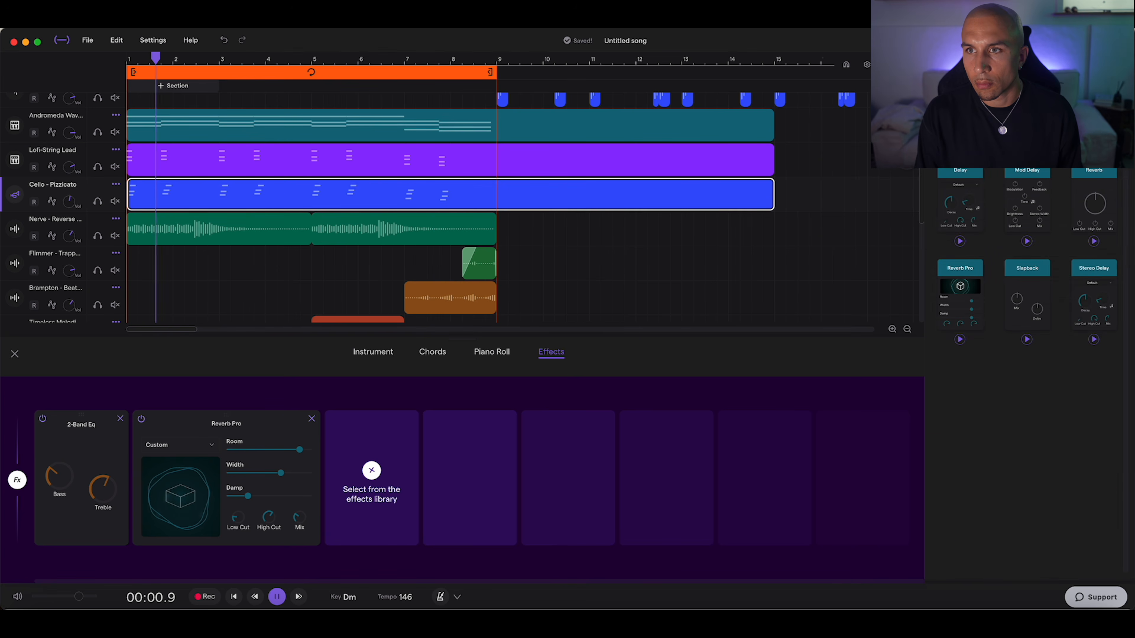
left_click(955, 145)
left_click(1020, 146)
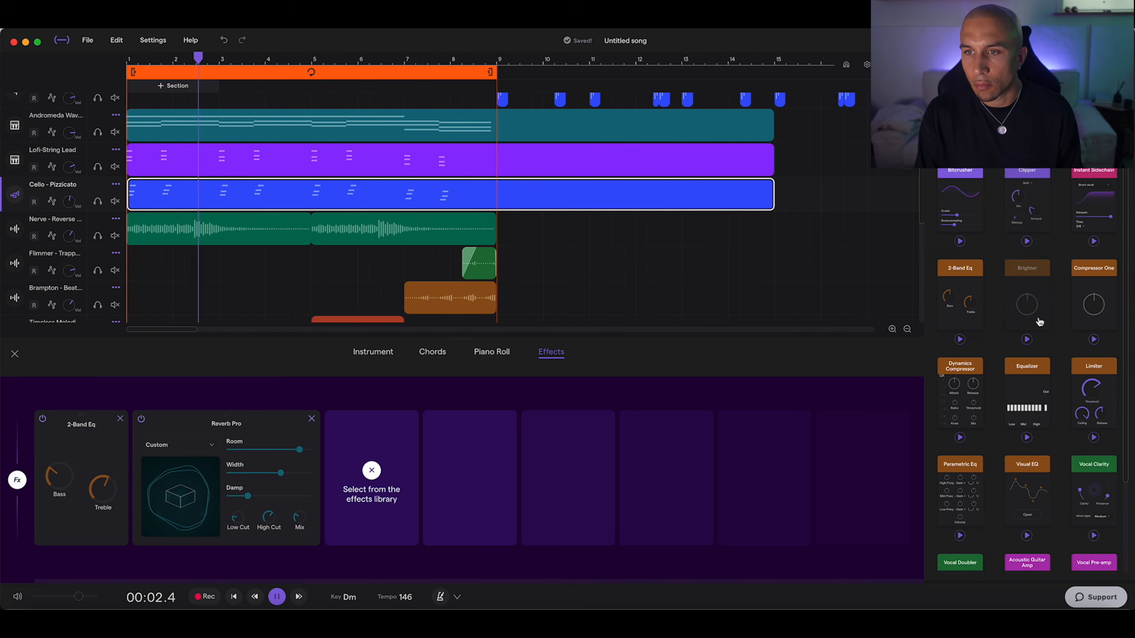
left_click(1021, 499)
left_click(369, 523)
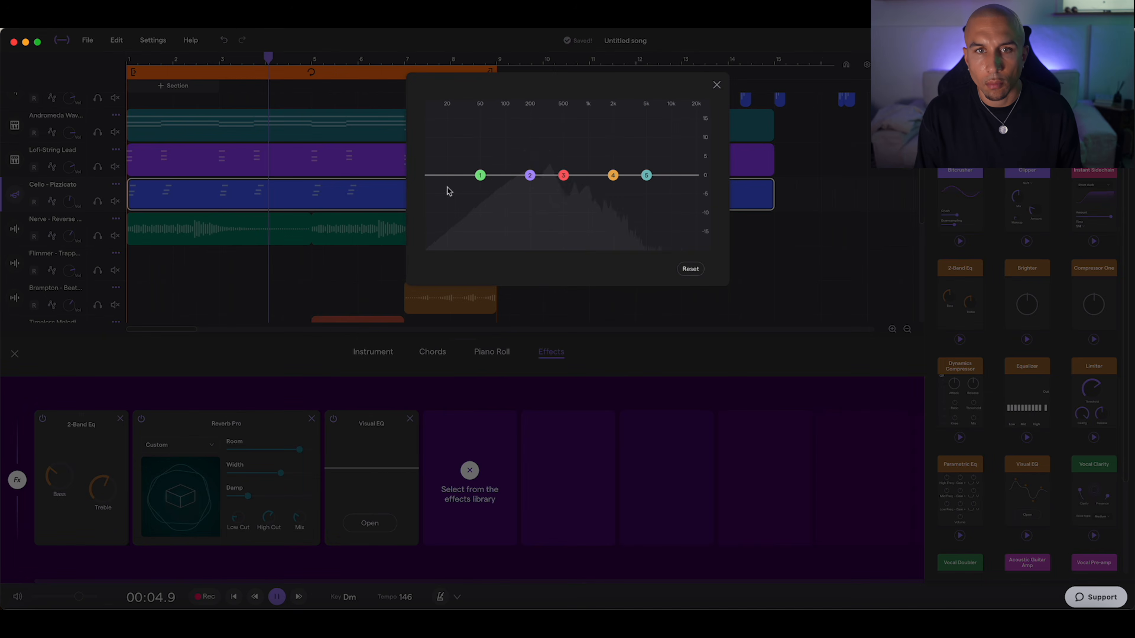
left_click_drag(486, 178, 486, 248)
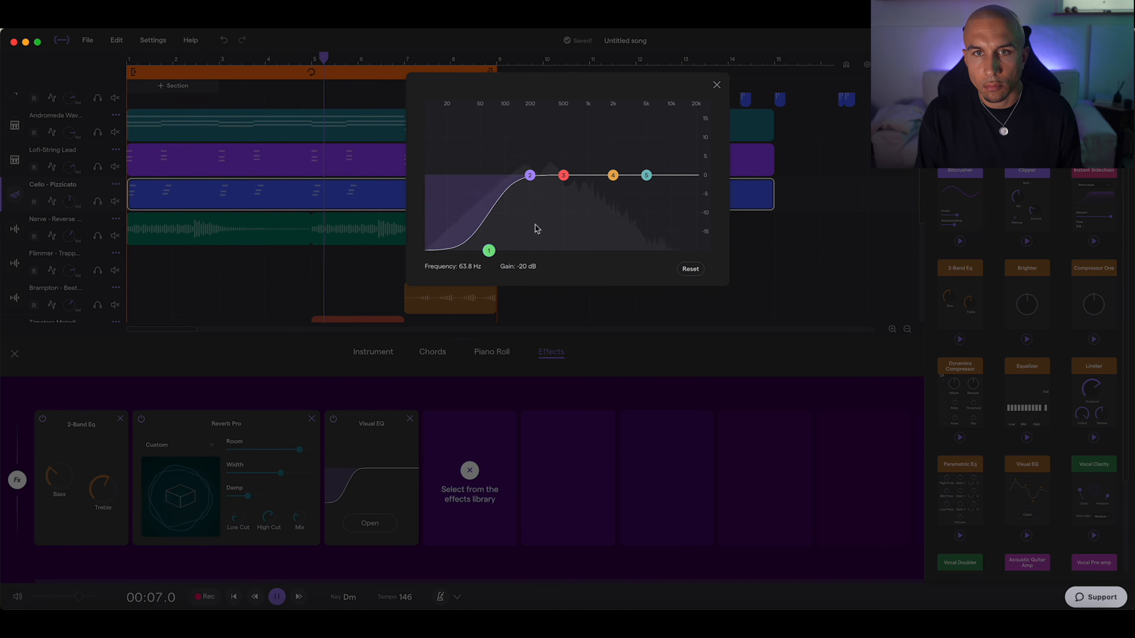
left_click(717, 85)
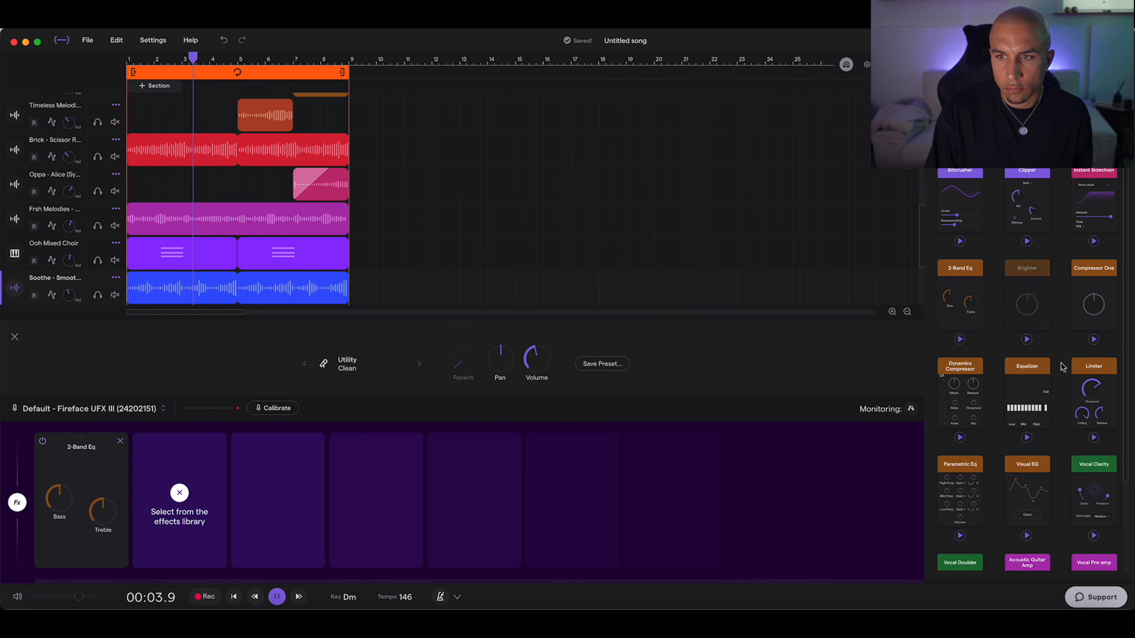
Step: Add a Visual EQ to the Soothe track and cut its low end with bands 1 and 2
left_click(192, 545)
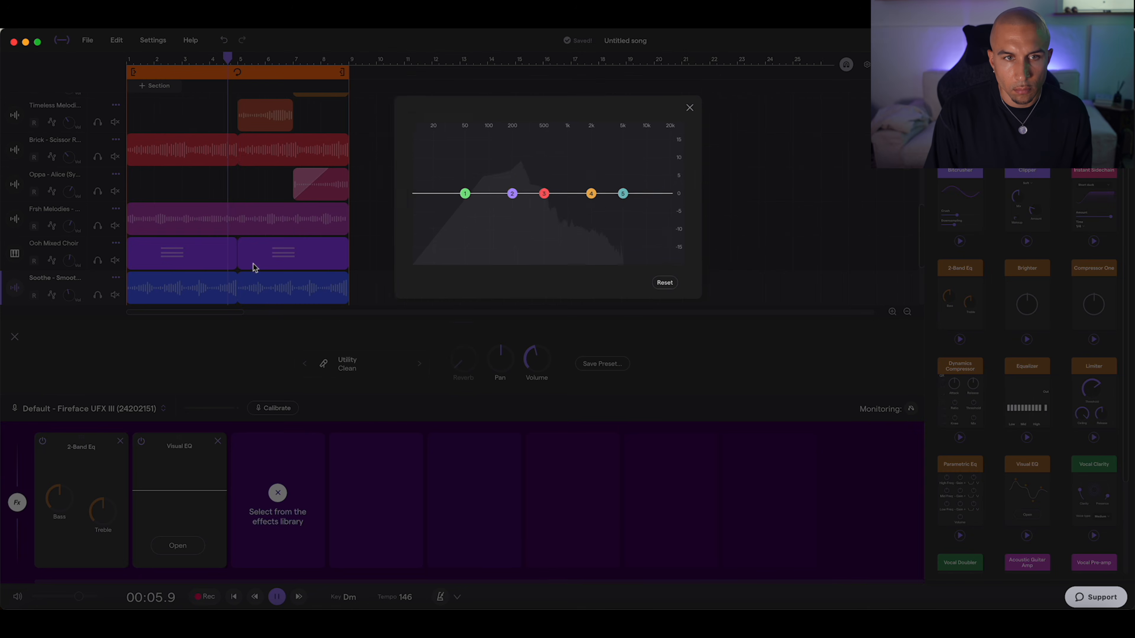
left_click_drag(489, 178, 494, 262)
left_click_drag(529, 175, 522, 190)
left_click(717, 82)
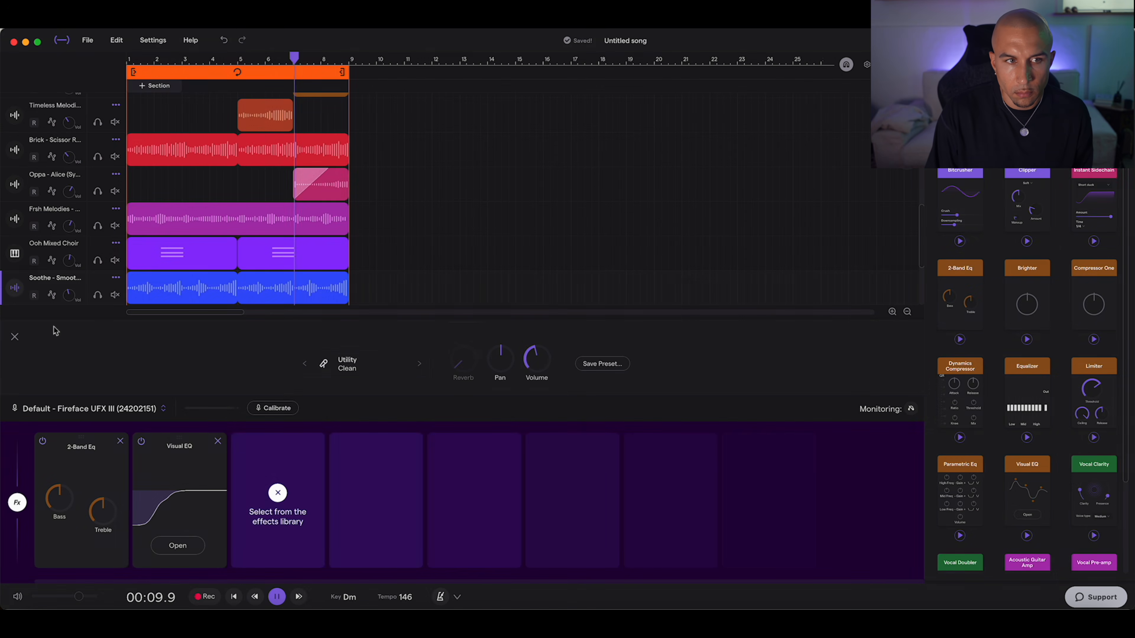
left_click(15, 337)
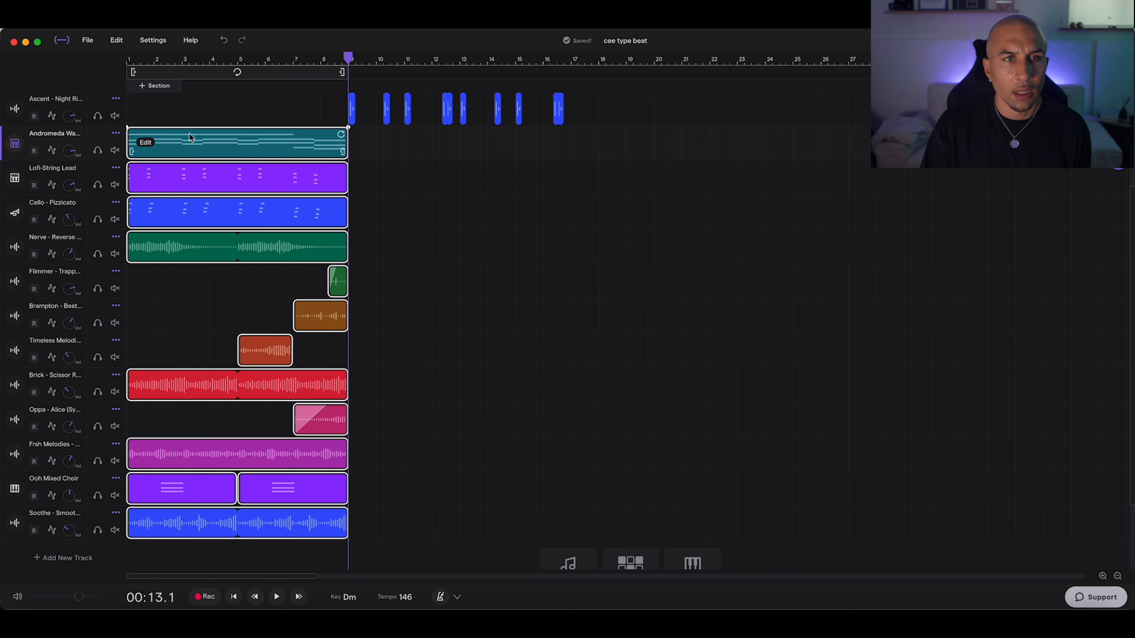
Step: Copy the melody clips from bars 1–9 to bars 9–17 and play them with the loop region over bars 9–17
left_click_drag(309, 155, 531, 155)
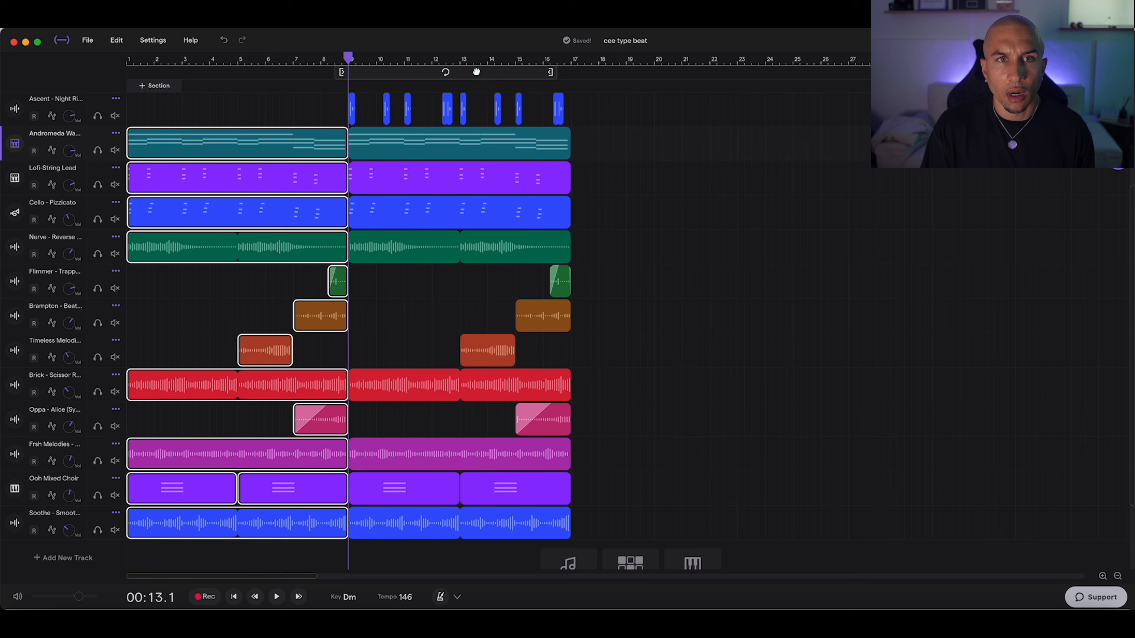
scroll(489, 175, "up", 5)
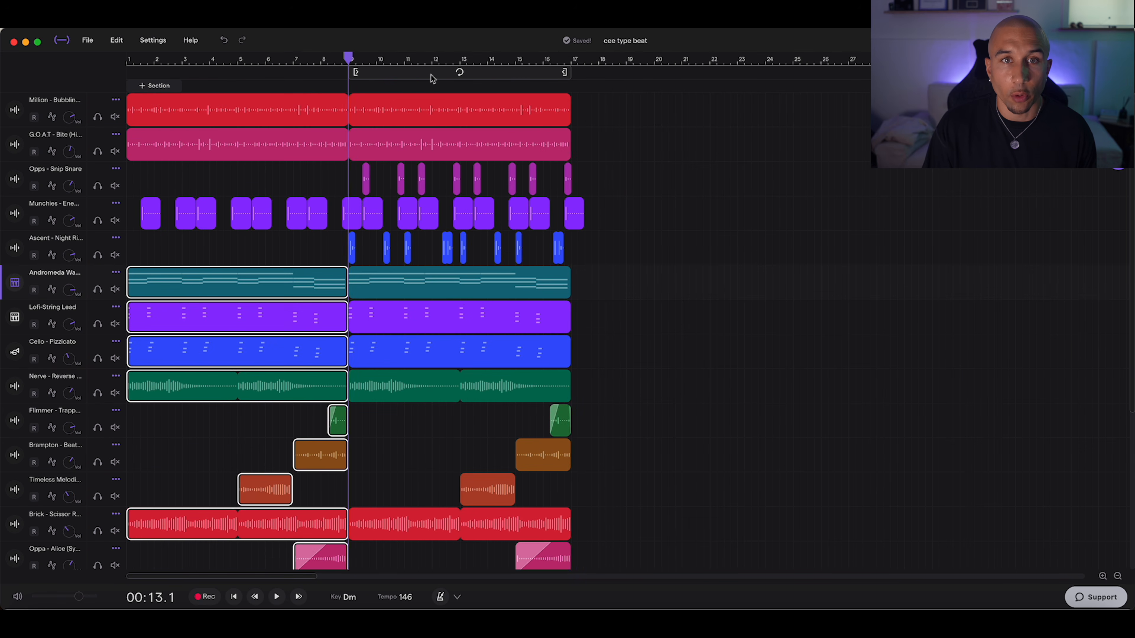
left_click(430, 77)
key("space")
scroll(388, 384, "down", 5)
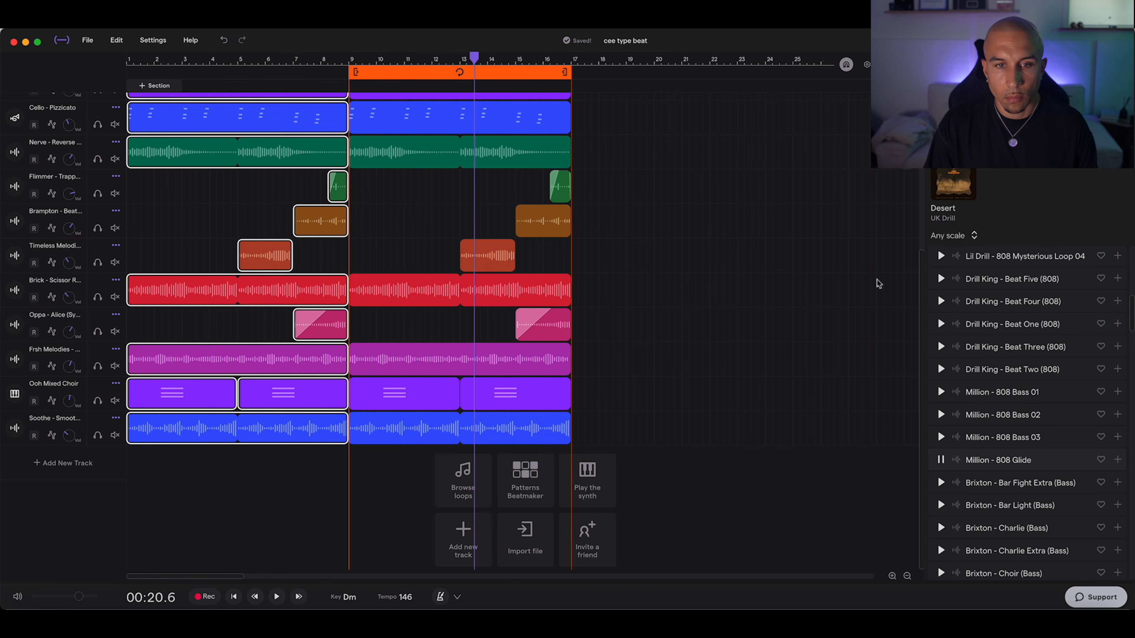
Step: Add the Million - 808 Glide loop on a new track at bar 9 and shorten its clip
left_click_drag(979, 458, 368, 467)
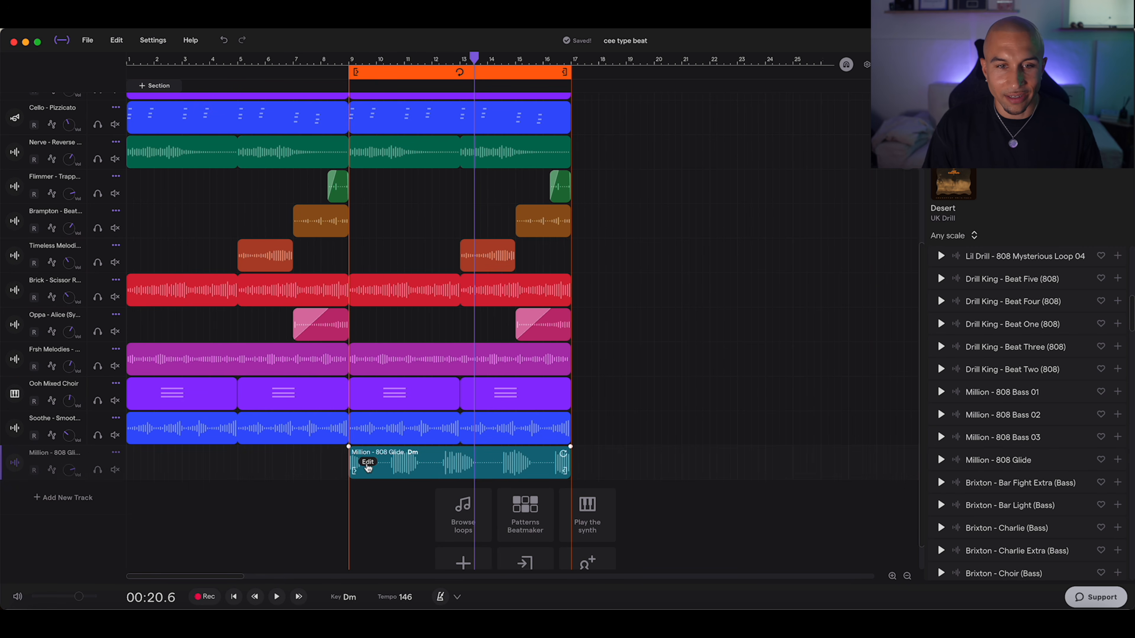
left_click(892, 577)
left_click_drag(678, 455, 419, 455)
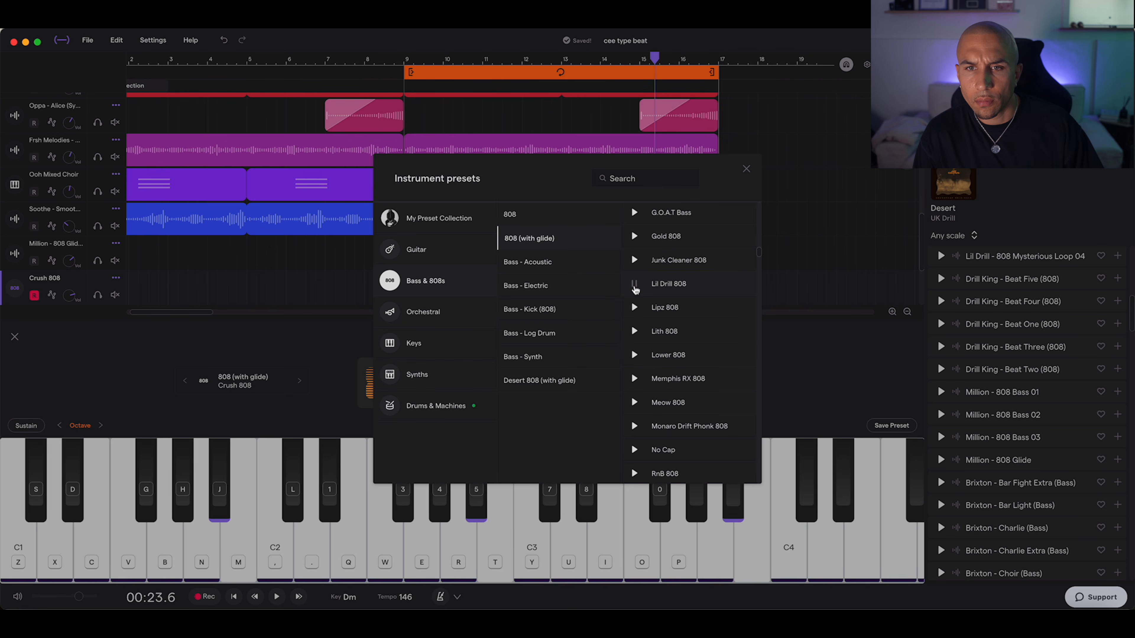
Step: Set the new 808 track's preset to Lil Drill 808 and add a D1 note at bar 13 in its pattern
left_click(697, 291)
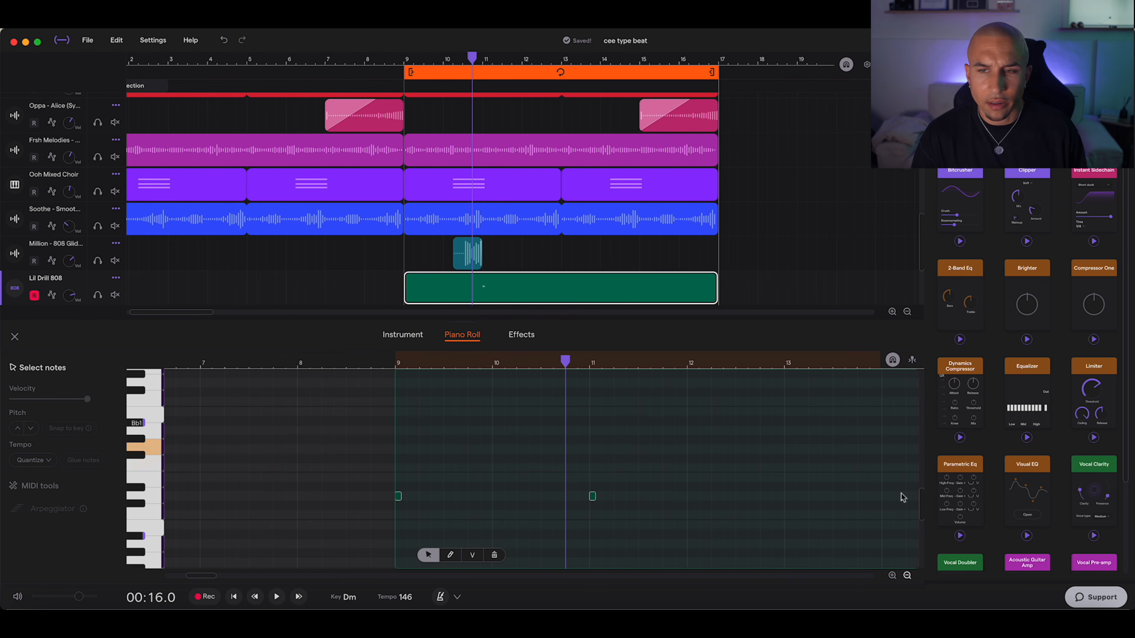
left_click(907, 575)
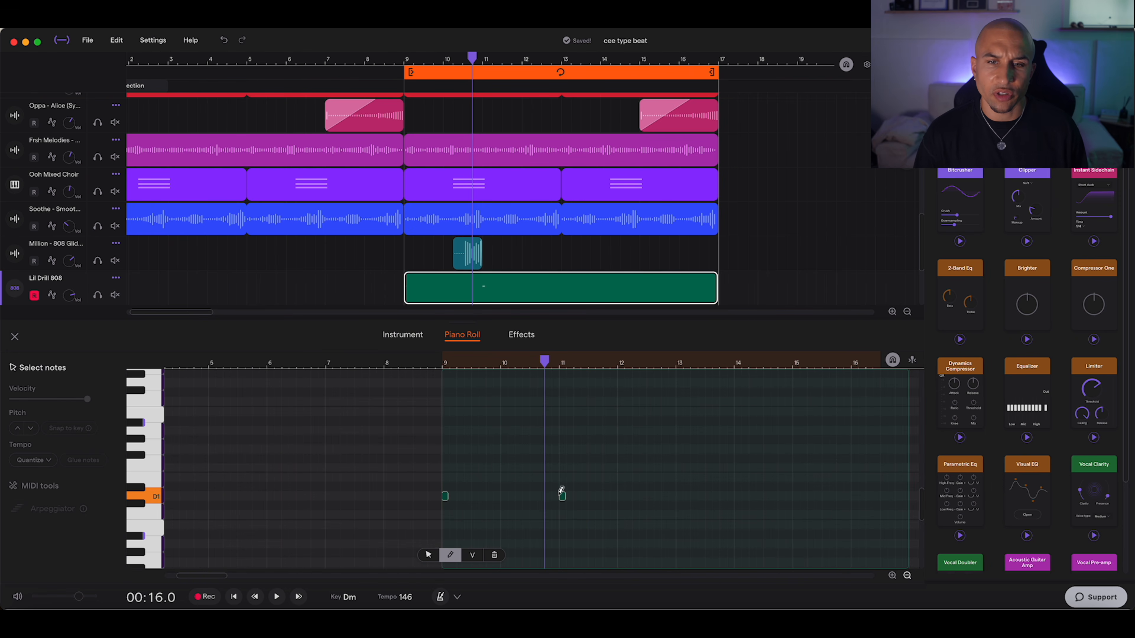
left_click(562, 497)
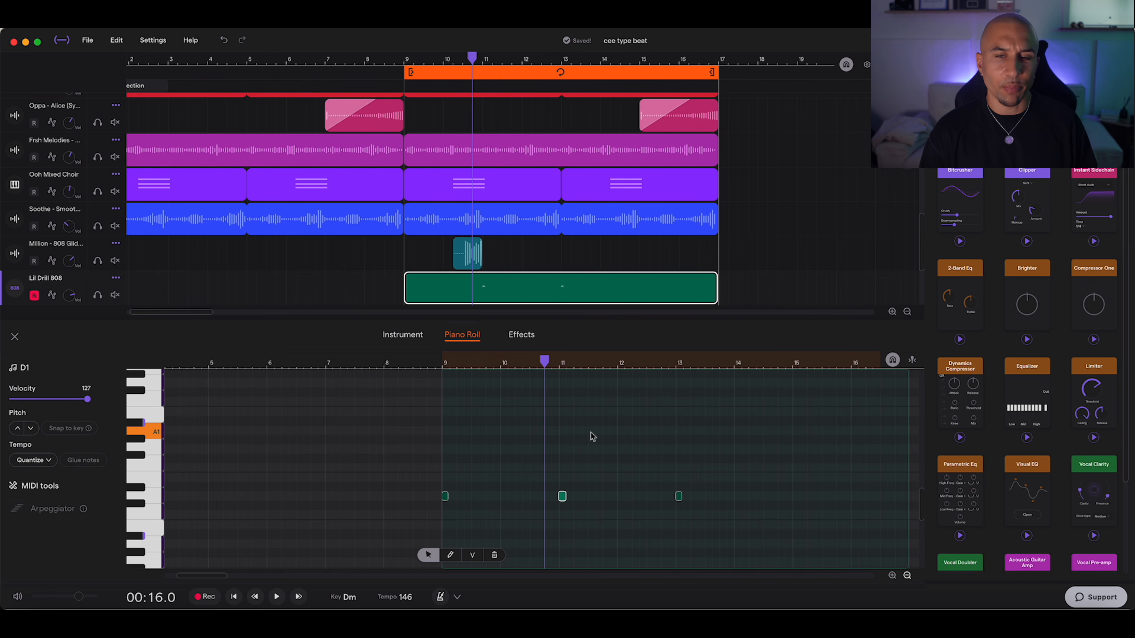
Step: Play the 808 pattern from just before bar 9 and adjust the Lil Drill 808 instrument's Attack
left_click(437, 363)
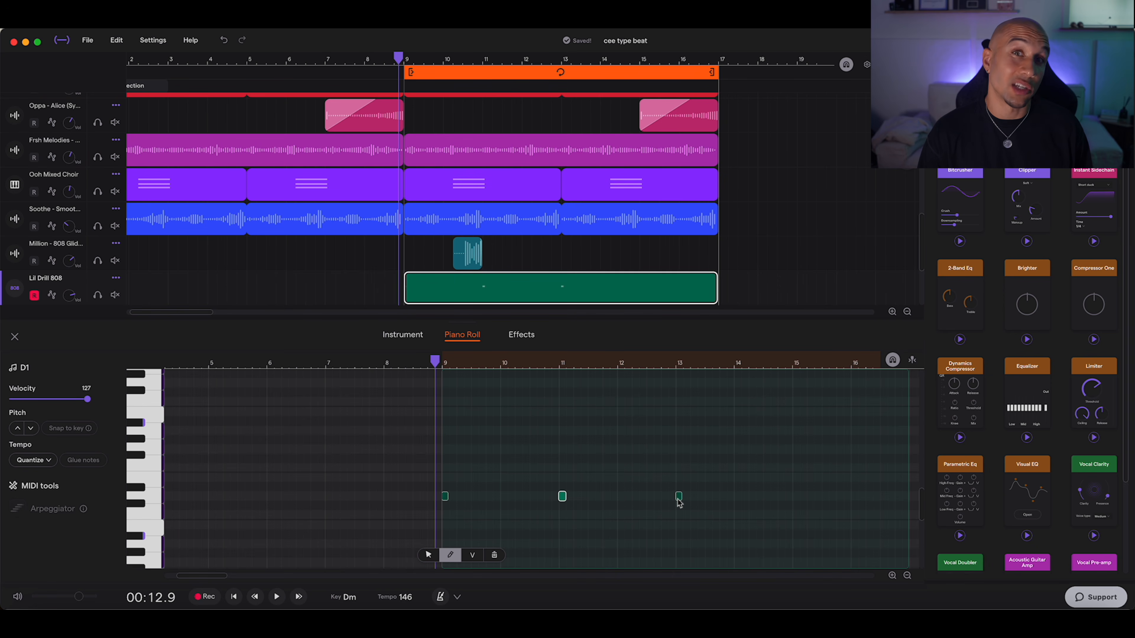
key("space")
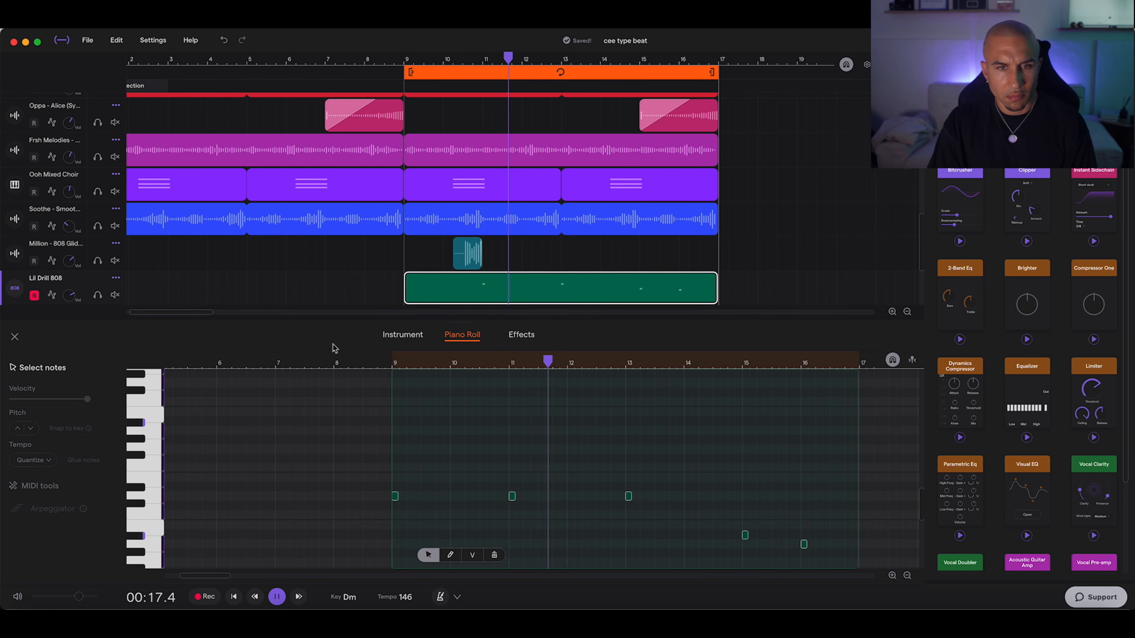
left_click(402, 335)
left_click_drag(598, 375, 599, 387)
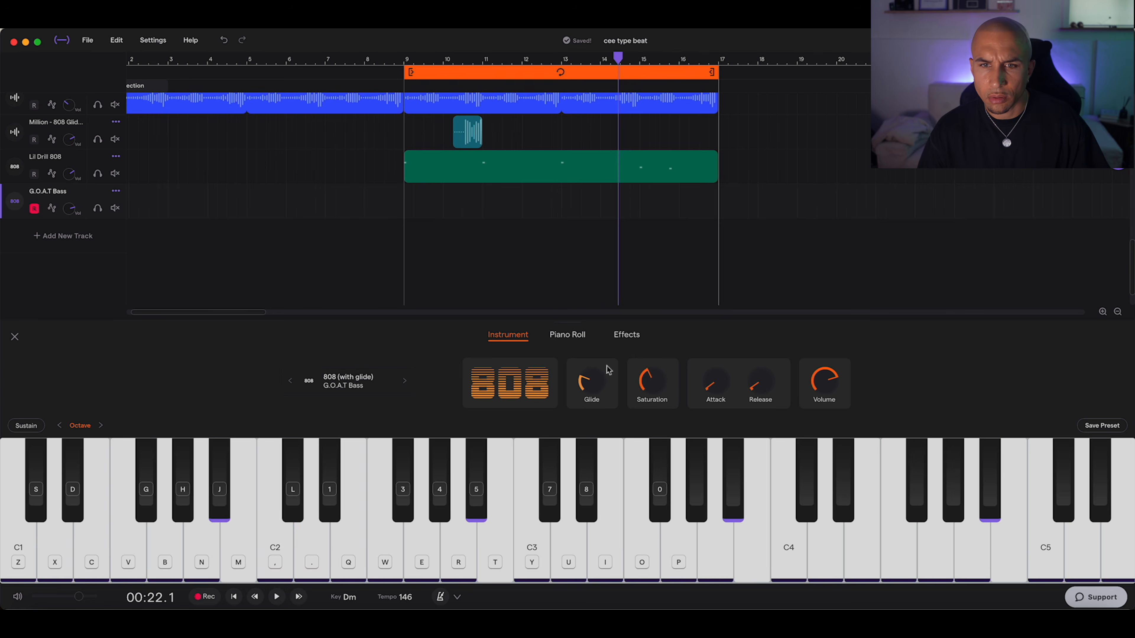
Step: Play a short bass phrase with C2 notes and octave jumps between D1 and D2
key("comma")
key("comma")
key("x")
key("period")
key("x")
key("x")
key("period")
key("x")
key("space")
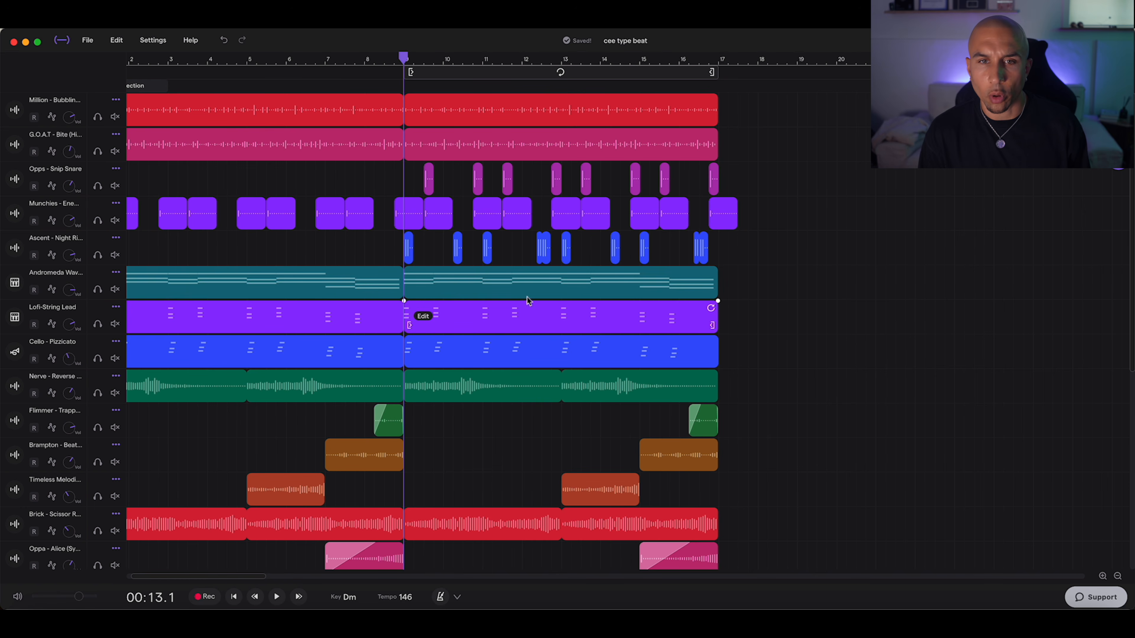
Step: Move the loop region to bars 17–25, turn looping on, and copy the Andromeda clip to bar 17
left_click_drag(508, 78, 719, 76)
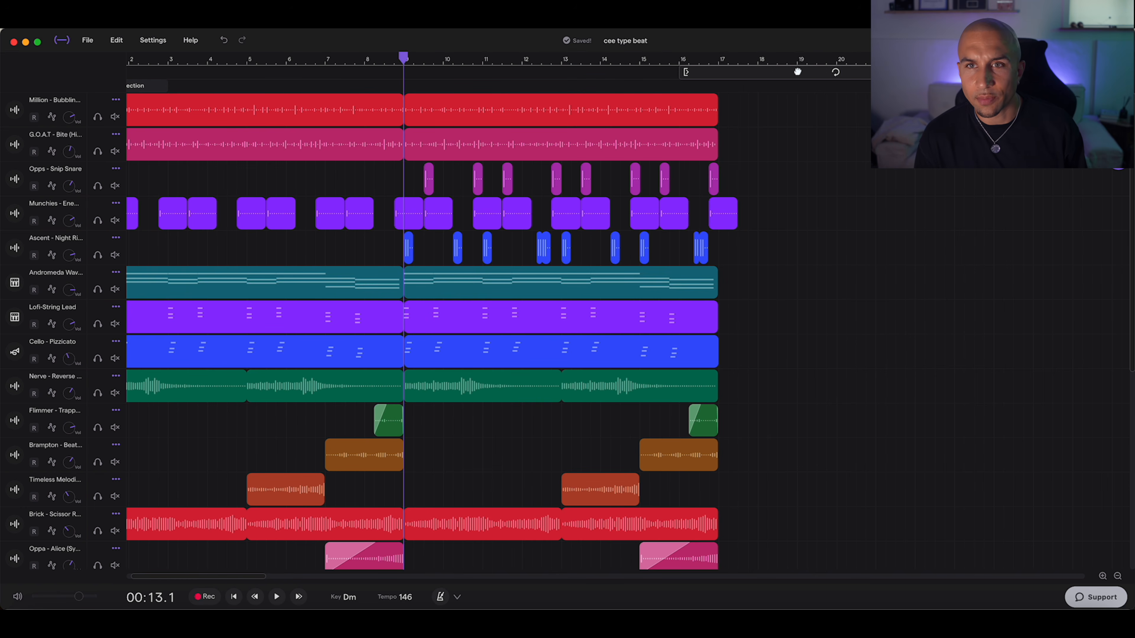
left_click(817, 73)
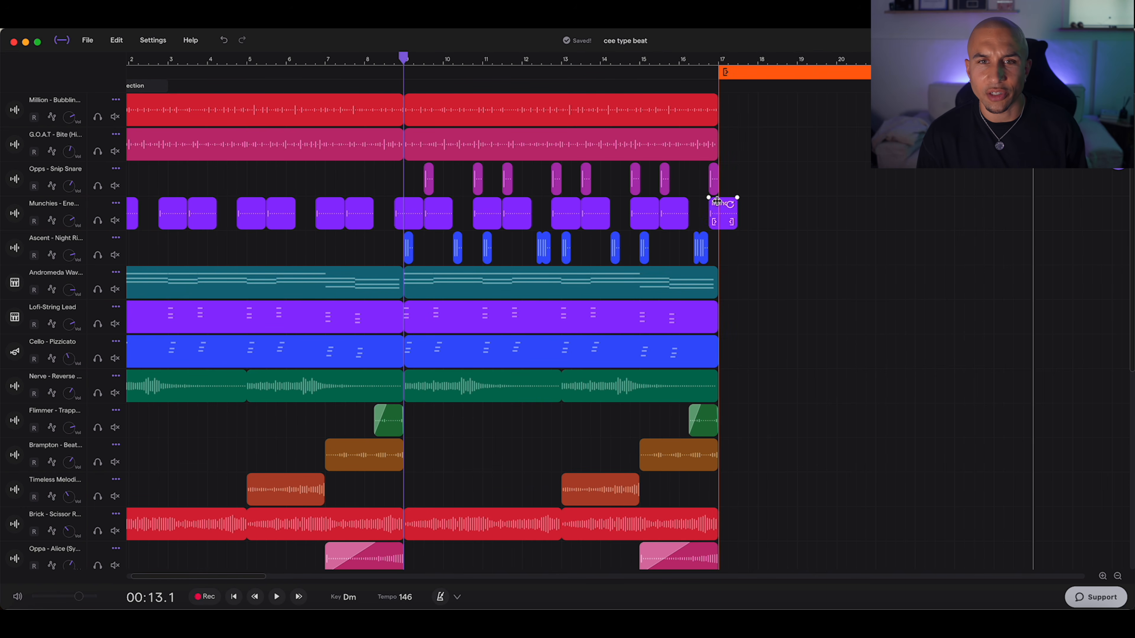
left_click_drag(511, 274, 798, 283)
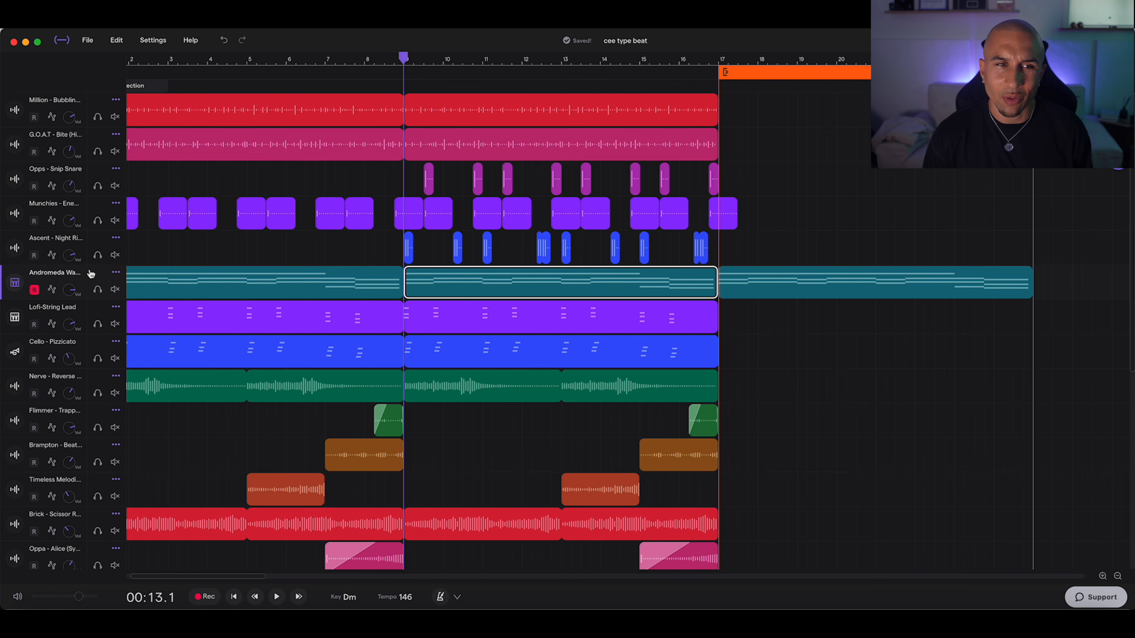
Step: Duplicate the Andromeda track, delete the duplicate's clips before bar 17, and keep the bar 17 clip only on the duplicate
left_click(116, 272)
left_click(150, 308)
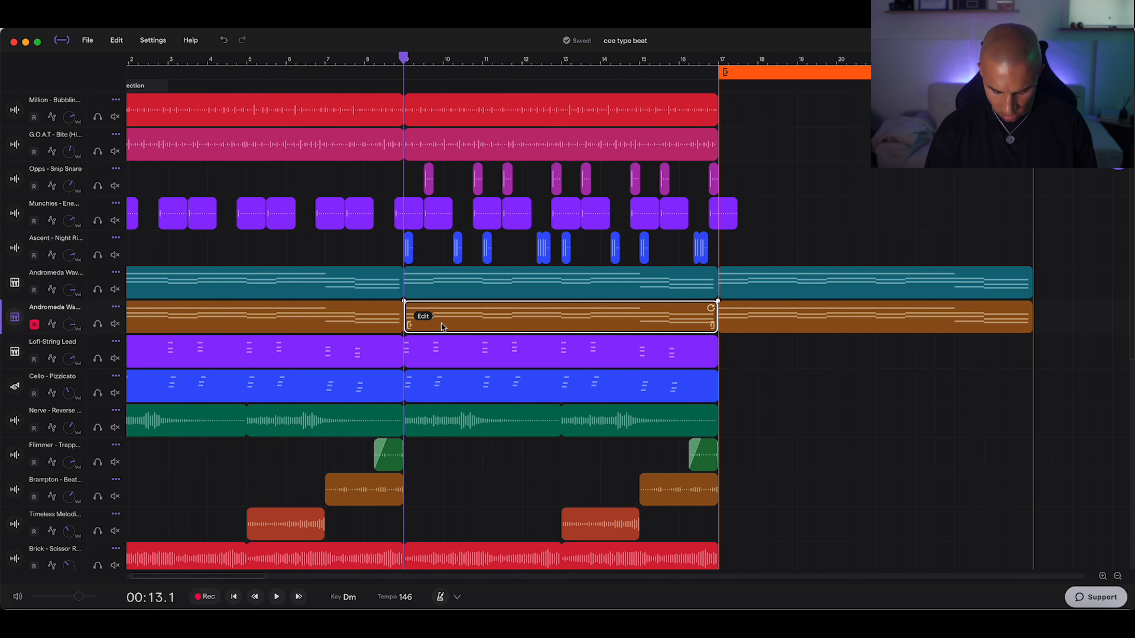
key("BackSpace")
left_click(285, 311)
key("BackSpace")
left_click(796, 261)
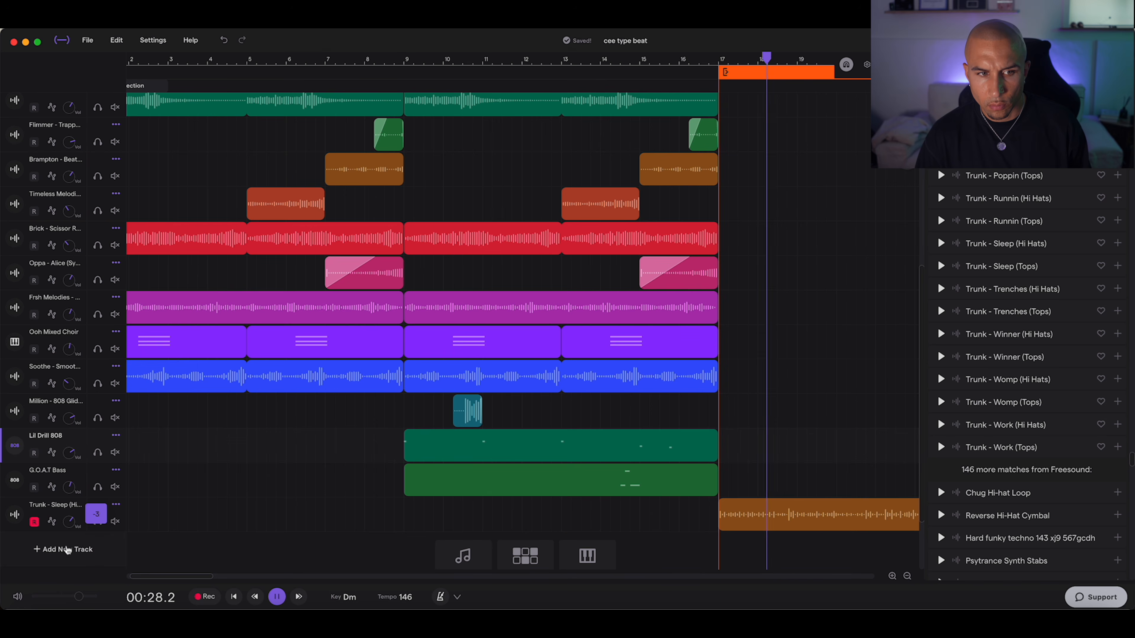
Step: Move the Trunk - Sleep (Hi Hats) track directly below the G.O.A.T - Bite (Hi Hats) track
left_click(907, 577)
left_click(907, 576)
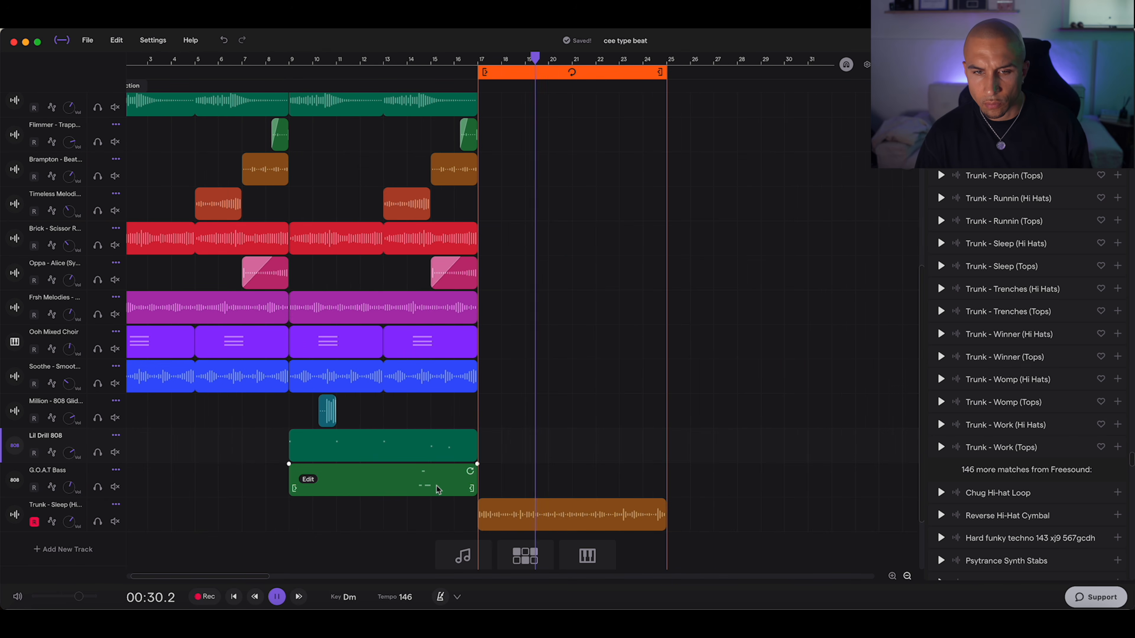
left_click_drag(57, 507, 33, 105)
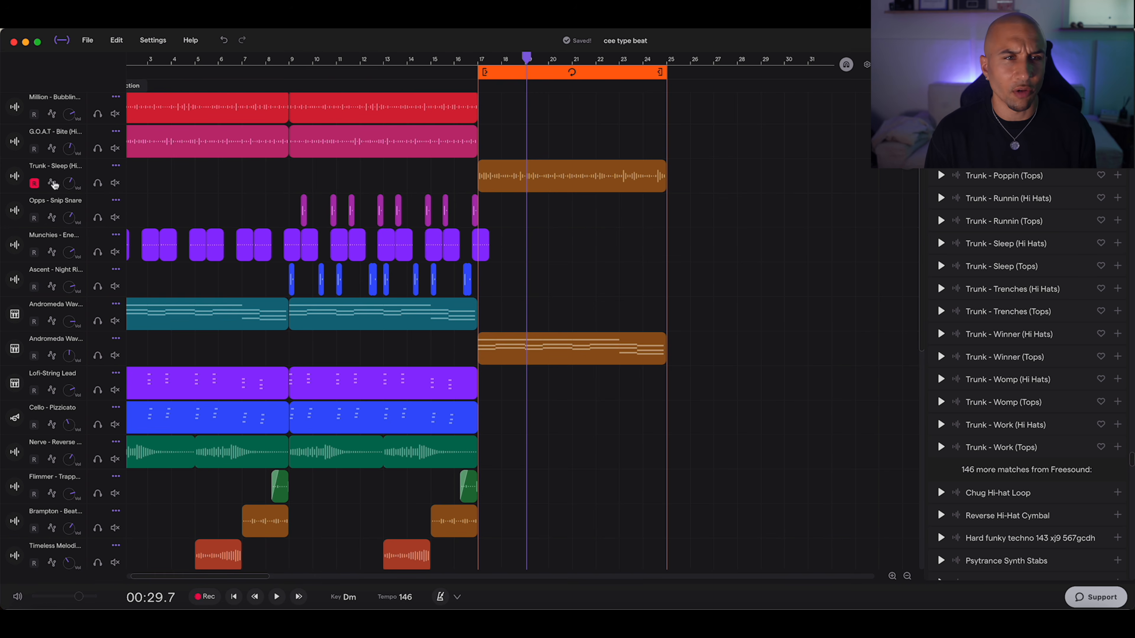
scroll(580, 184, "down", 1)
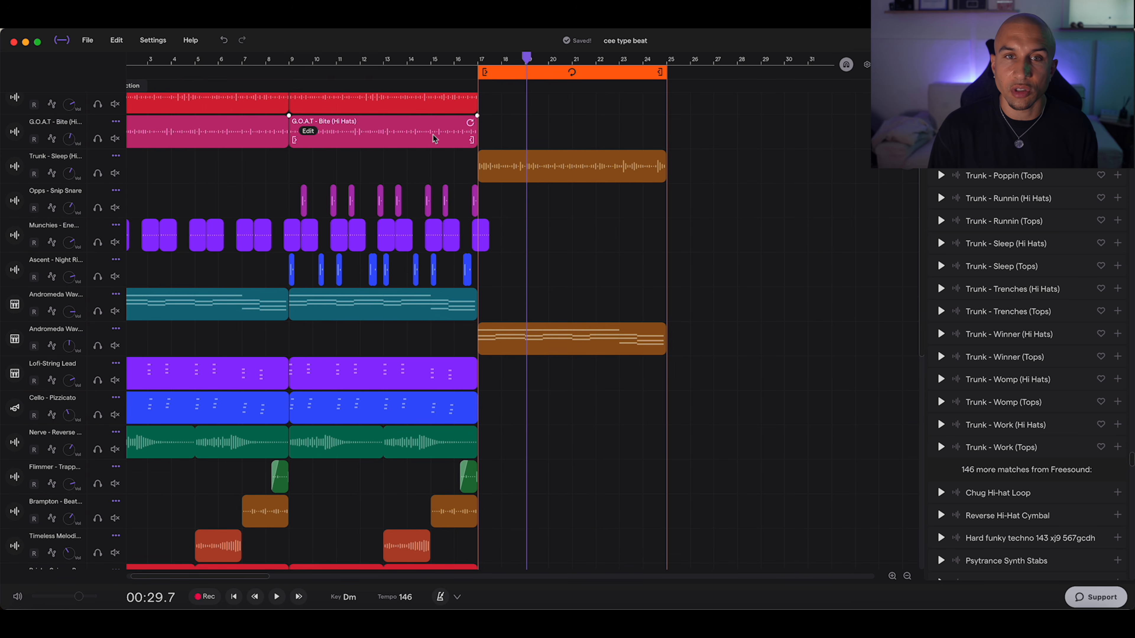
scroll(577, 264, "down", 10)
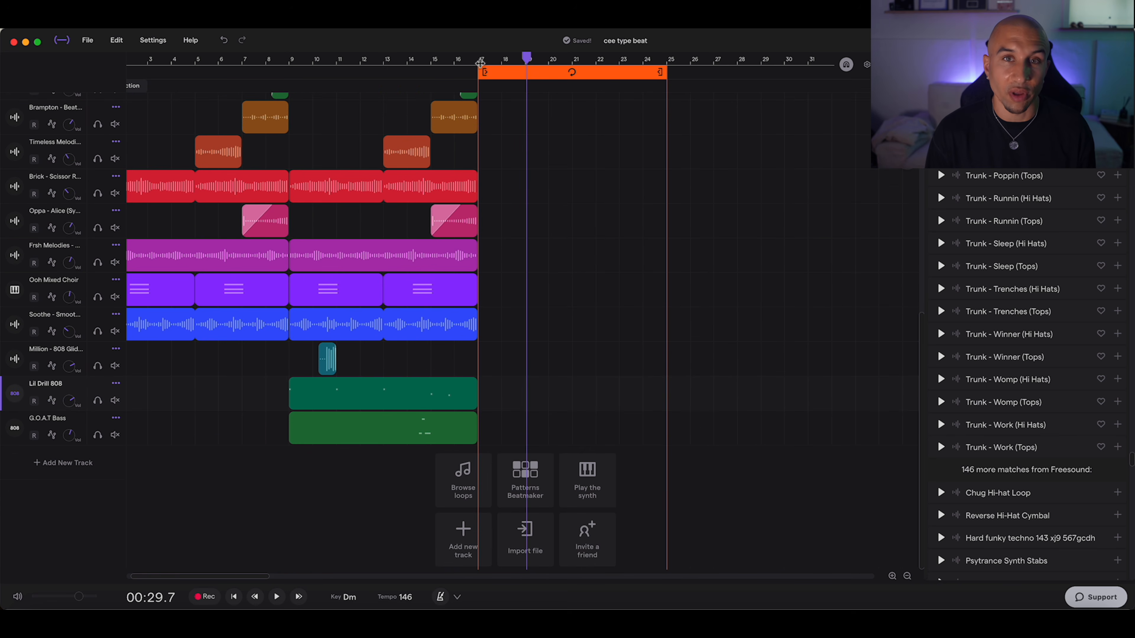
Step: Record a Driller Bass line from bar 17 using D1, A#1 and G1, and add another automation lane to that track
left_click(482, 63)
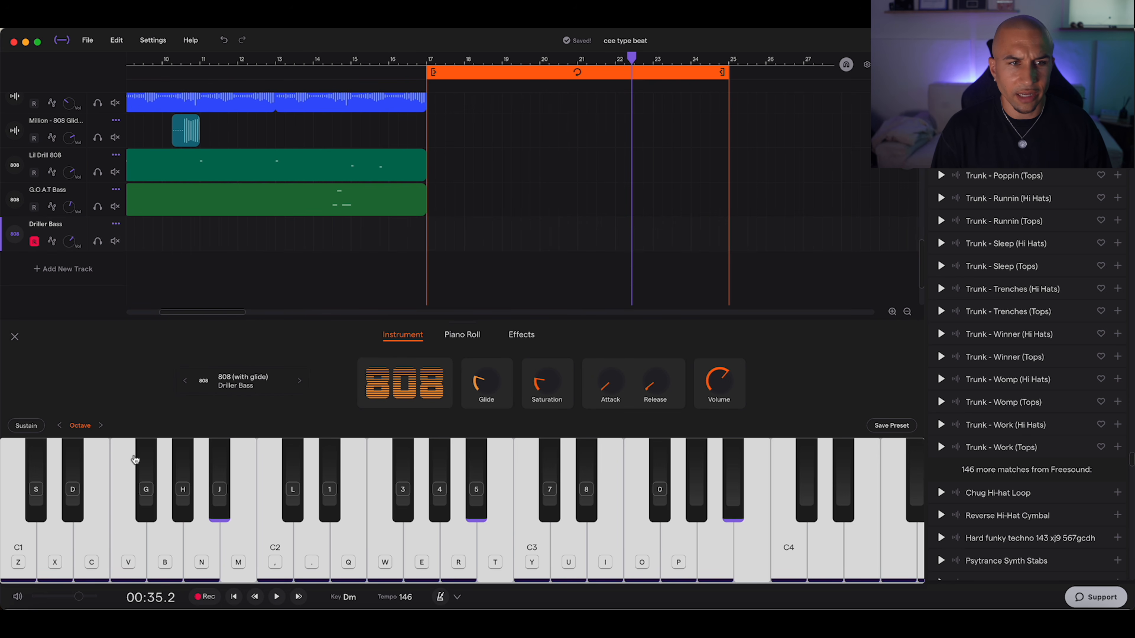
key("m")
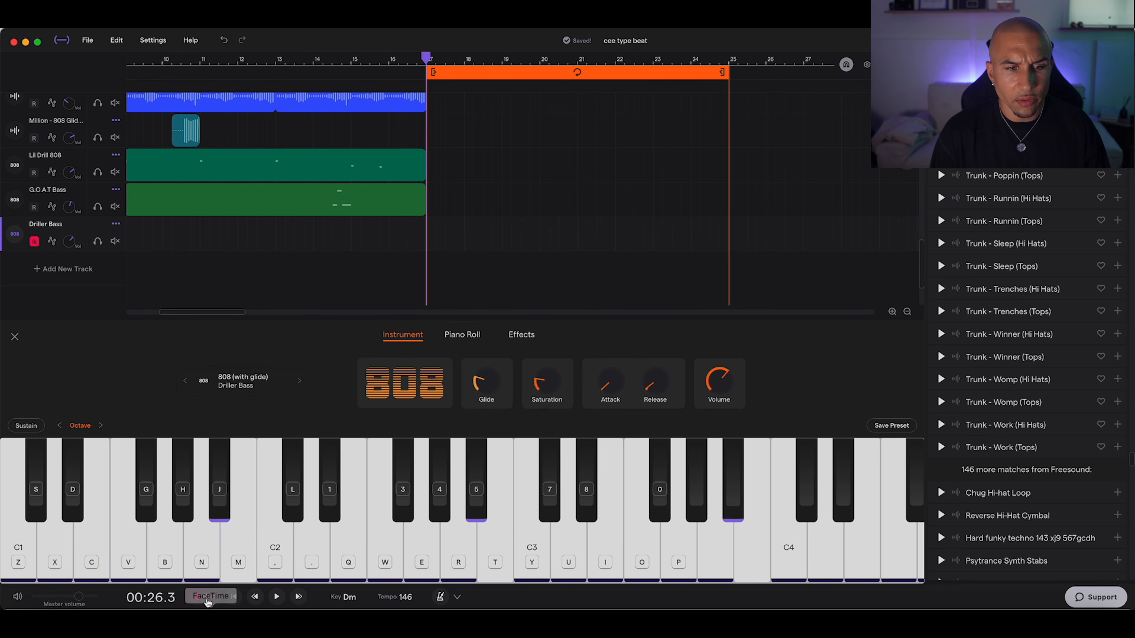
left_click(206, 597)
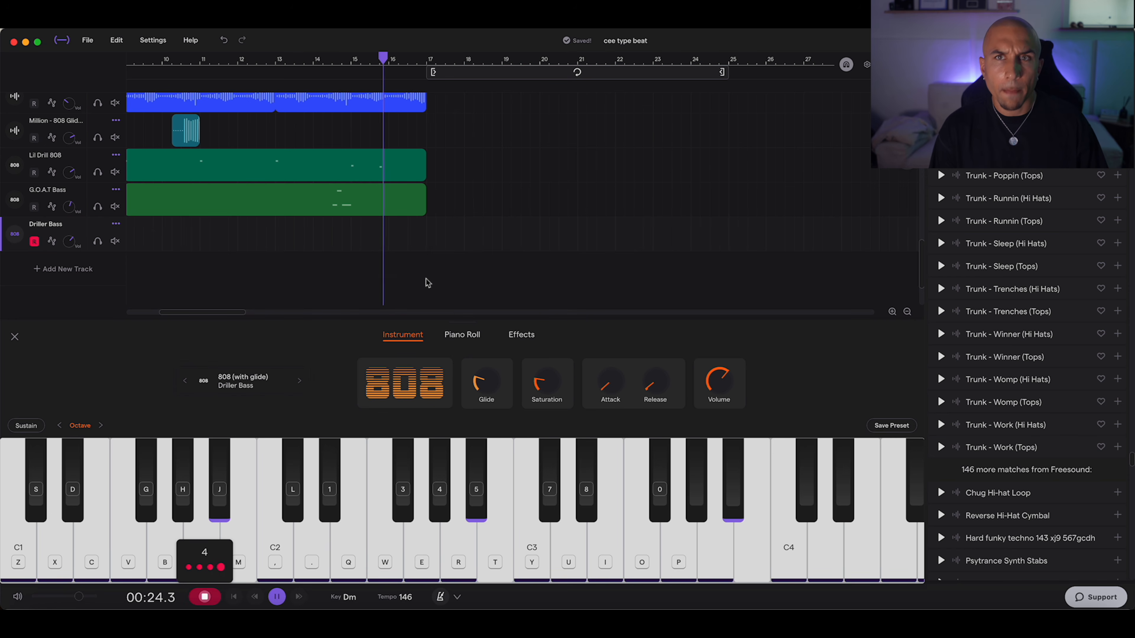
key("x")
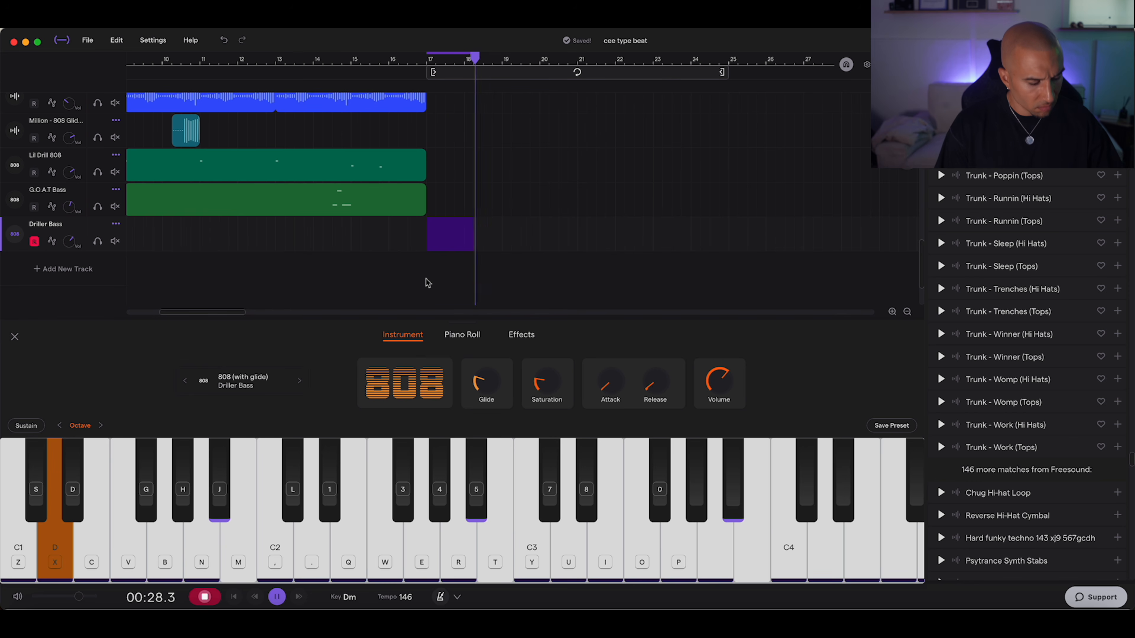
key("j")
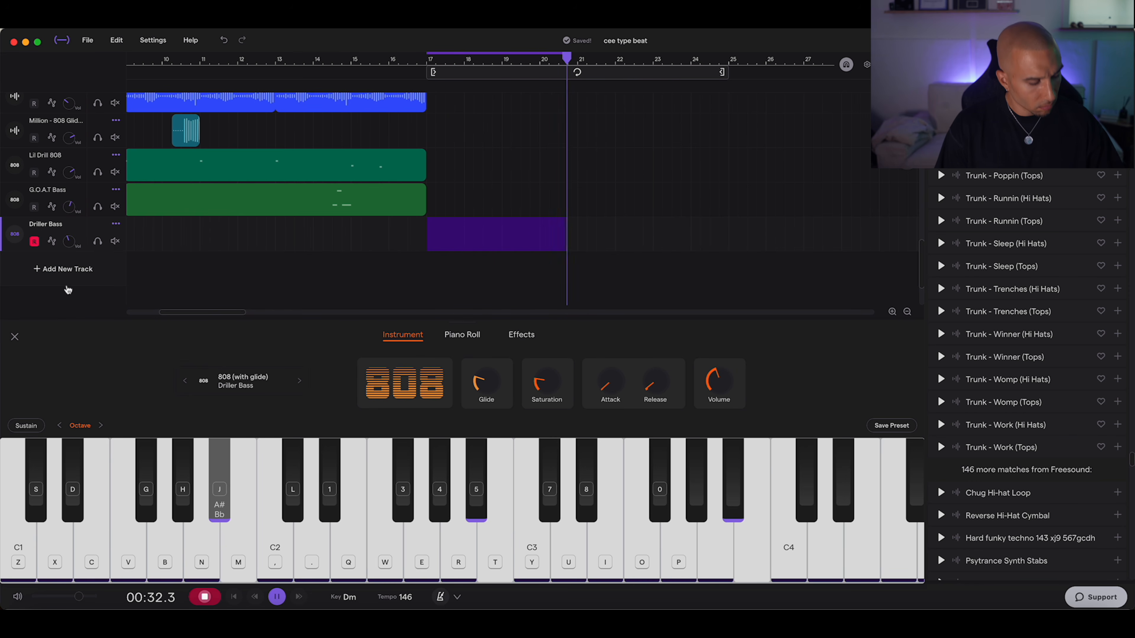
key("b")
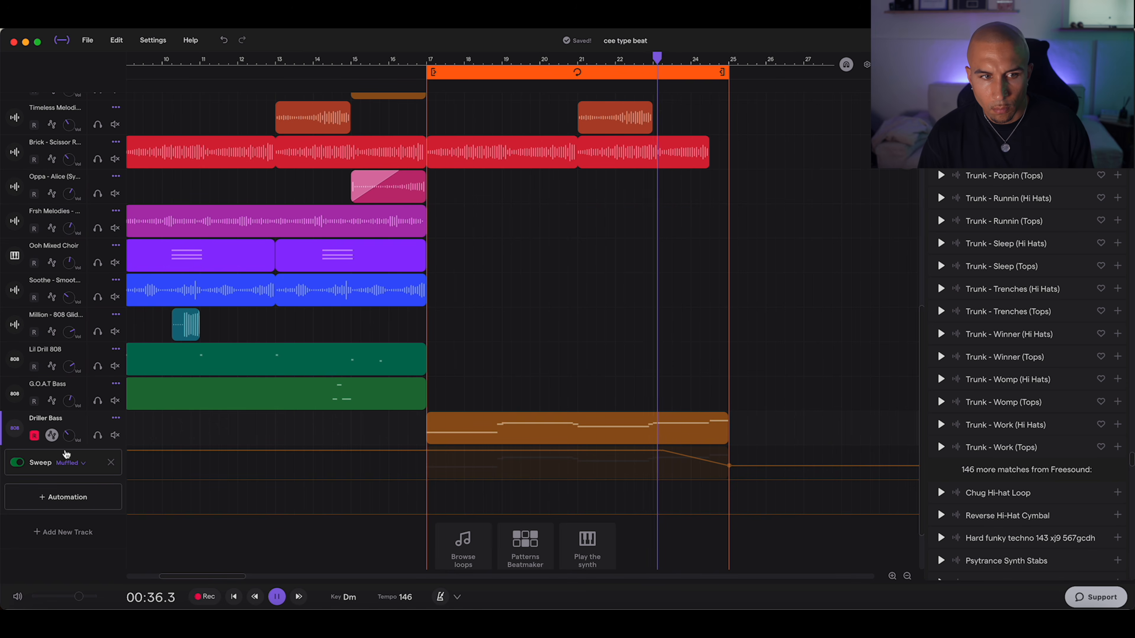
left_click(80, 497)
left_click(112, 544)
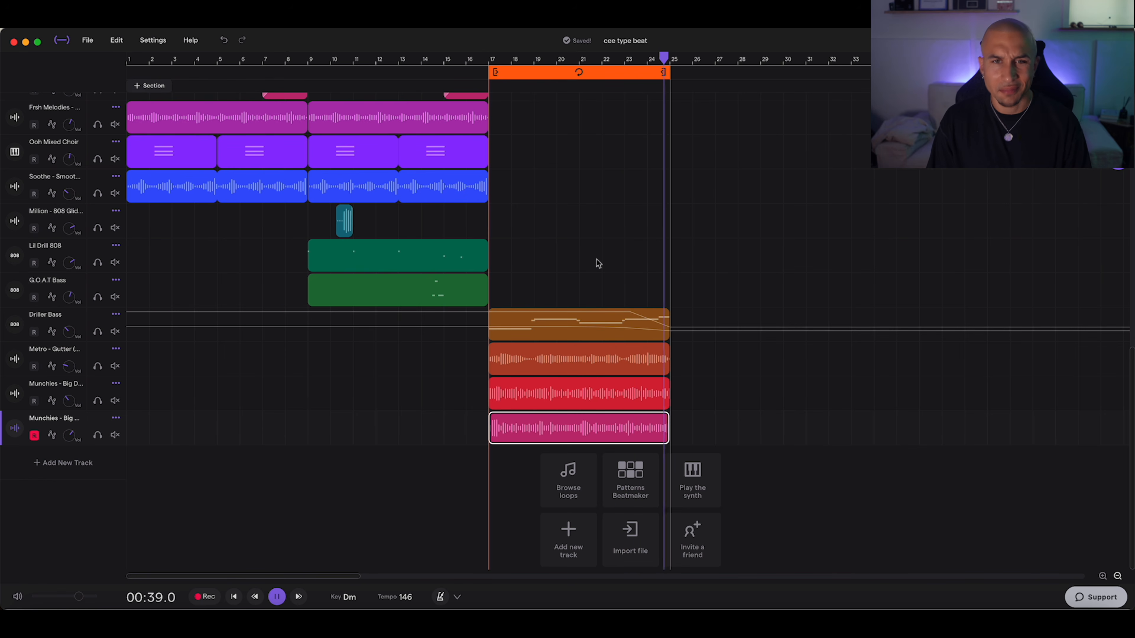
Step: Turn looping off and play the arrangement from bar 13 through the new section
scroll(597, 264, "up", 10)
scroll(572, 324, "down", 10)
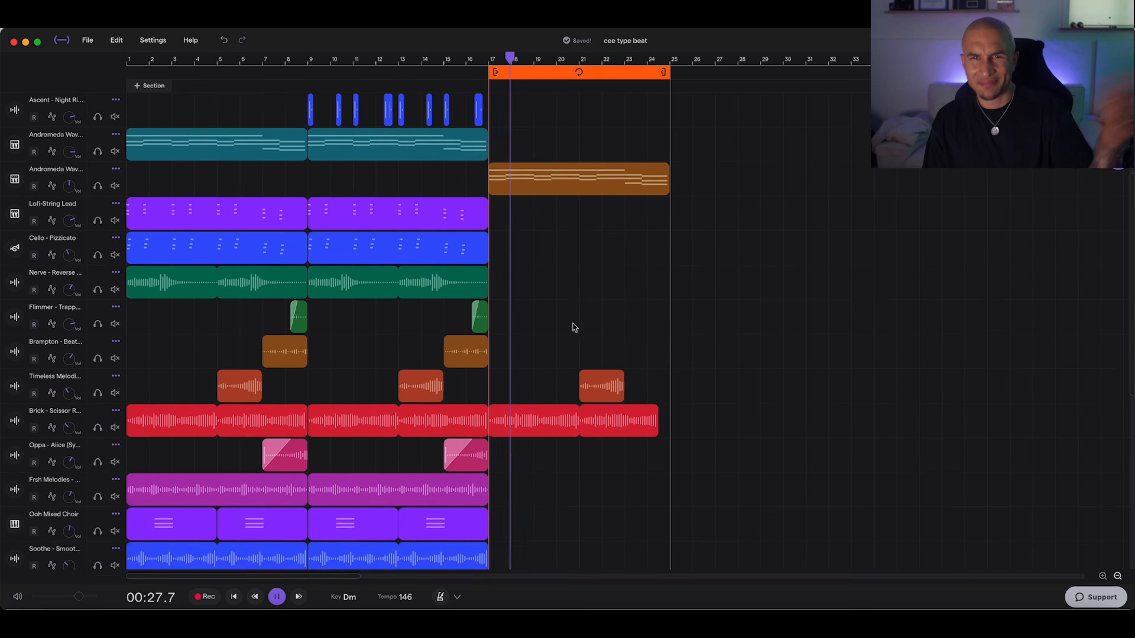
key("space")
left_click(525, 75)
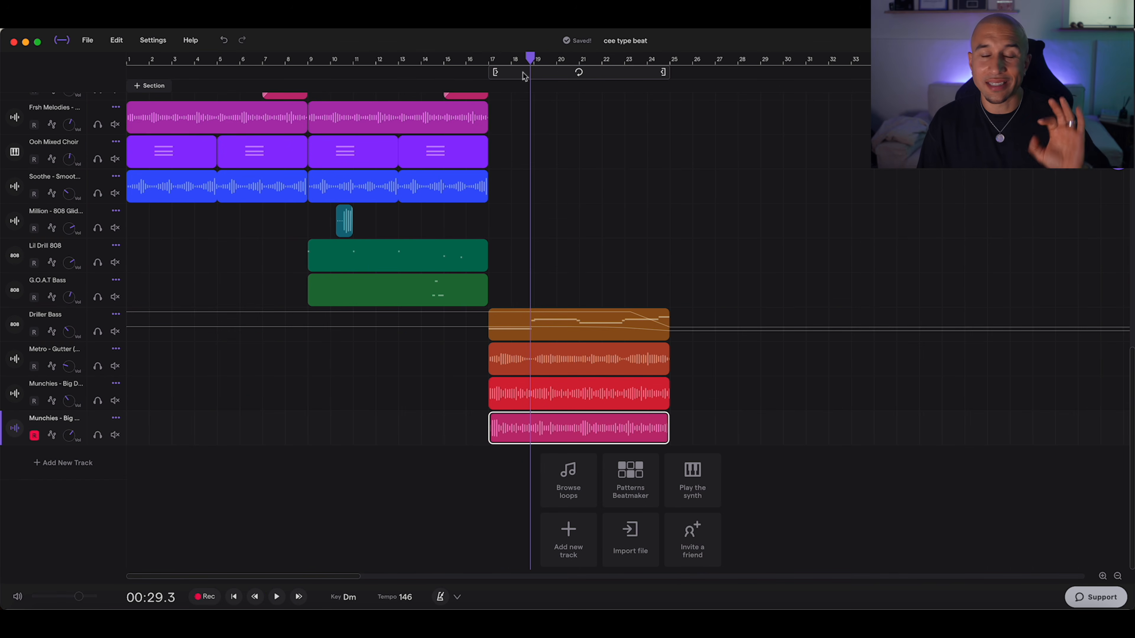
left_click(398, 62)
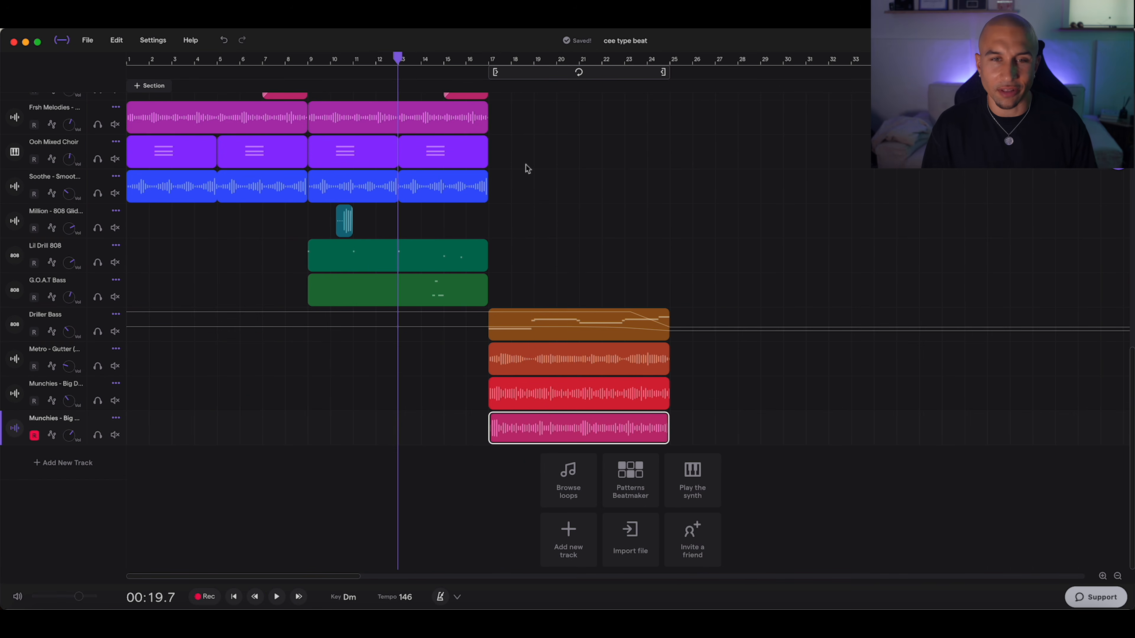
key("space")
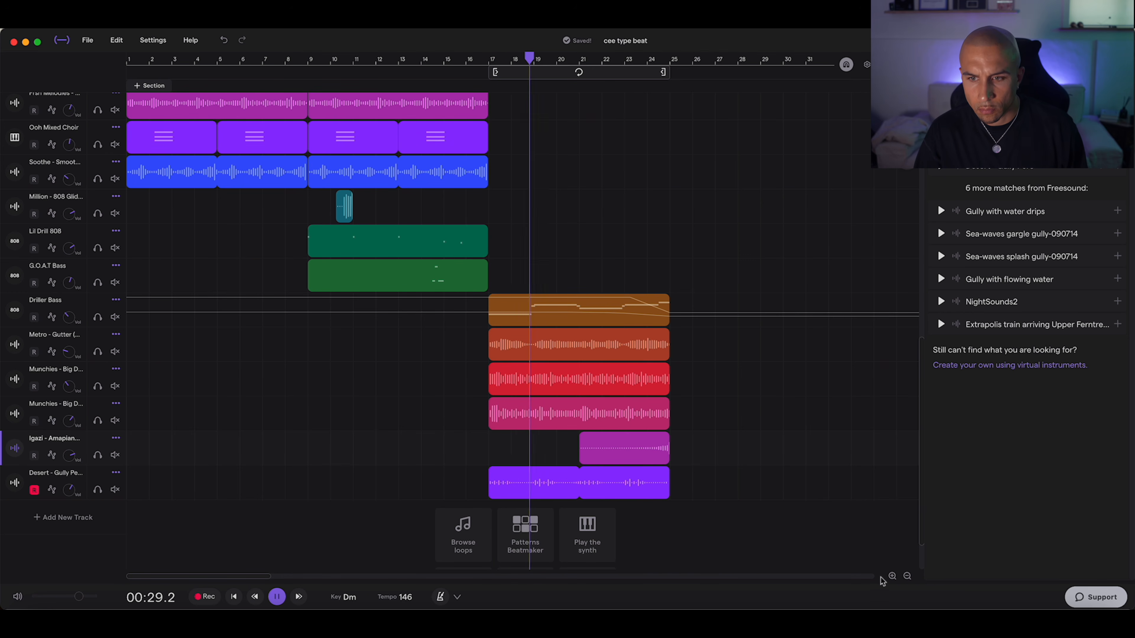
Step: Split the first Desert - Gully Perc clip at two points shortly after bar 17 to isolate one percussion hit
left_click(891, 577)
left_click(892, 577)
left_click(892, 577)
left_click(892, 577)
key("space")
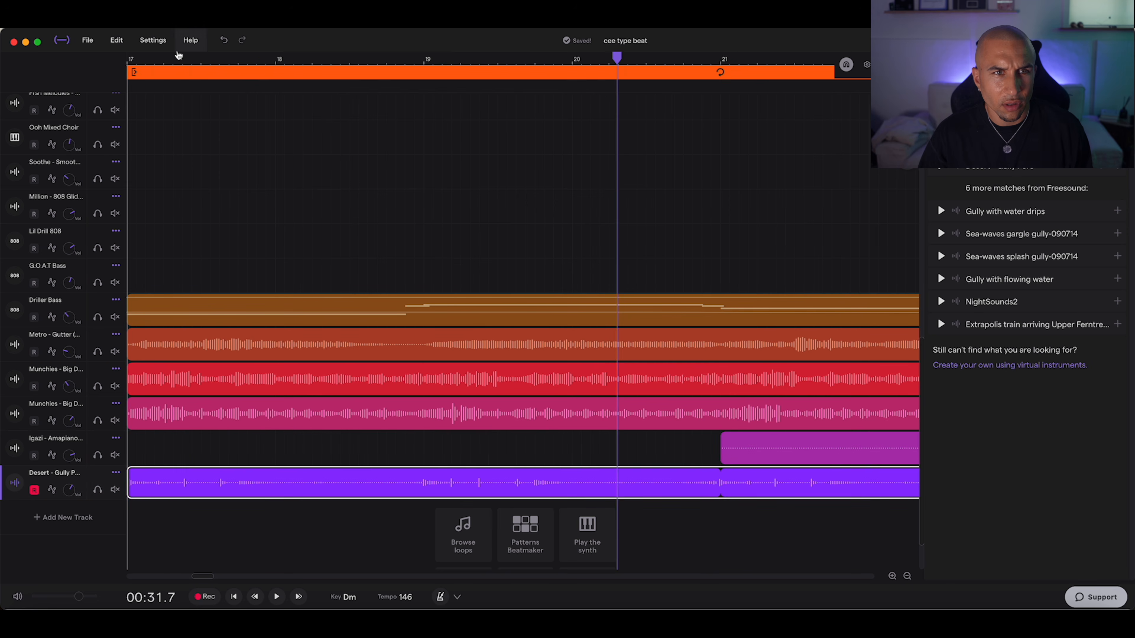
left_click_drag(182, 62, 240, 62)
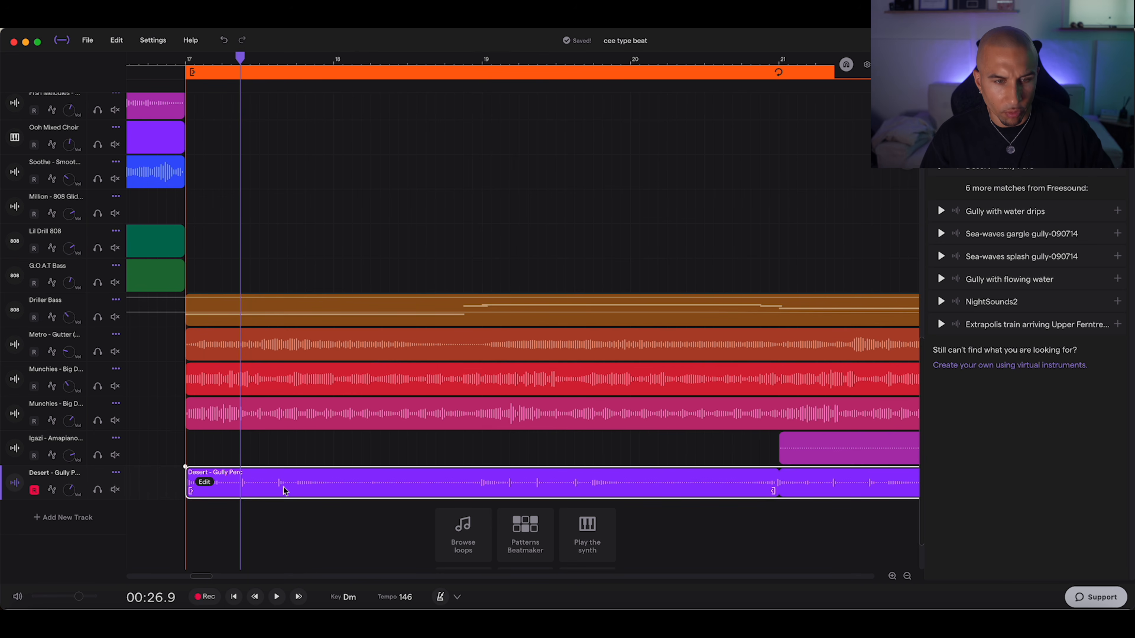
key("s")
left_click(258, 62)
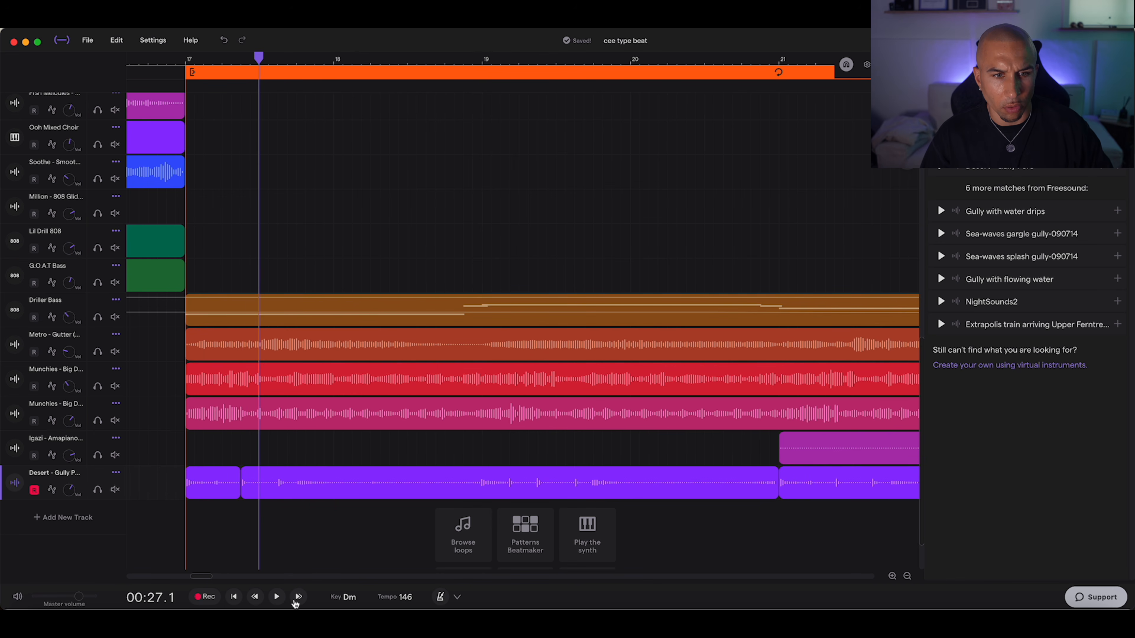
right_click(260, 487)
left_click(222, 453)
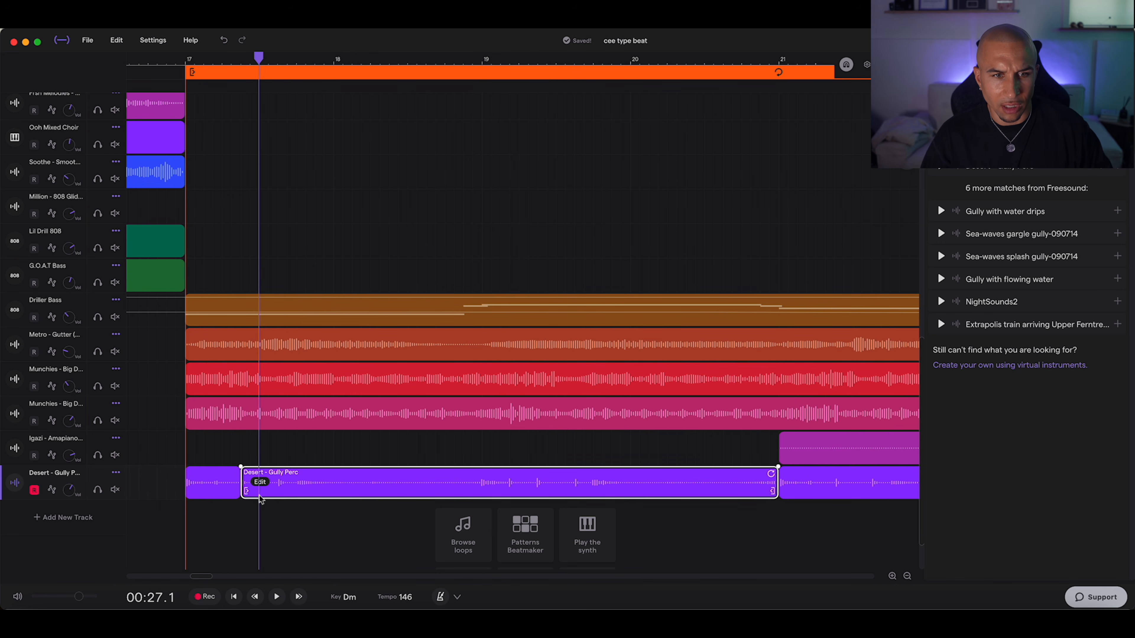
key("s")
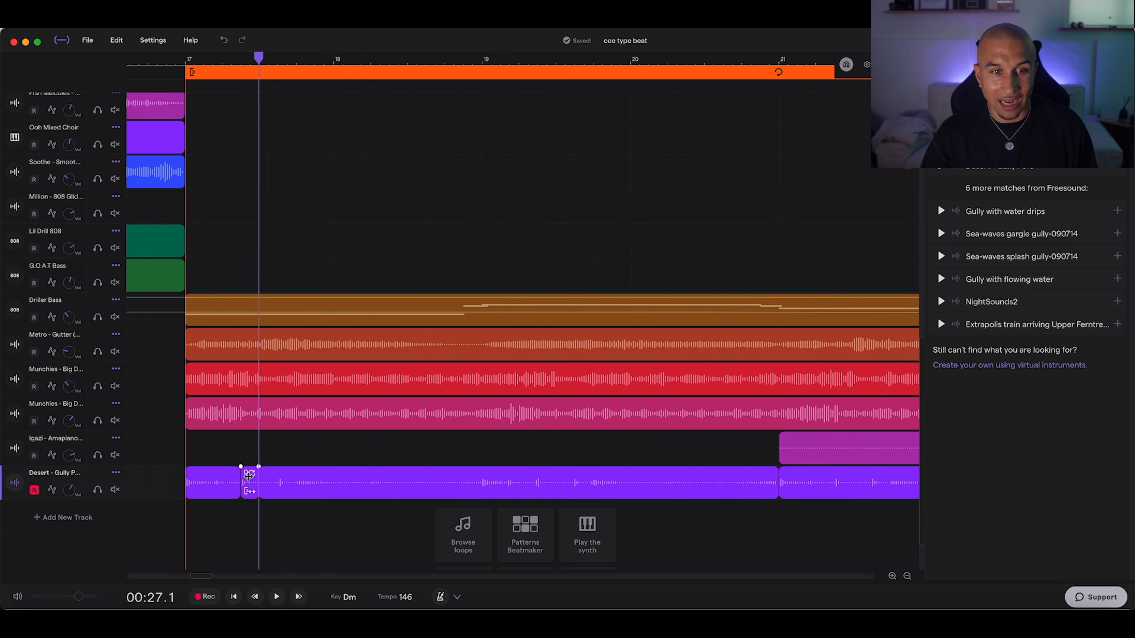
Step: Copy the isolated Gully Perc slice onto a new track below, just after bar 18
left_click(251, 483)
left_click(892, 576)
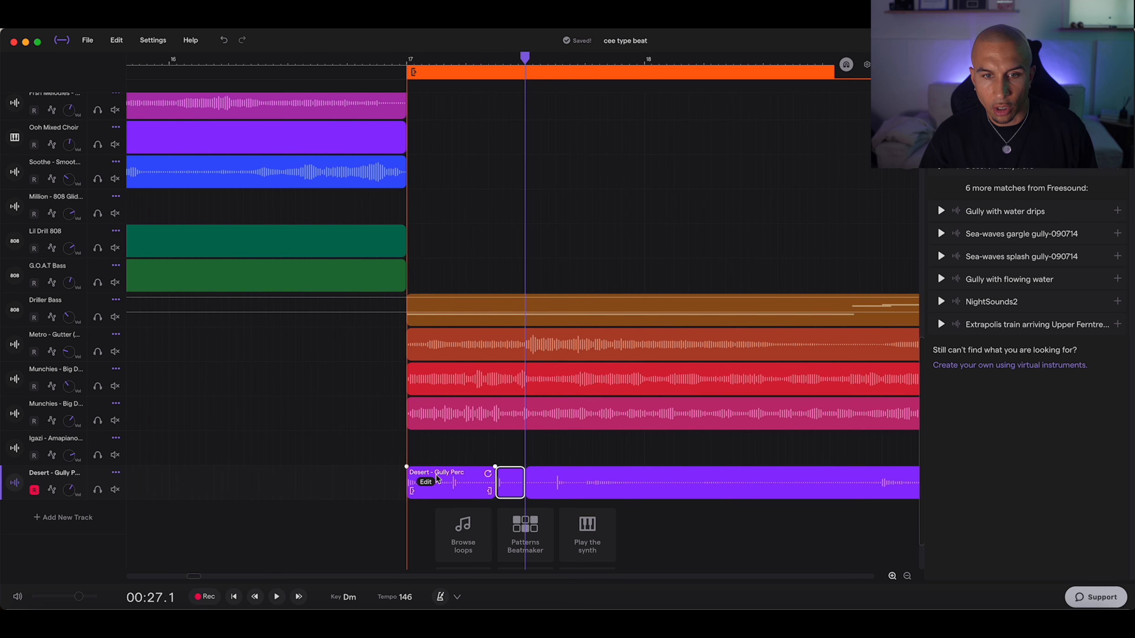
left_click_drag(513, 478, 727, 516)
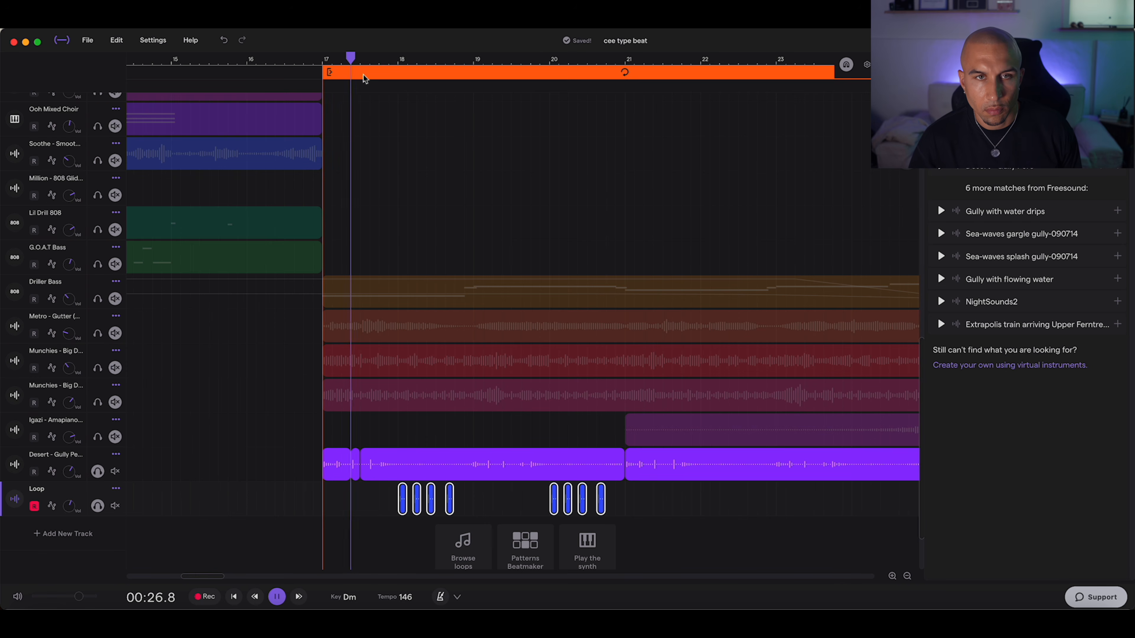
Step: With looping off, copy the eight Loop slices from bar 18 to bar 22, and lower the automation point at bar 25
left_click(364, 79)
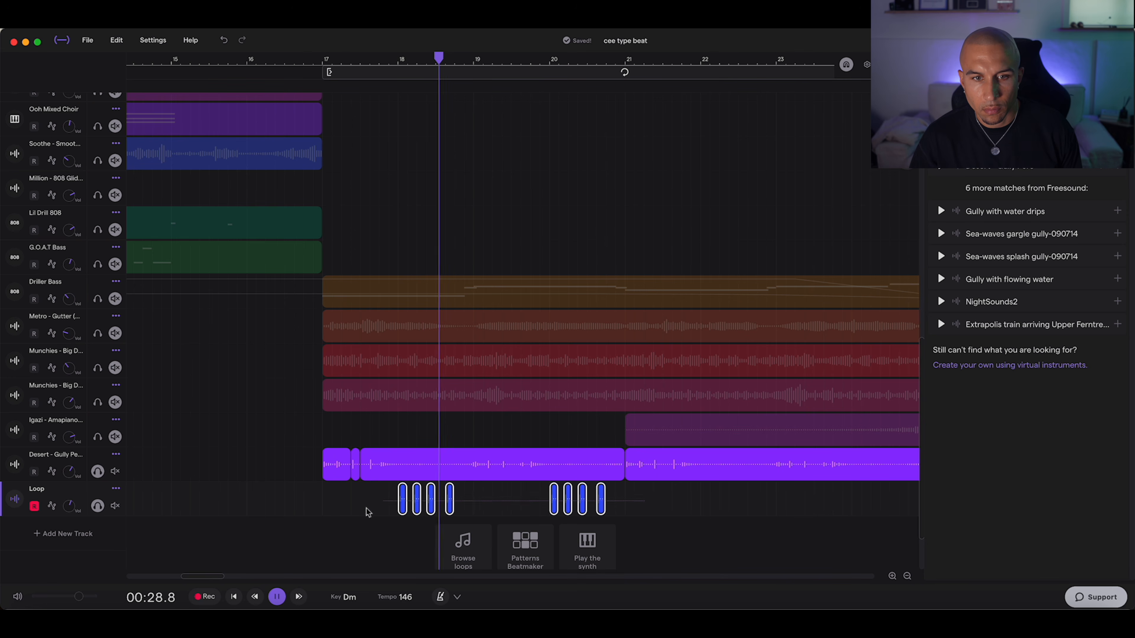
left_click_drag(401, 508, 705, 517)
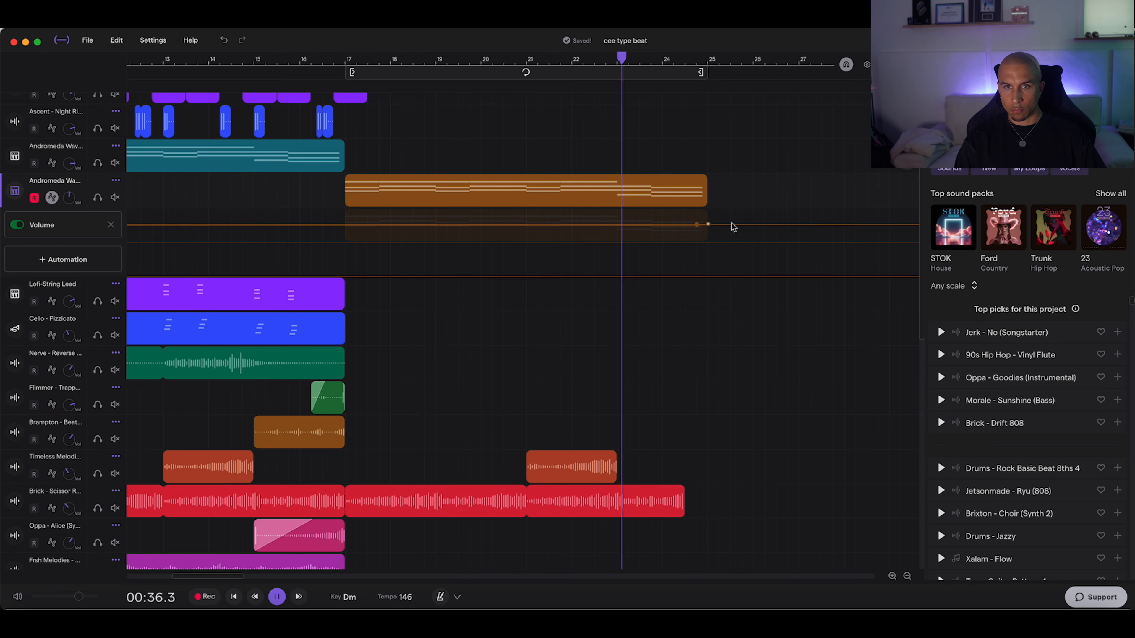
mouse_move(707, 224)
left_mouse_down()
mouse_move(730, 250)
mouse_move(742, 246)
mouse_move(708, 238)
left_mouse_up()
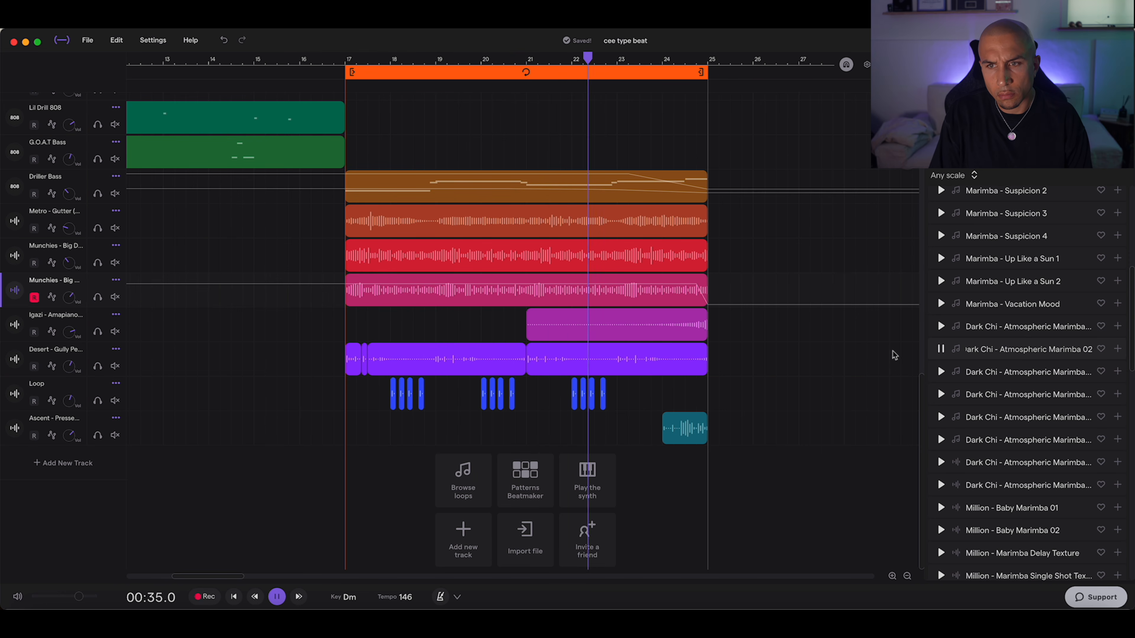
Step: Thin out the Marimba clip by deleting its upper notes between bars 22 and 24 and its lower notes between bars 17 and 20
left_click_drag(602, 451, 764, 553)
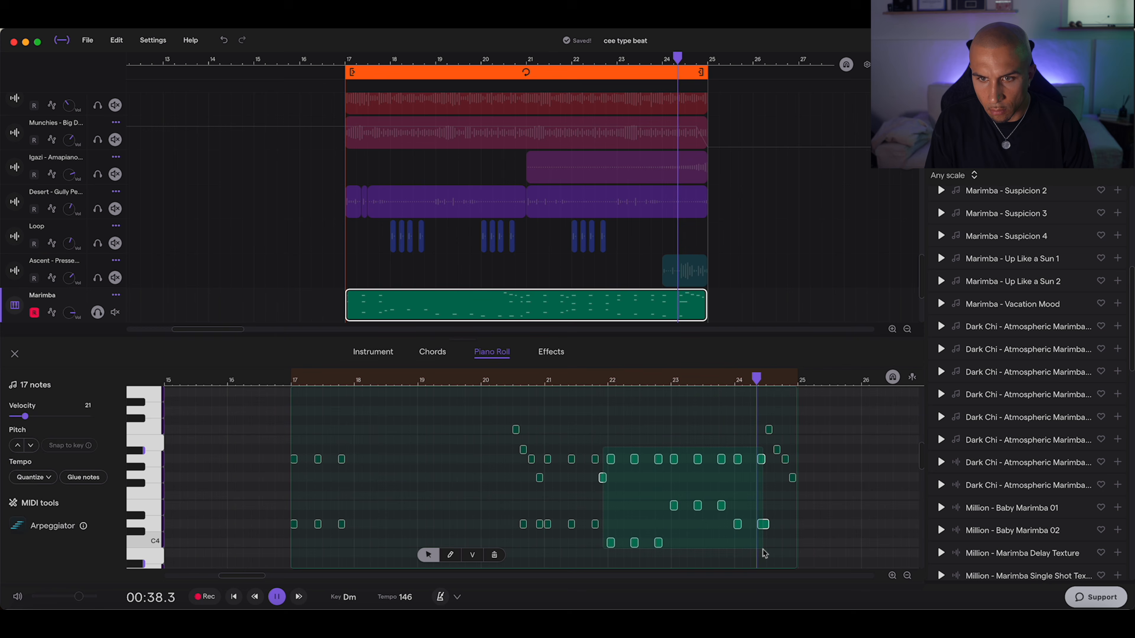
key("Delete")
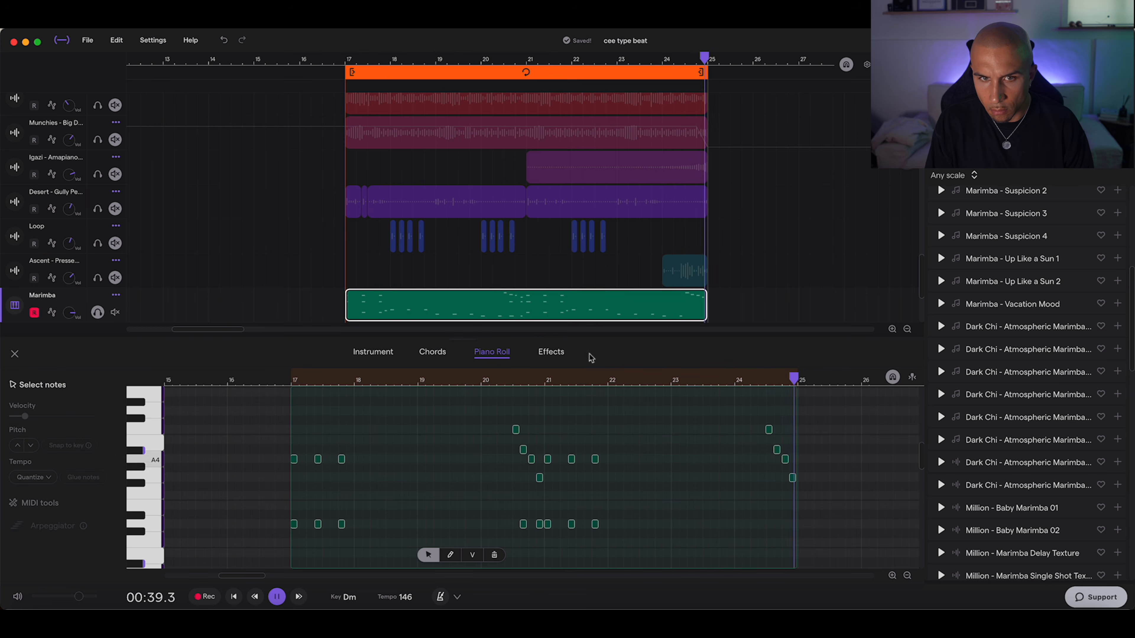
scroll(433, 436, "down", 5)
left_click_drag(338, 499, 420, 528)
key("Delete")
scroll(416, 487, "down", 3)
left_click_drag(403, 452, 500, 495)
key("Delete")
left_click_drag(369, 440, 288, 470)
key("Delete")
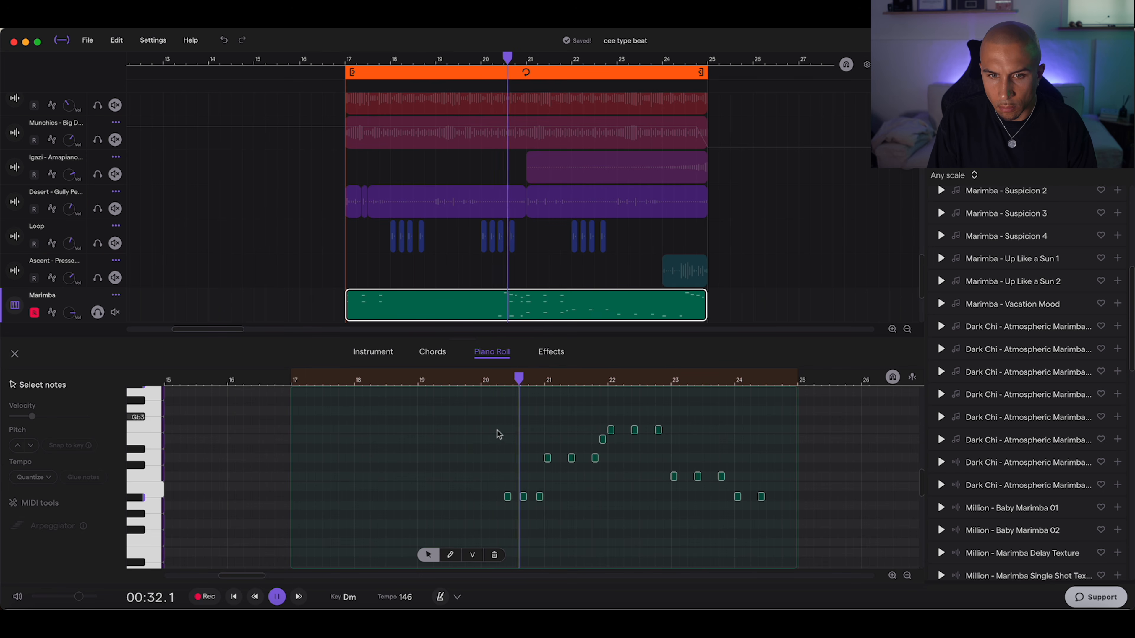
Step: Delete the Marimba clip's low notes between bars 21 and 24, keeping those just before bar 21 and after bar 24
left_click_drag(515, 488, 551, 503)
left_click_drag(525, 417, 733, 489)
key("Delete")
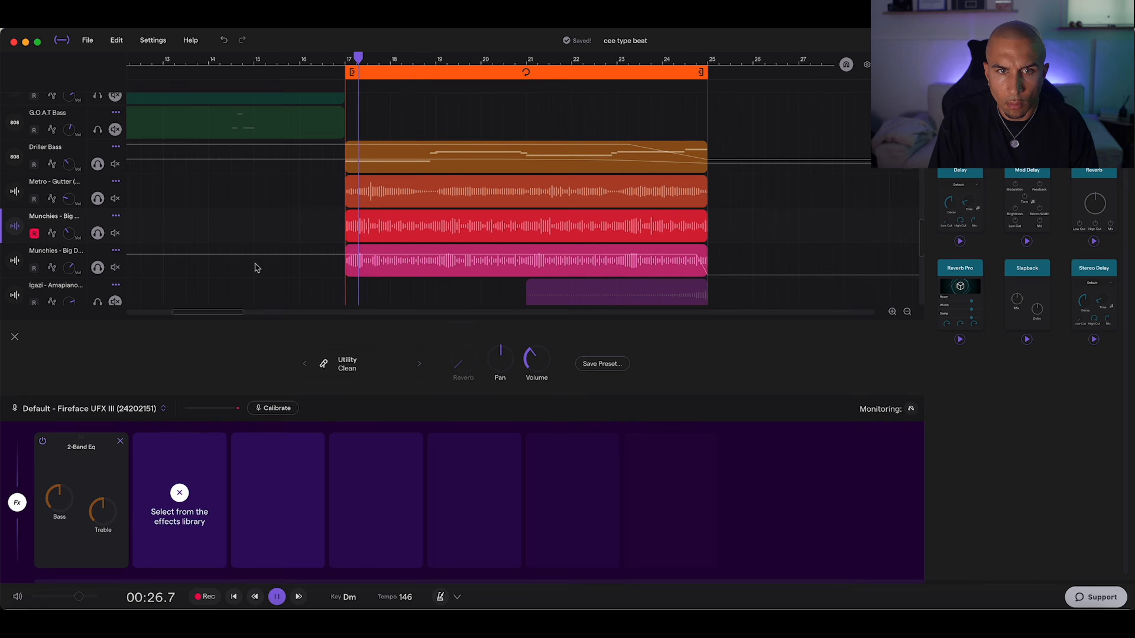
Step: Solo the Brick - Scissor track and close the effects editor
scroll(255, 268, "up", 5)
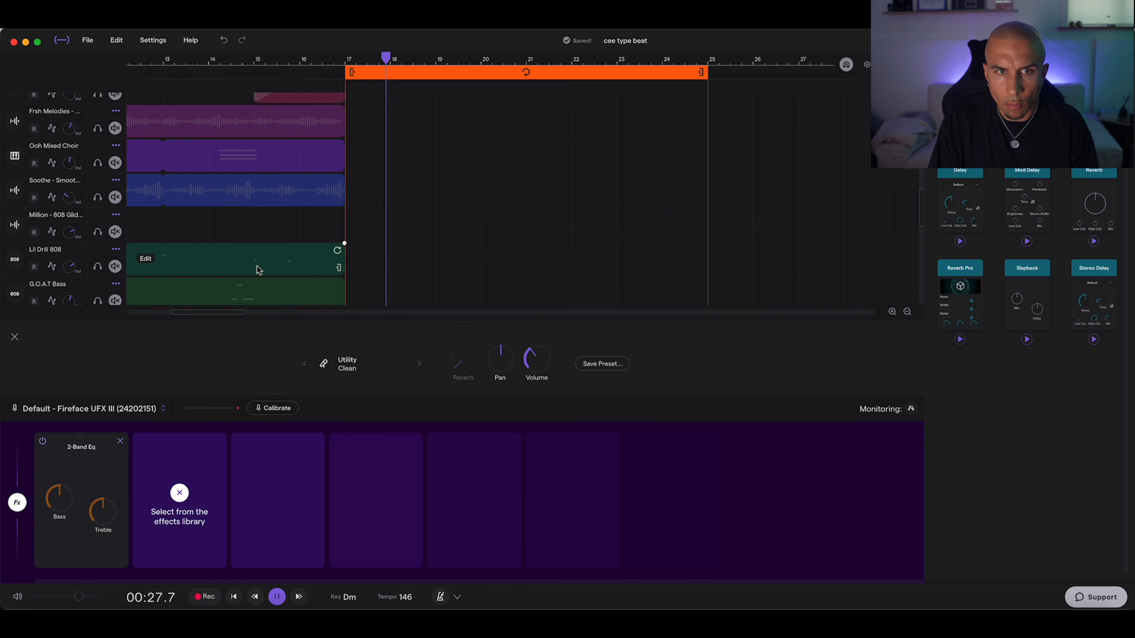
scroll(257, 268, "up", 3)
left_click(97, 154)
left_click(96, 155)
left_click(95, 155)
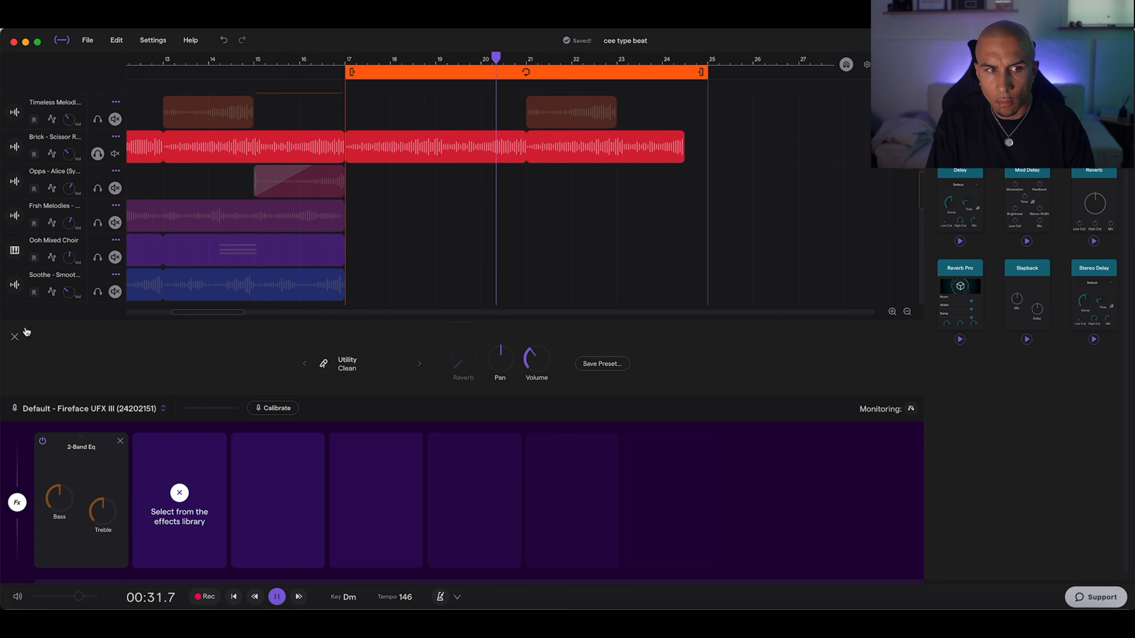
left_click(16, 336)
Step: Select the Marimba clip and turn looping on for bars 17–25
scroll(364, 463, "down", 5)
scroll(367, 466, "down", 3)
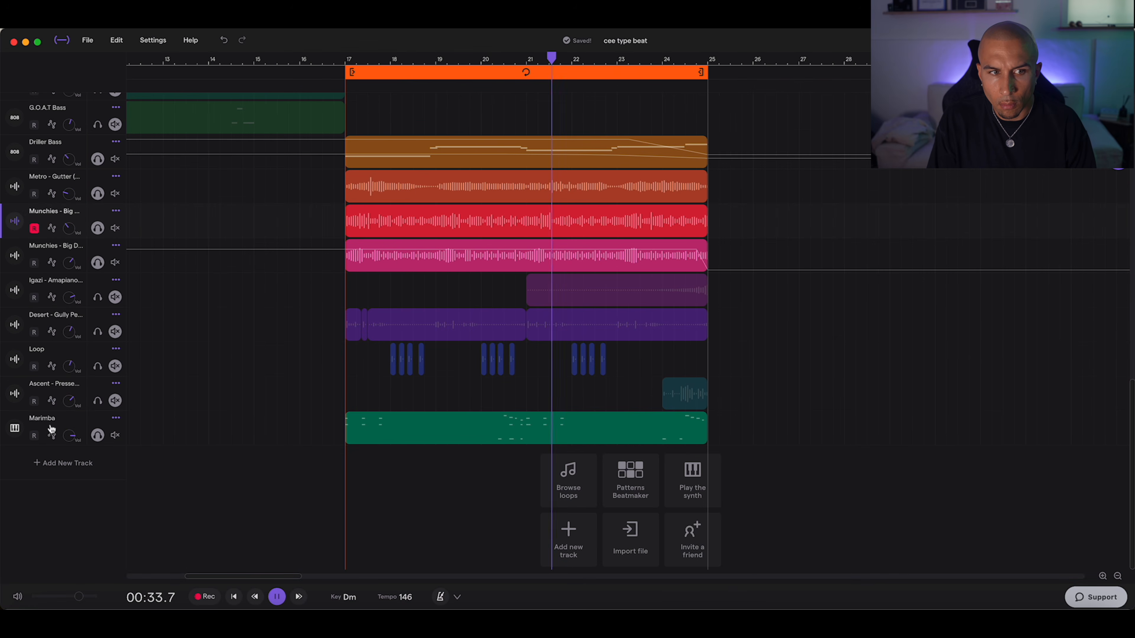
left_click(494, 428)
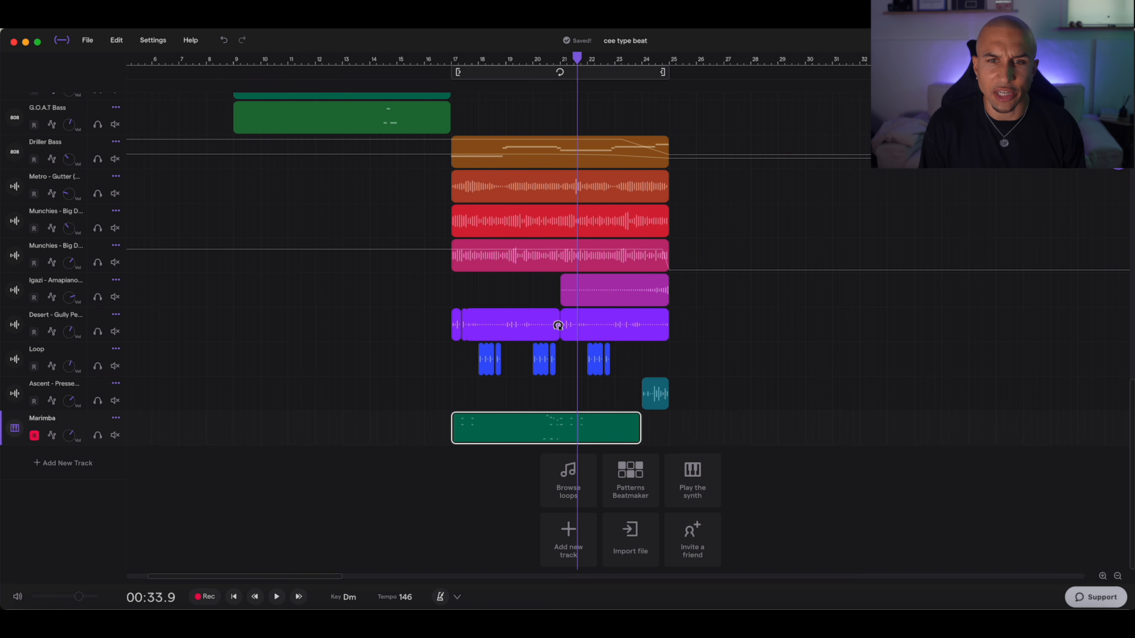
left_click(534, 73)
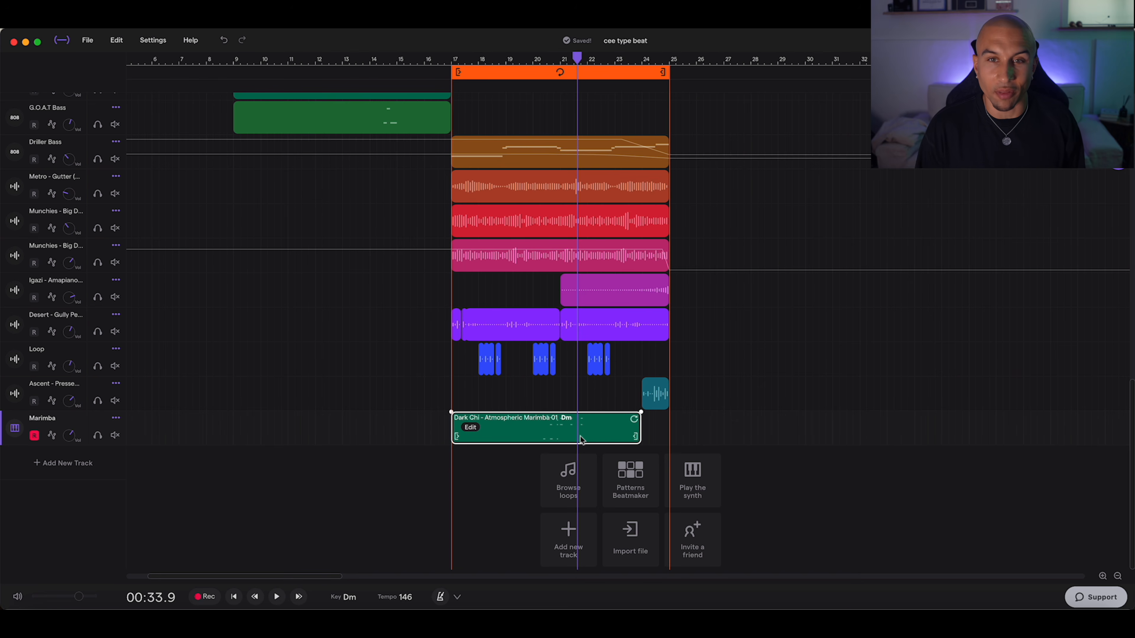
Step: Copy the main beat's clips from before bar 17 so they repeat from bar 25 to bar 41
scroll(624, 353, "up", 2)
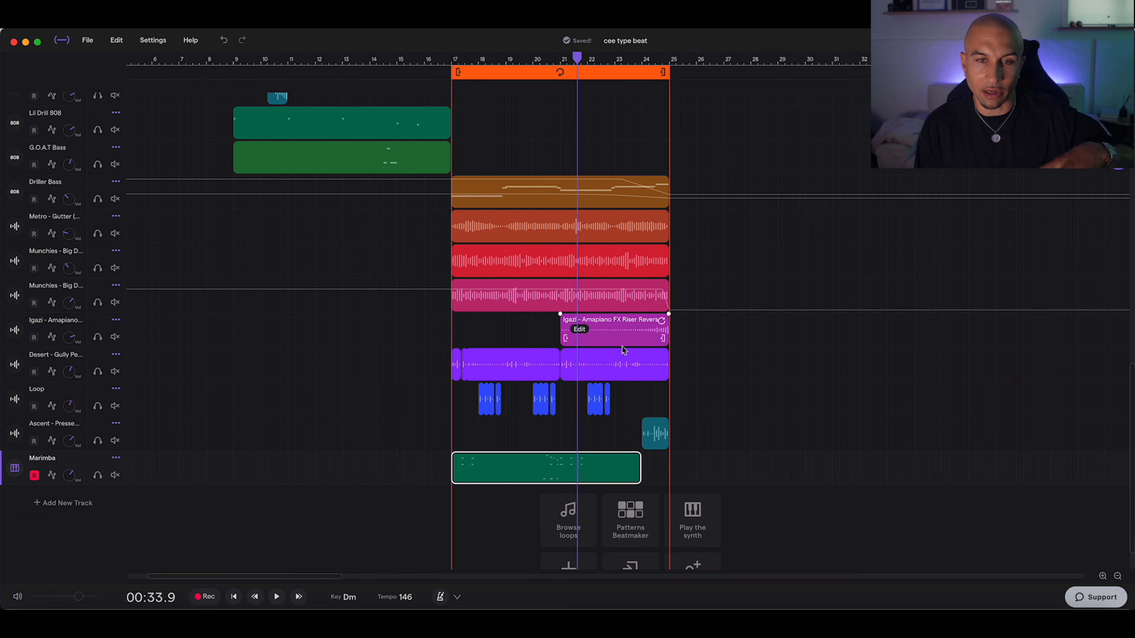
scroll(473, 170, "up", 10)
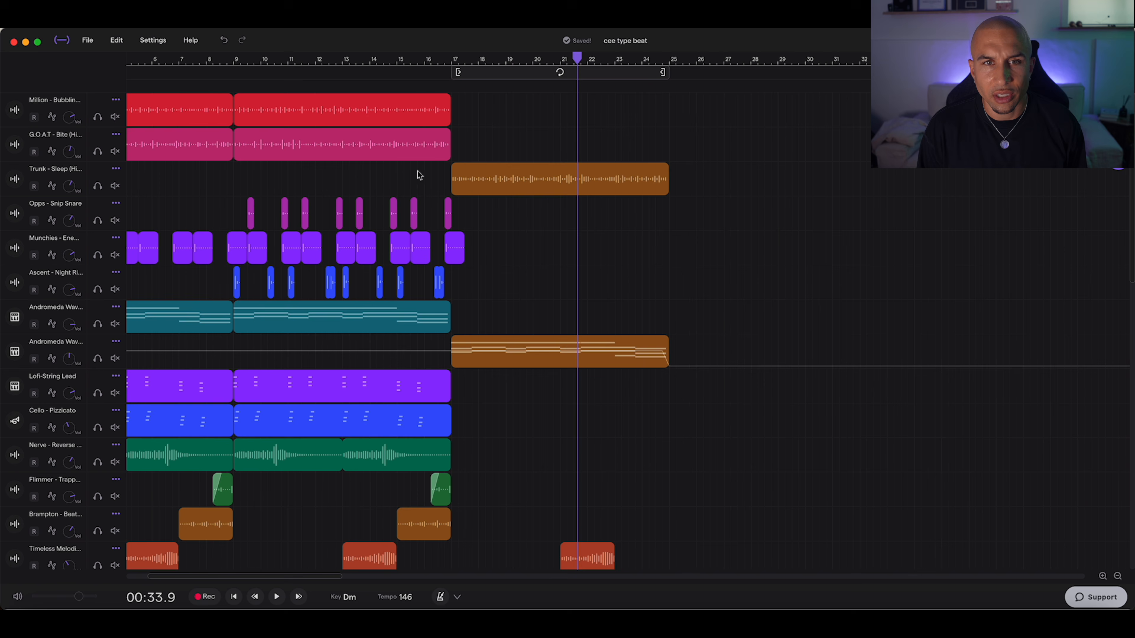
left_click_drag(449, 165, 737, 116)
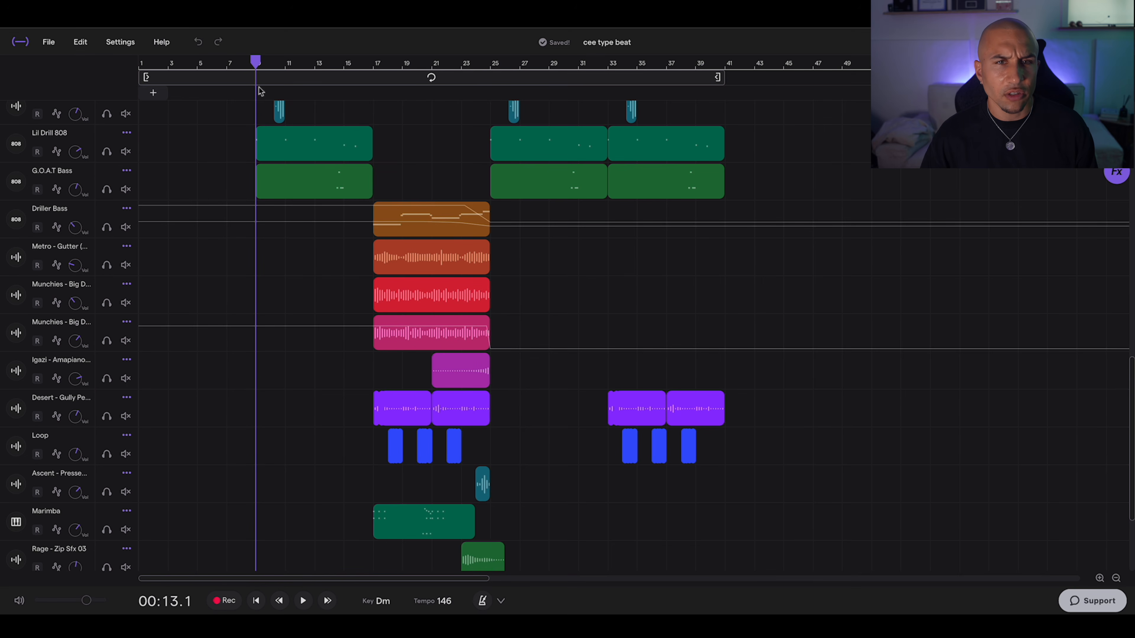
Step: Move all three Million - 808 Glide clips about two bars later, with the first around bar 12.5, and play from bar 9
scroll(295, 316, "up", 3)
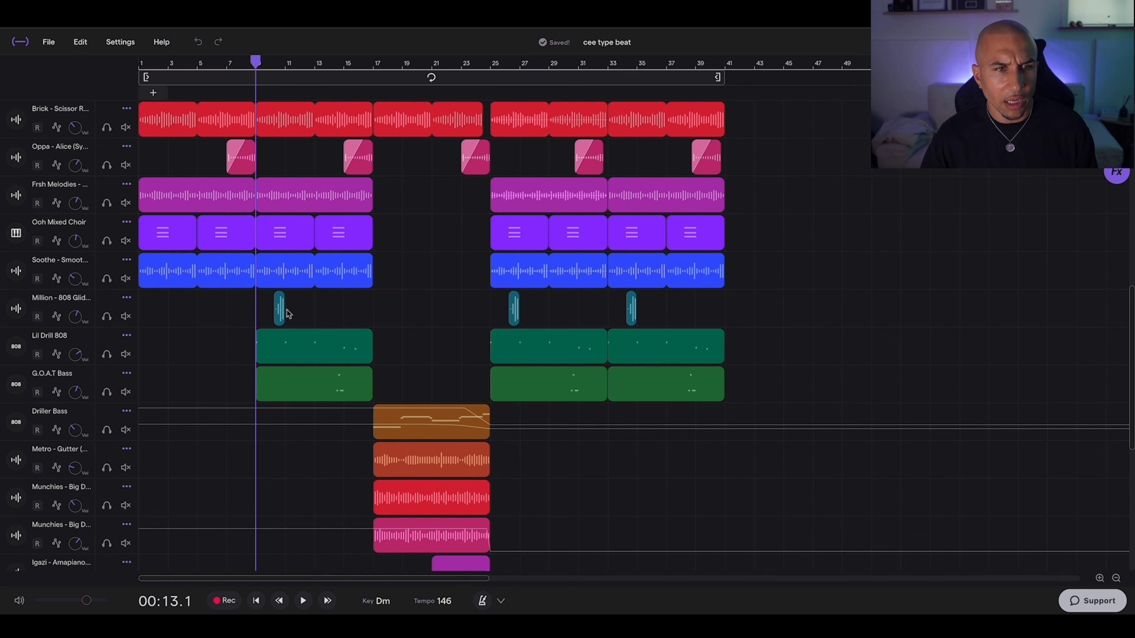
left_click_drag(693, 305, 314, 309)
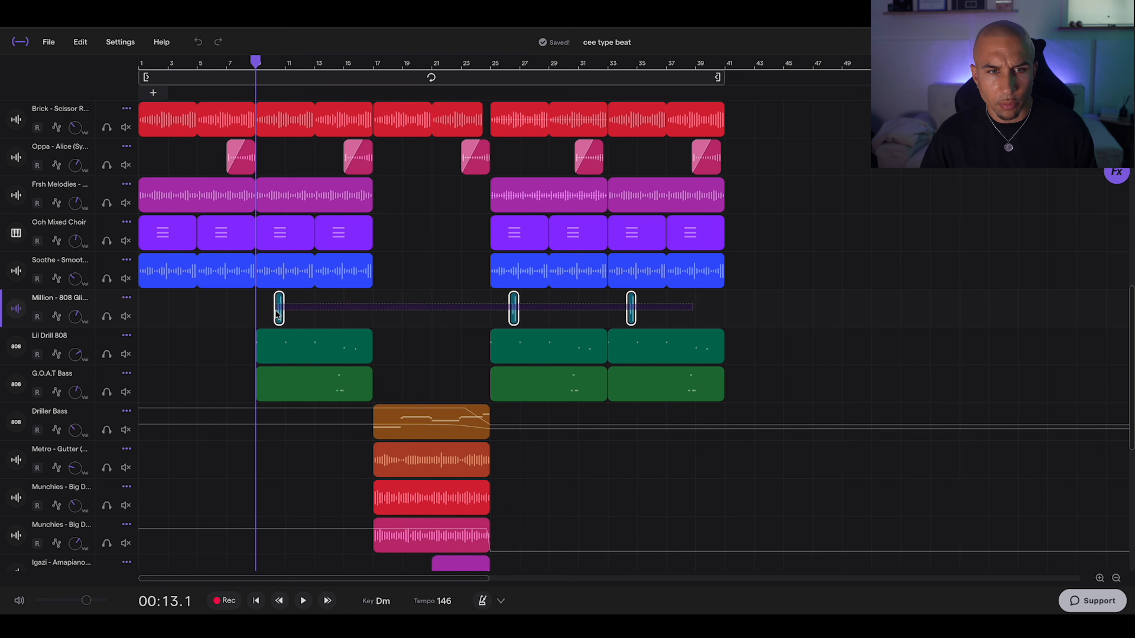
left_click(1099, 578)
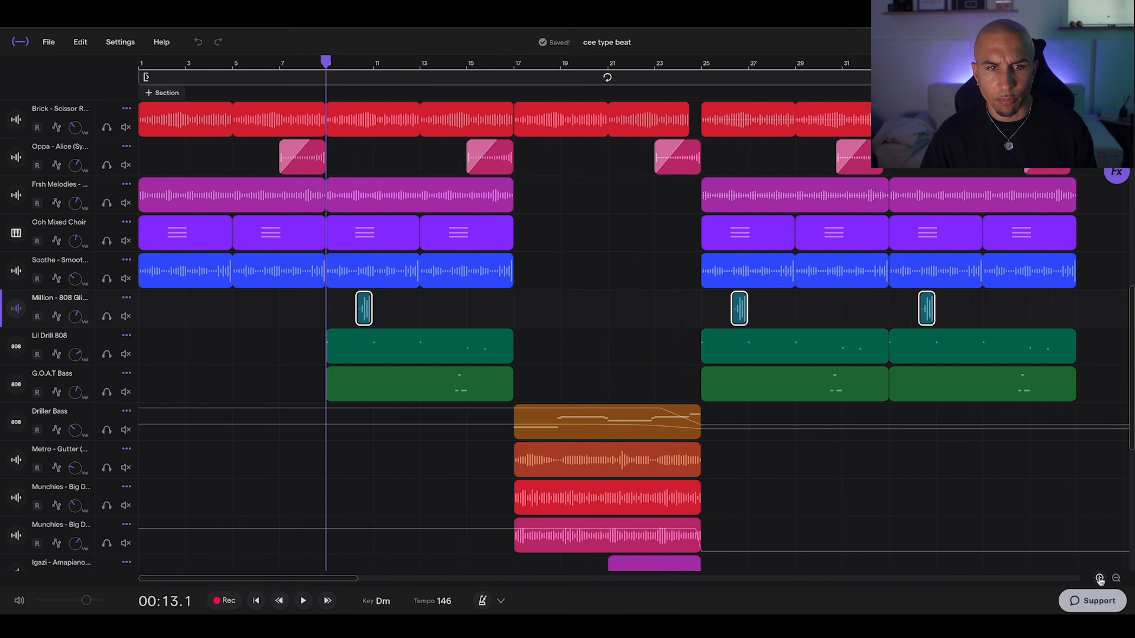
left_click_drag(492, 317, 577, 317)
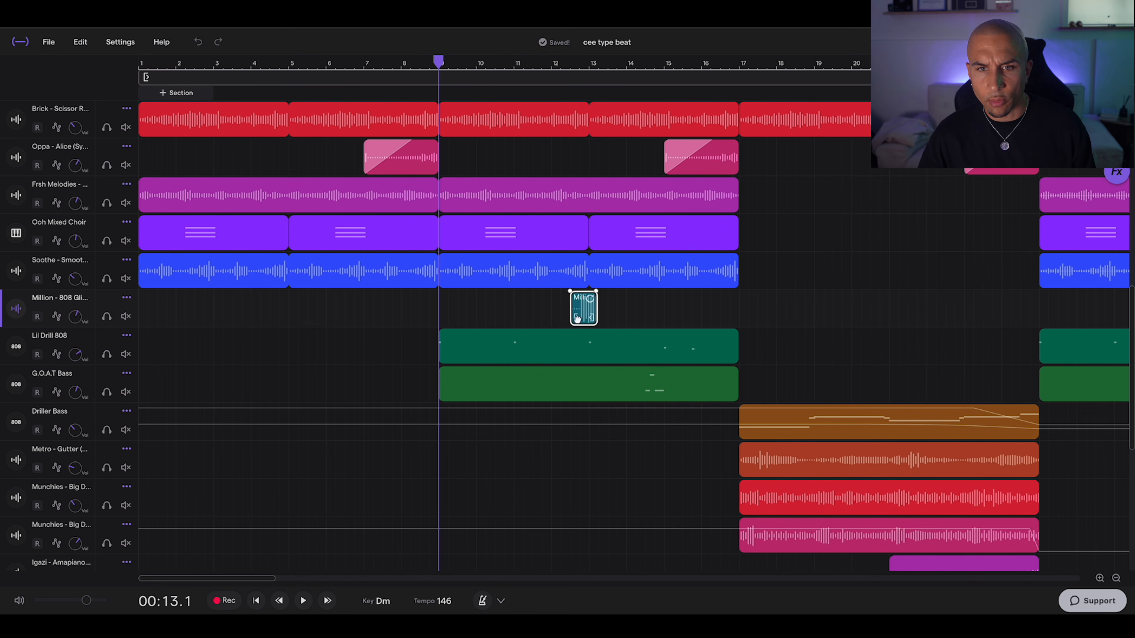
key("space")
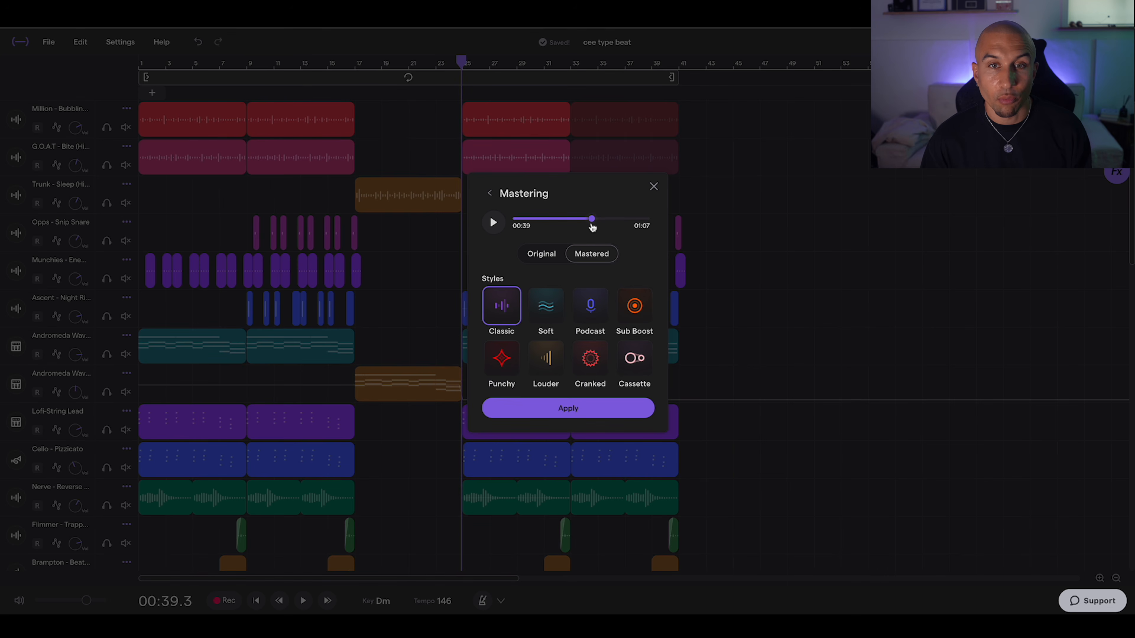
Step: Preview the mastered beat from 00:39 and play the finished beat from the beginning
key("space")
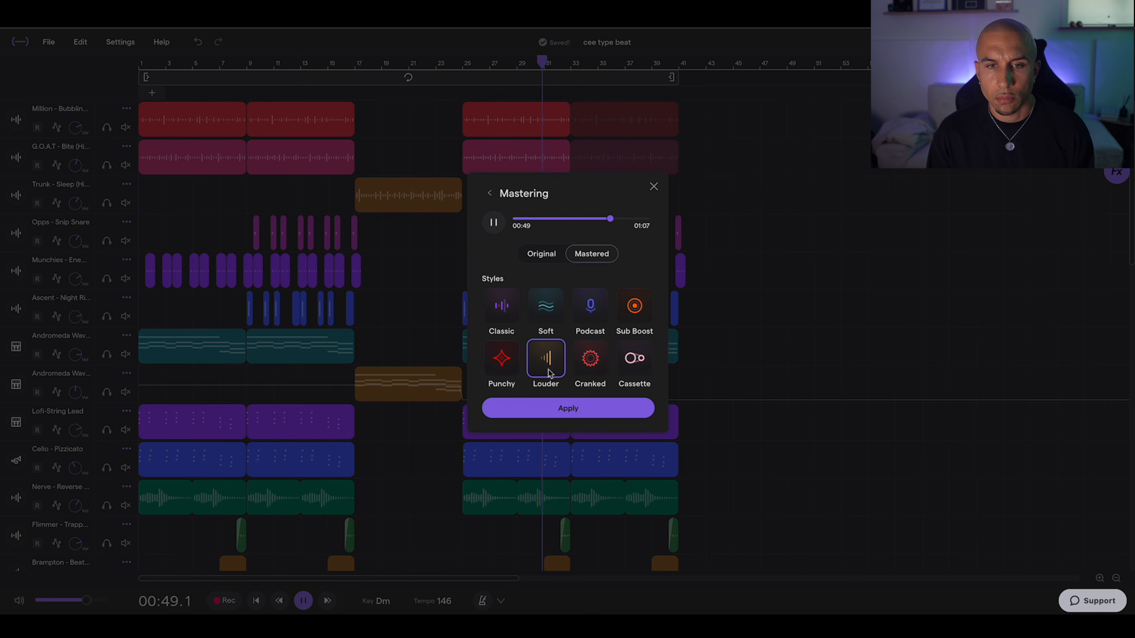
left_click(456, 159)
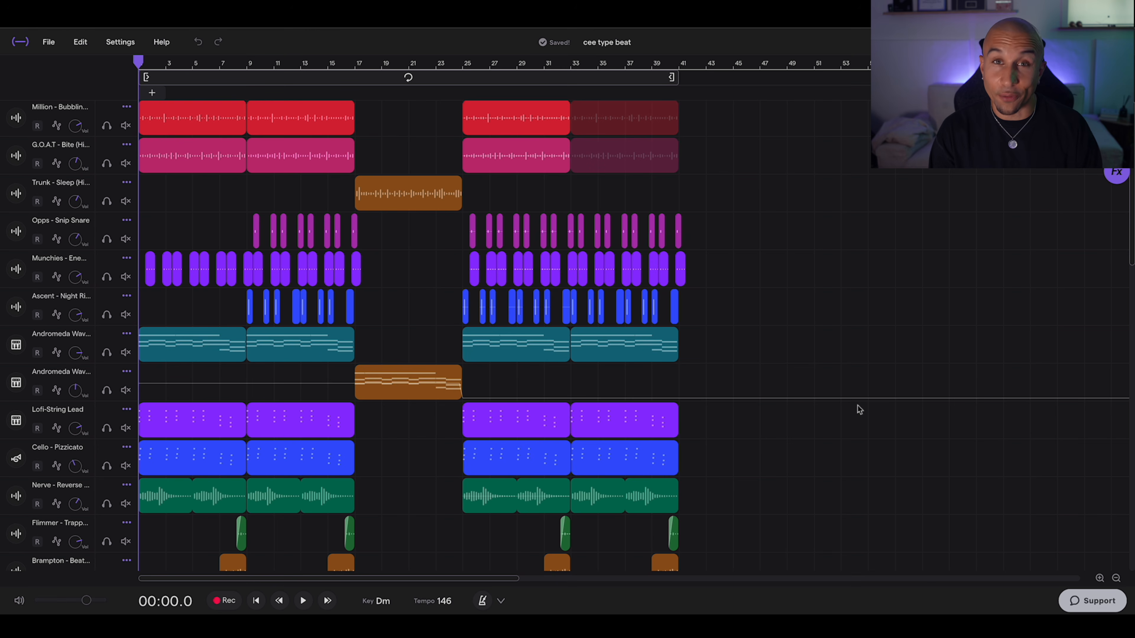
key("space")
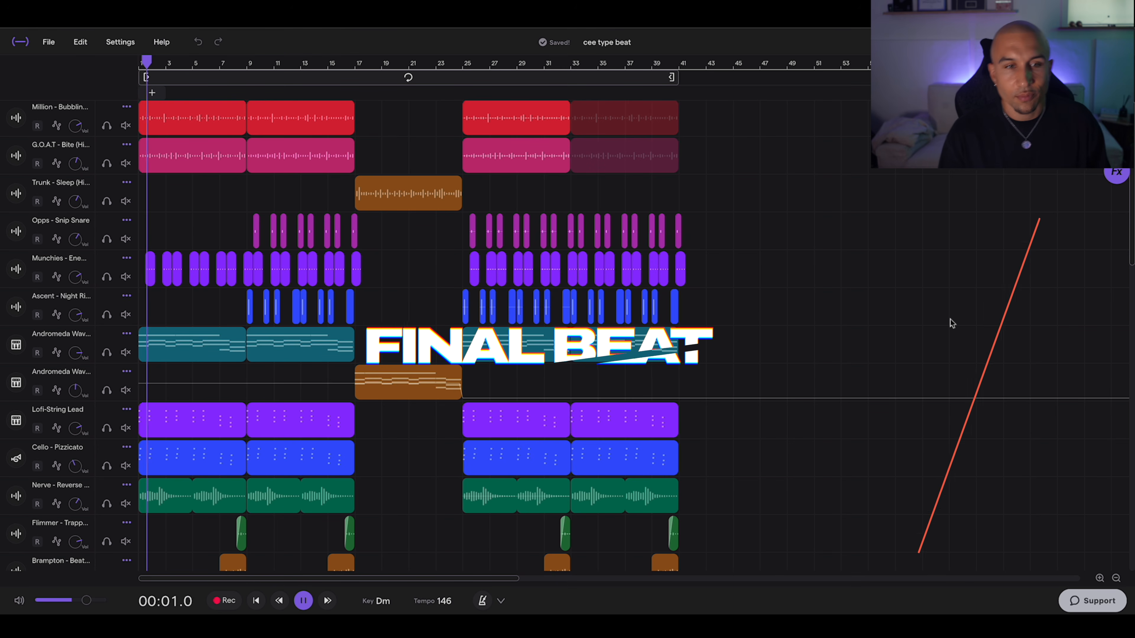